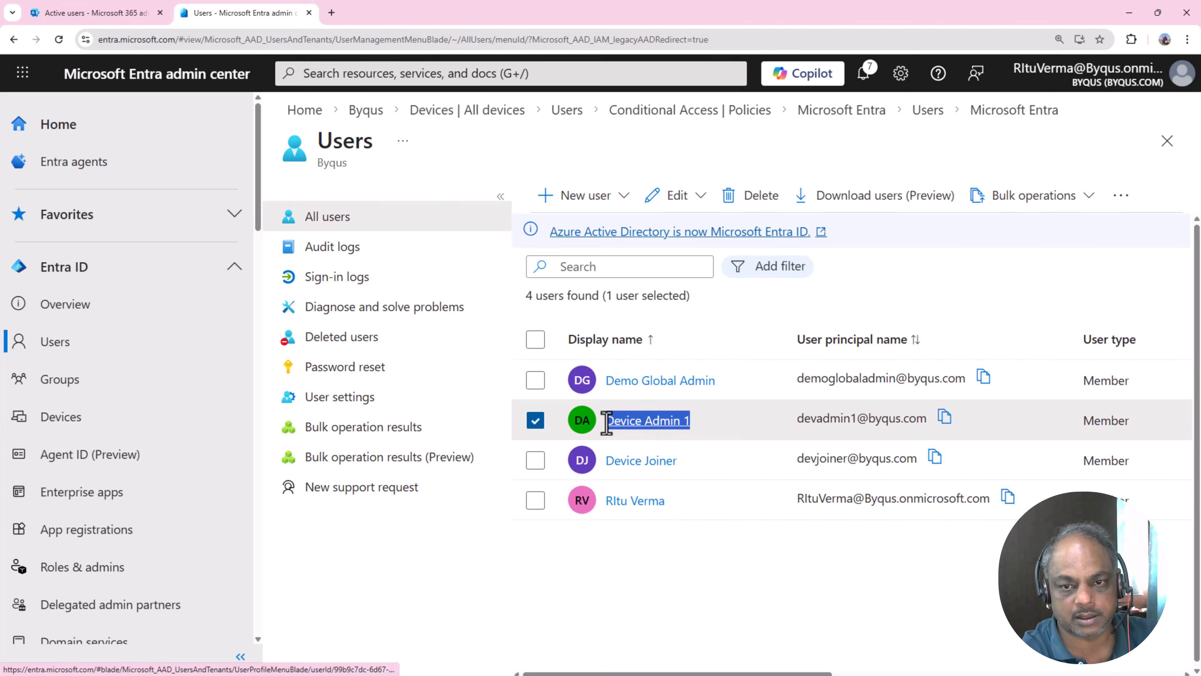
left_click(643, 576)
left_click_drag(699, 455, 597, 460)
left_click_drag(685, 505, 593, 499)
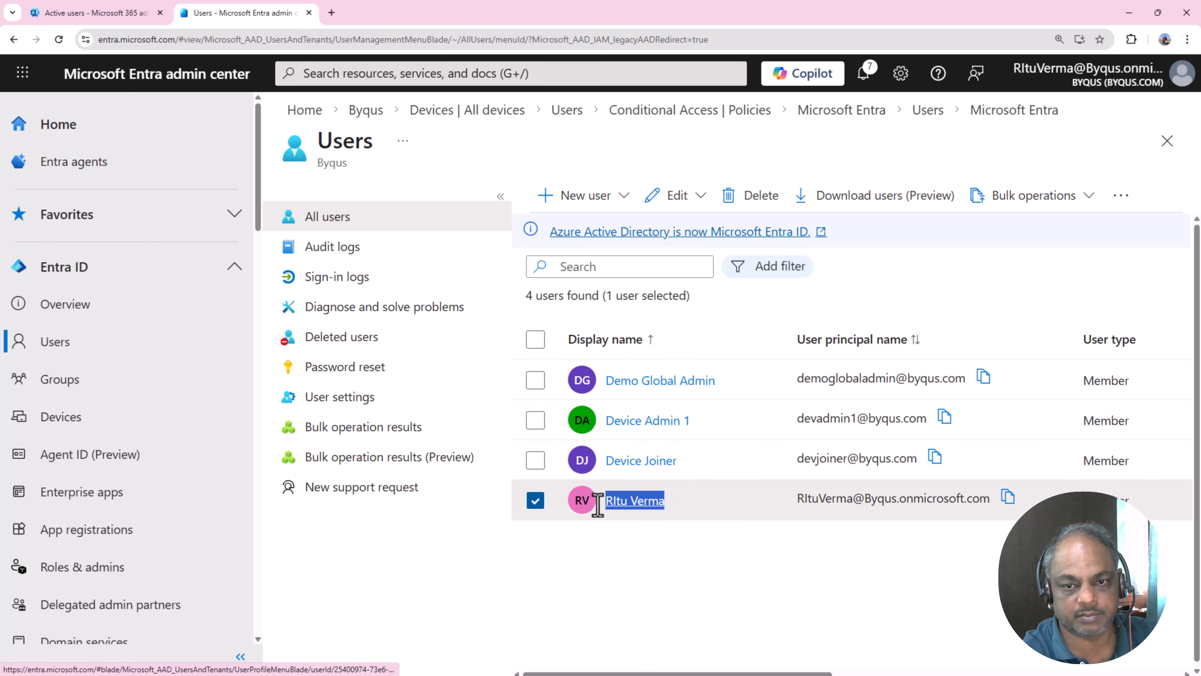
left_click(653, 613)
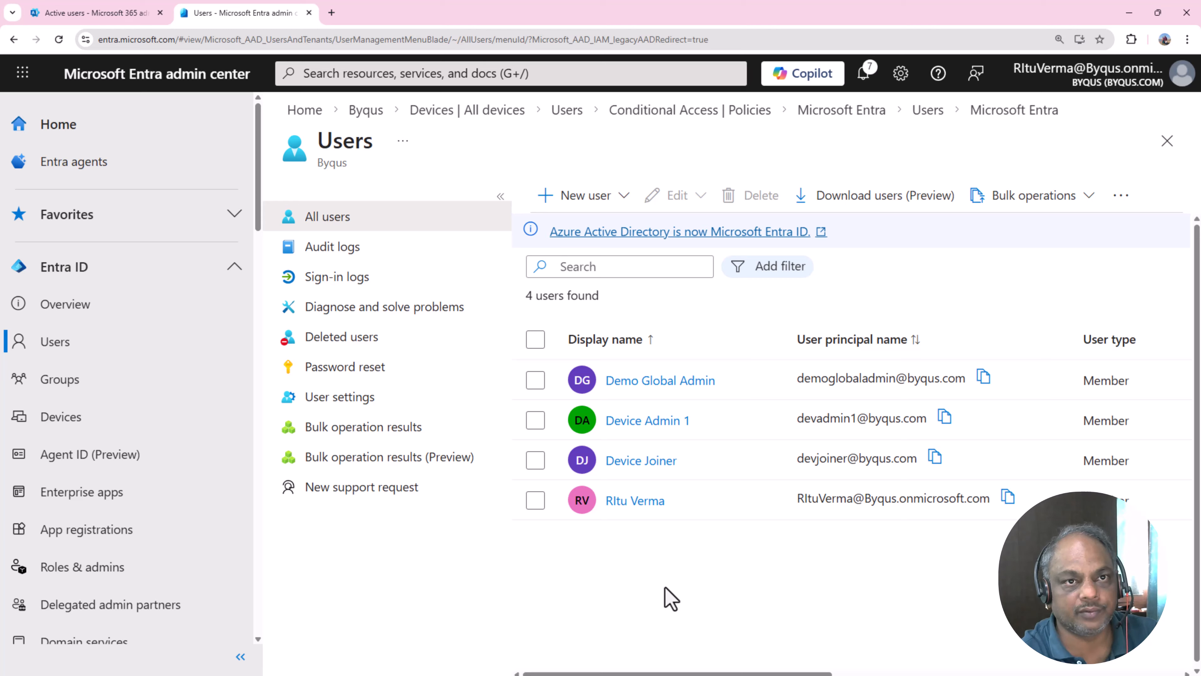
left_click(786, 384)
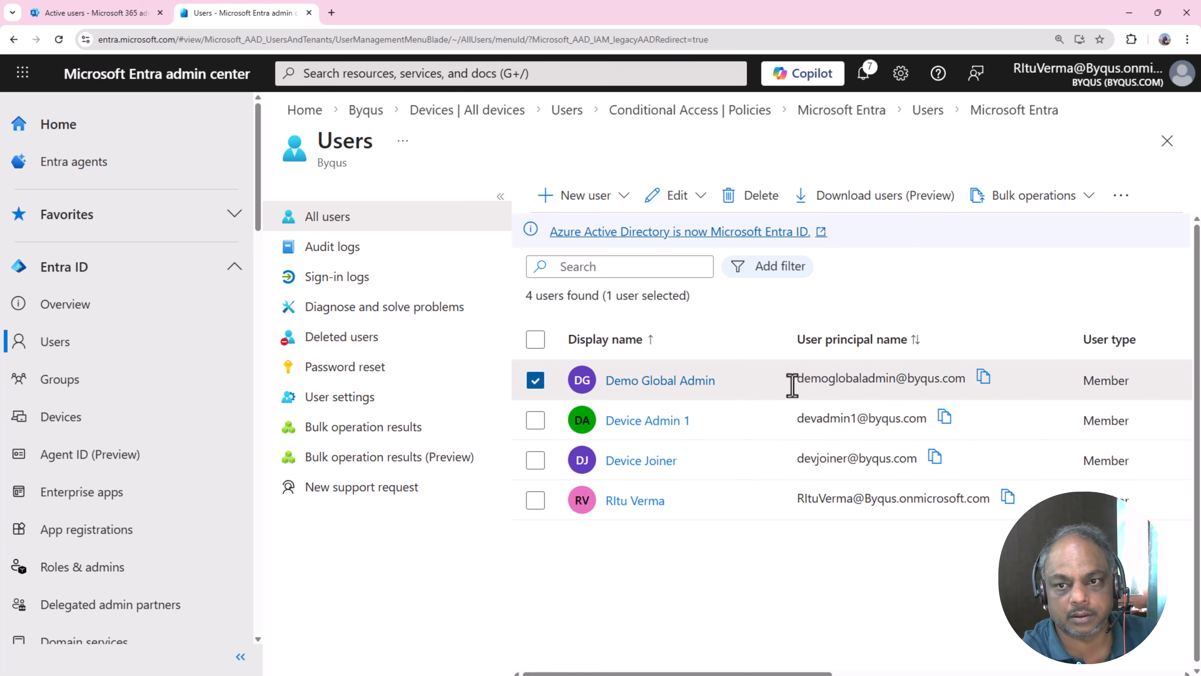
left_click_drag(795, 420, 934, 435)
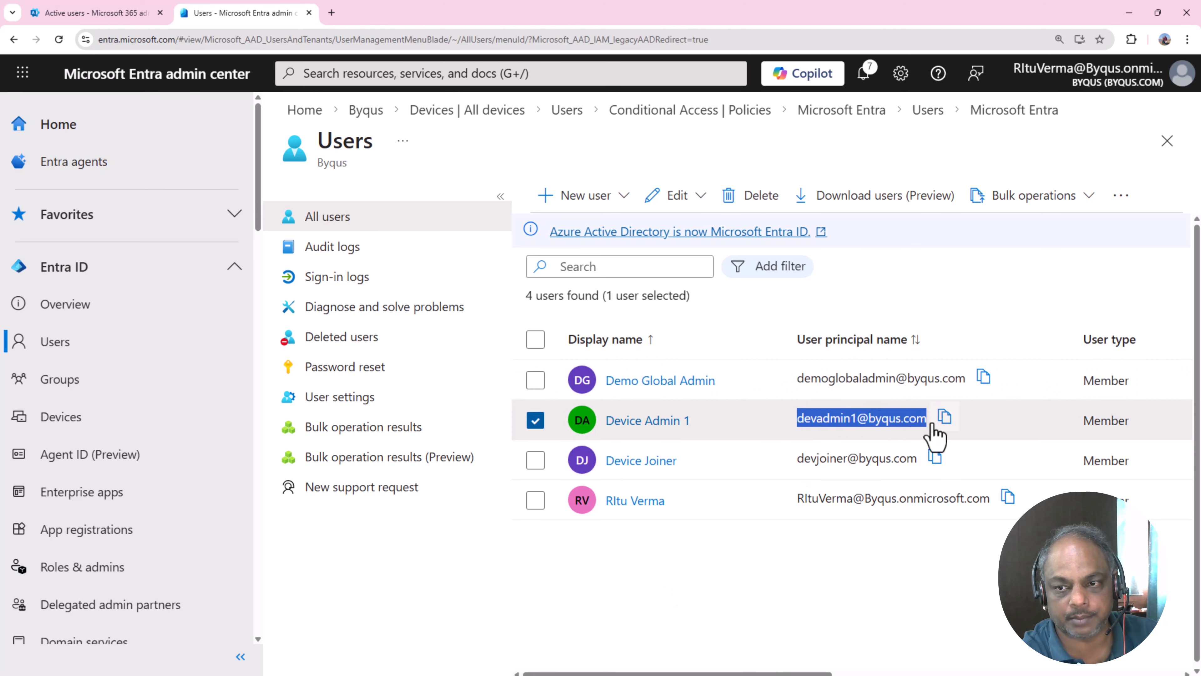
left_click(812, 620)
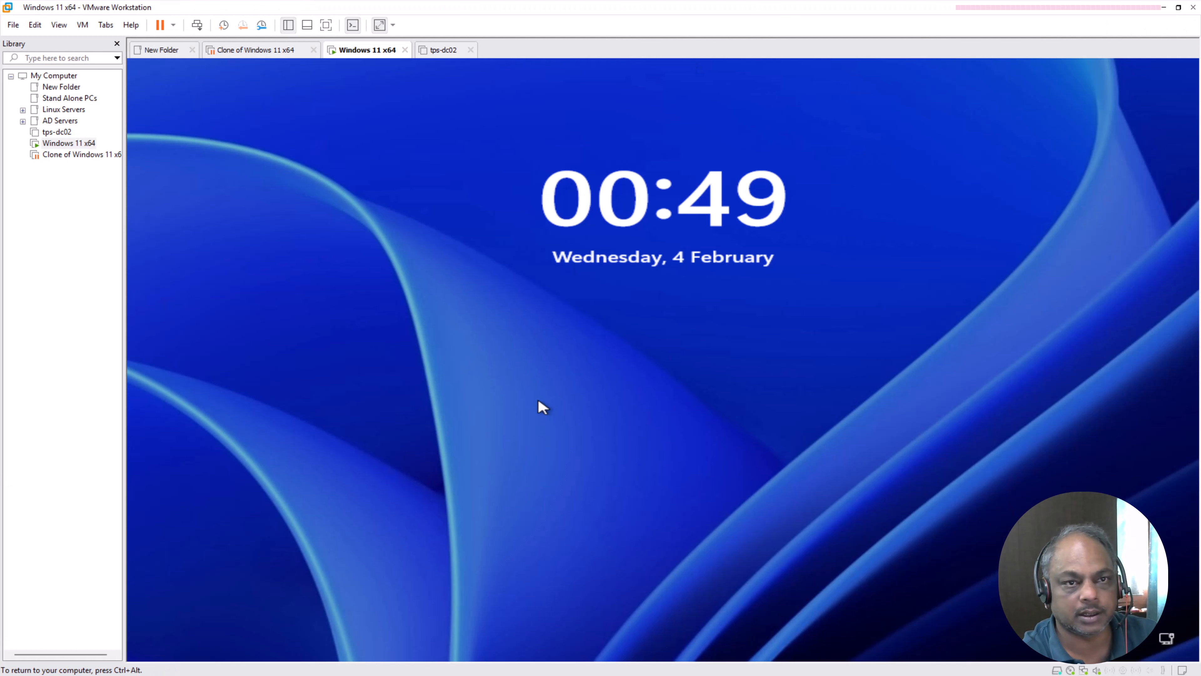
- On the Windows 11 x64 VM, sign in as Device Joiner with the account password
left_click(537, 398)
left_click(214, 64)
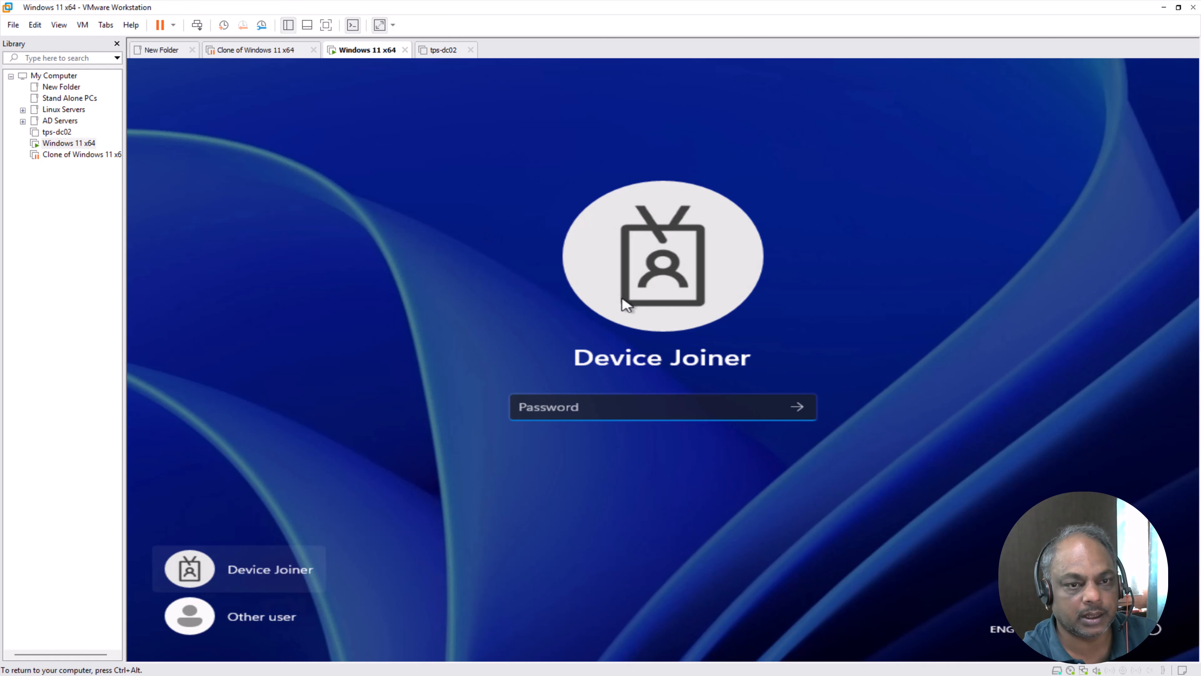
left_click(245, 578)
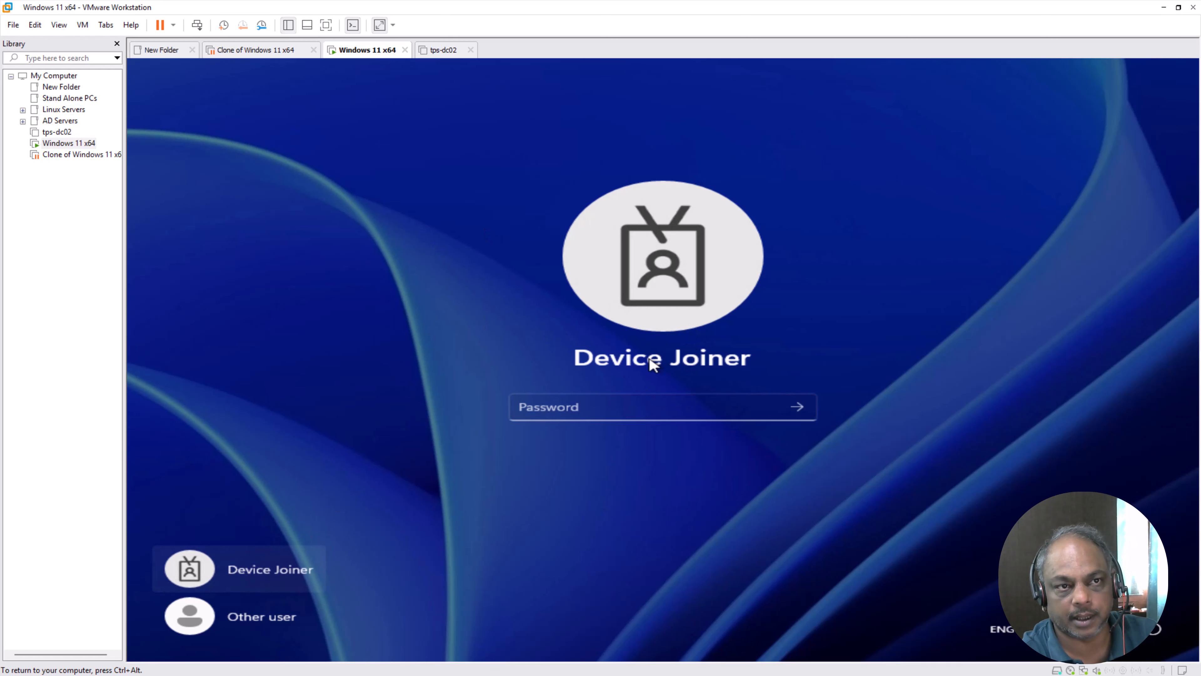
left_click(665, 405)
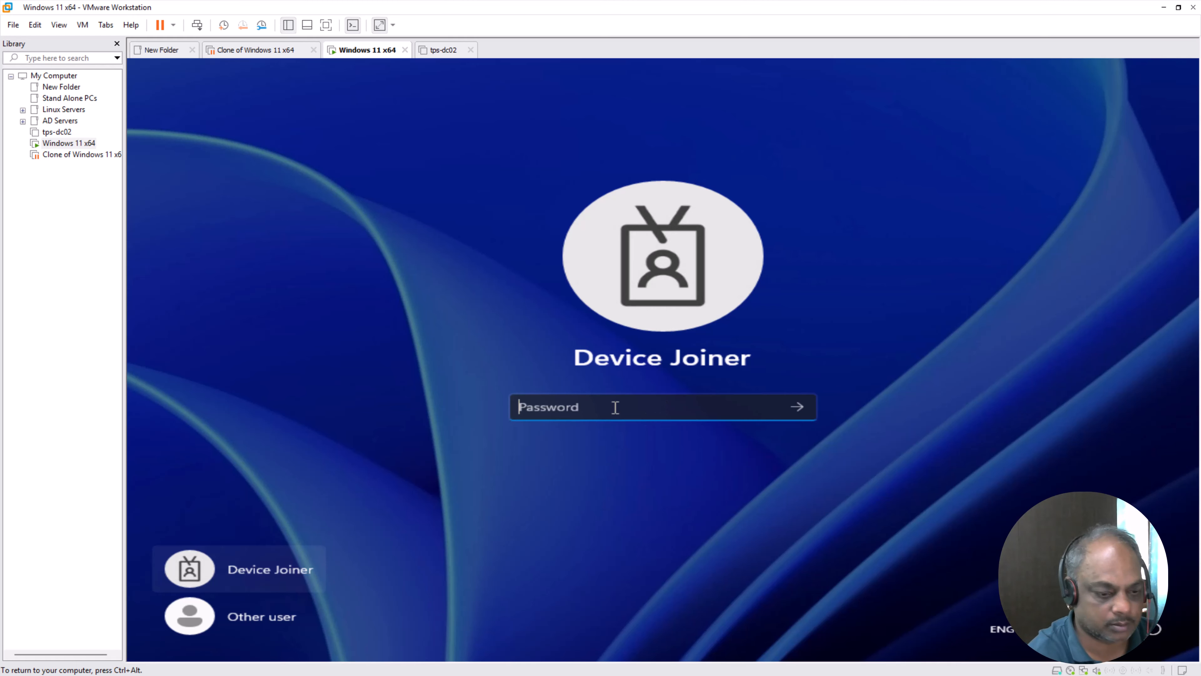
type("••••••••")
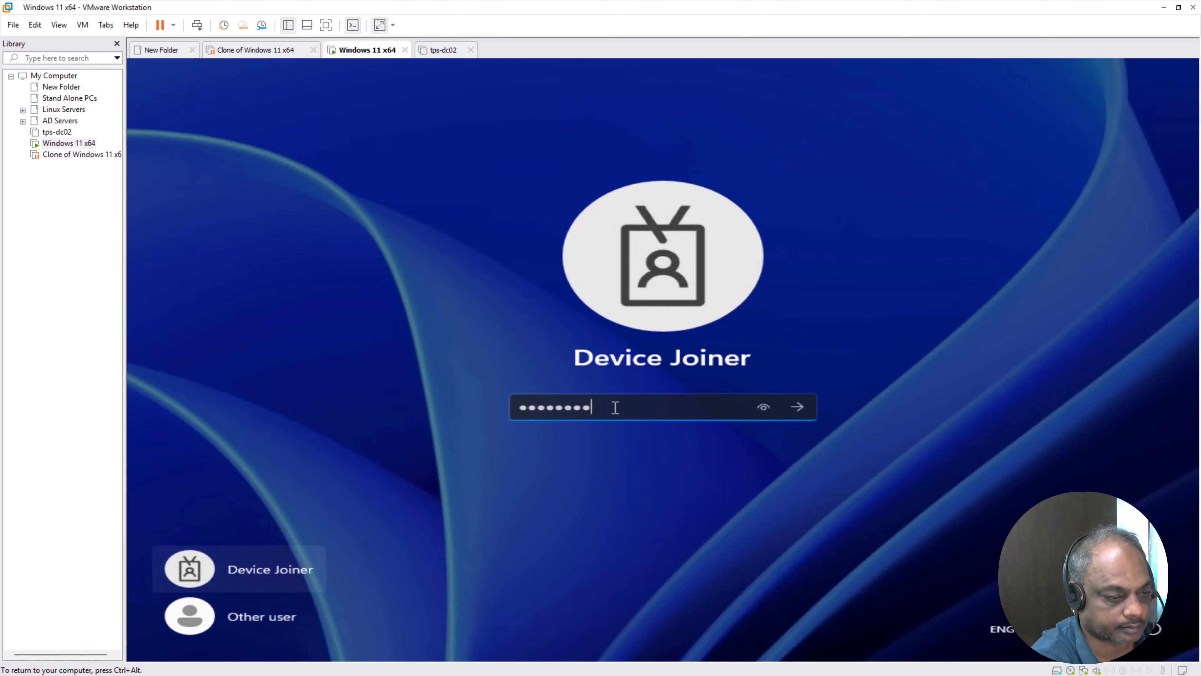
type("••••")
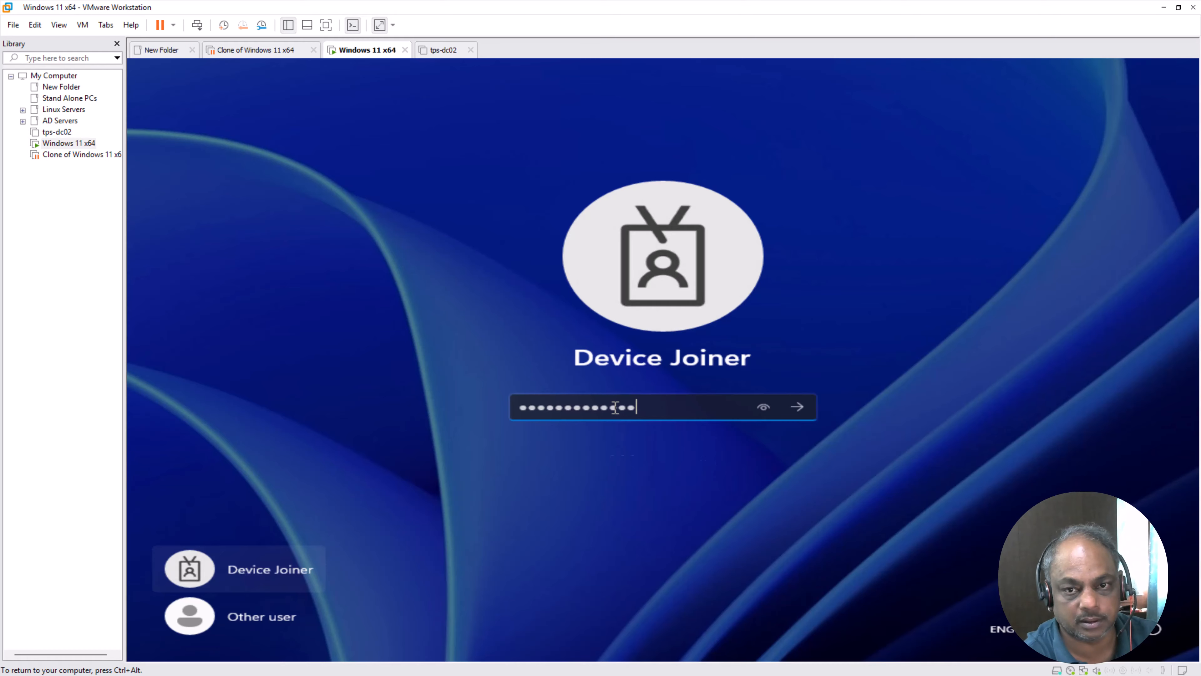
key("Return")
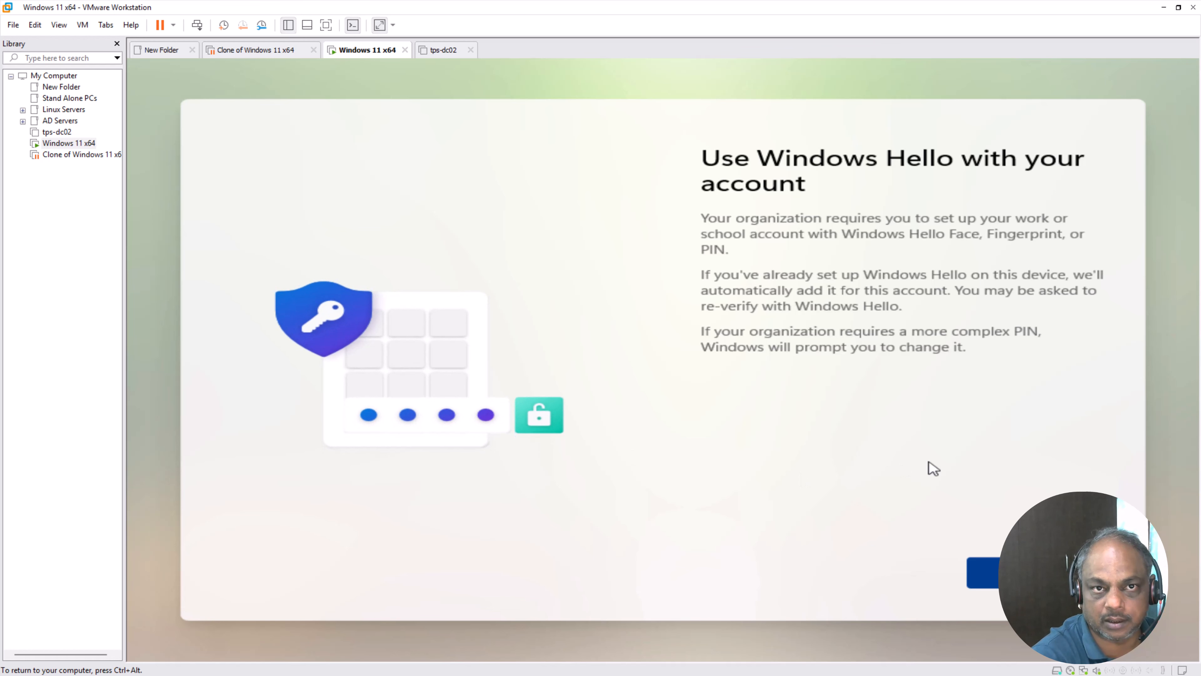
- Start Windows Hello setup, close the blank dialog, and skip the failed PIN setup
left_click(1037, 573)
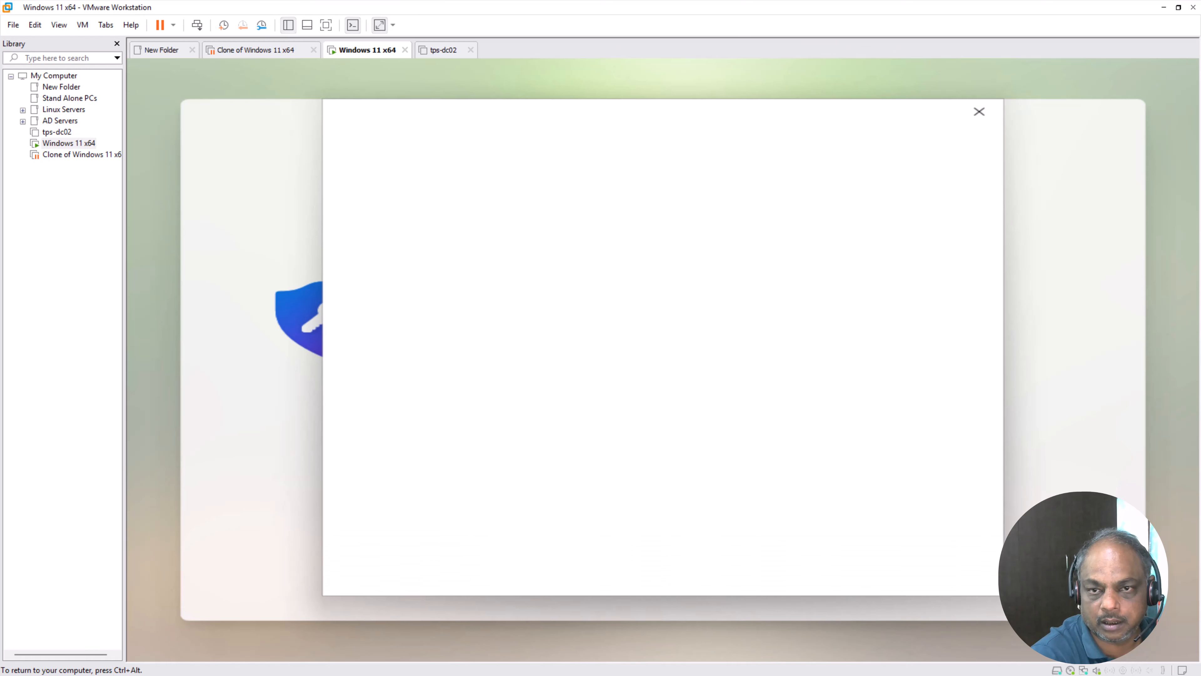
left_click(979, 111)
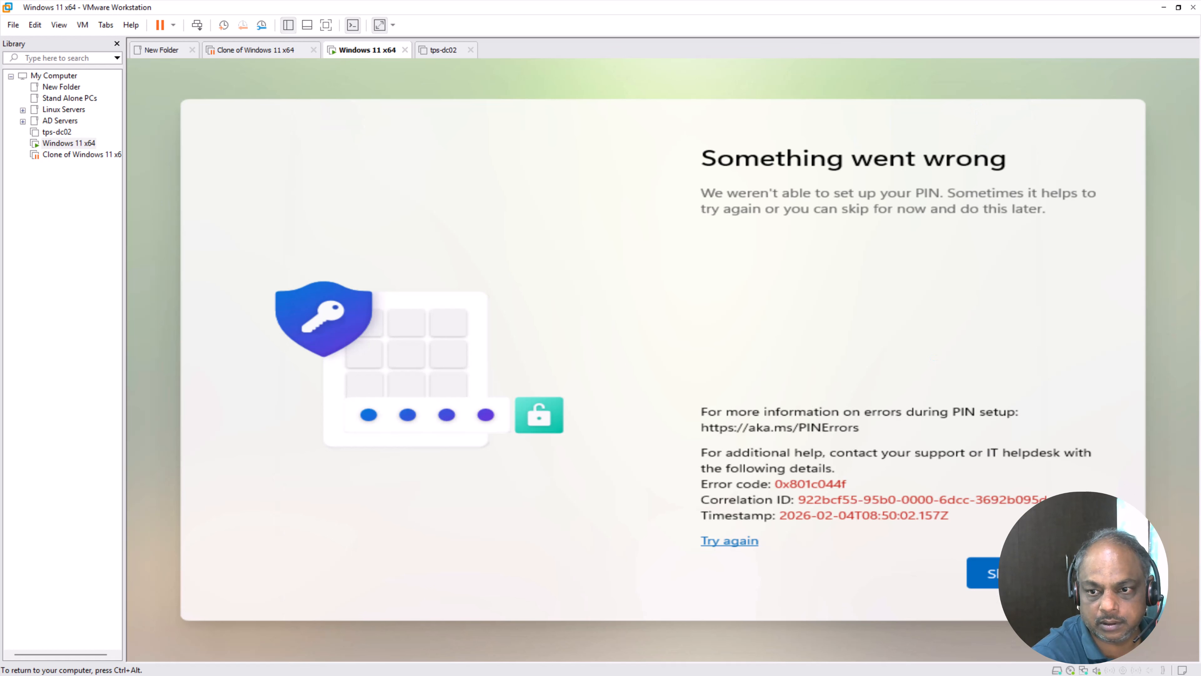
left_click(986, 572)
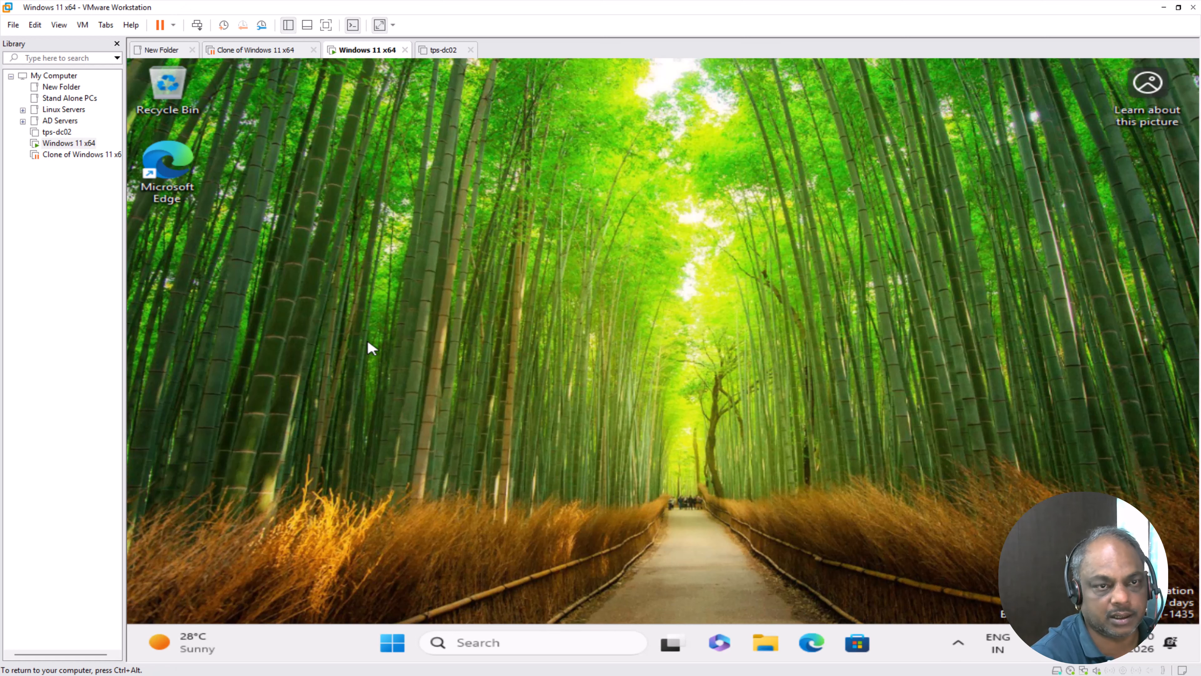
left_click(531, 643)
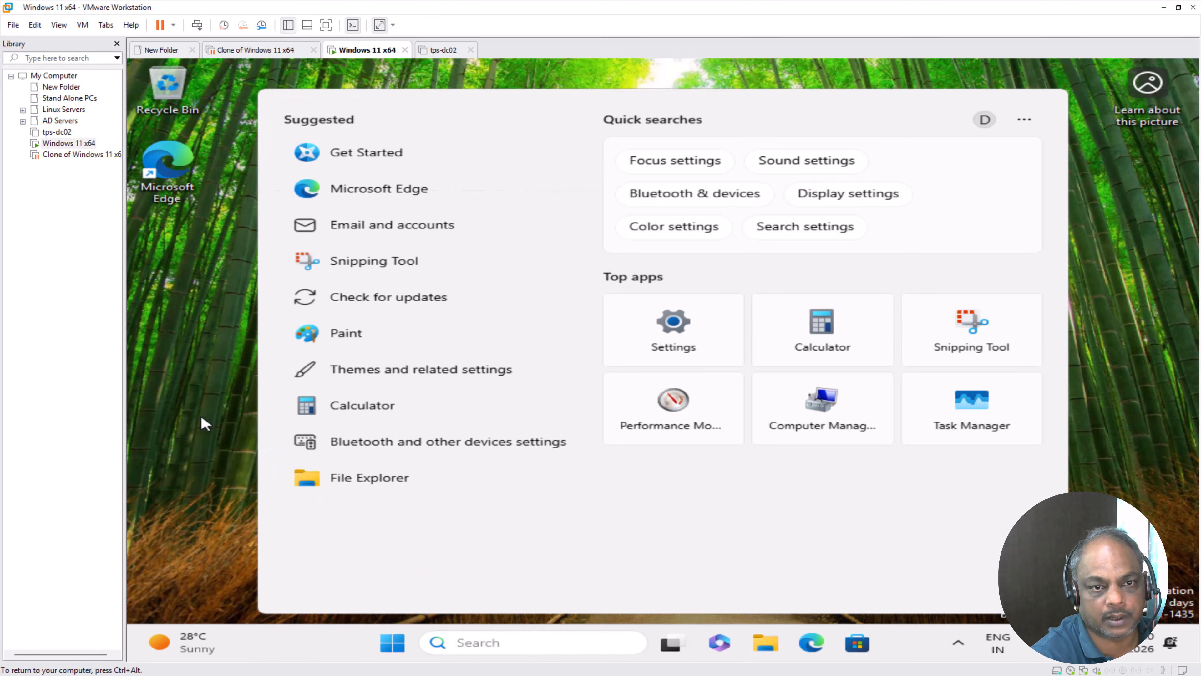
left_click(373, 203)
right_click(372, 202)
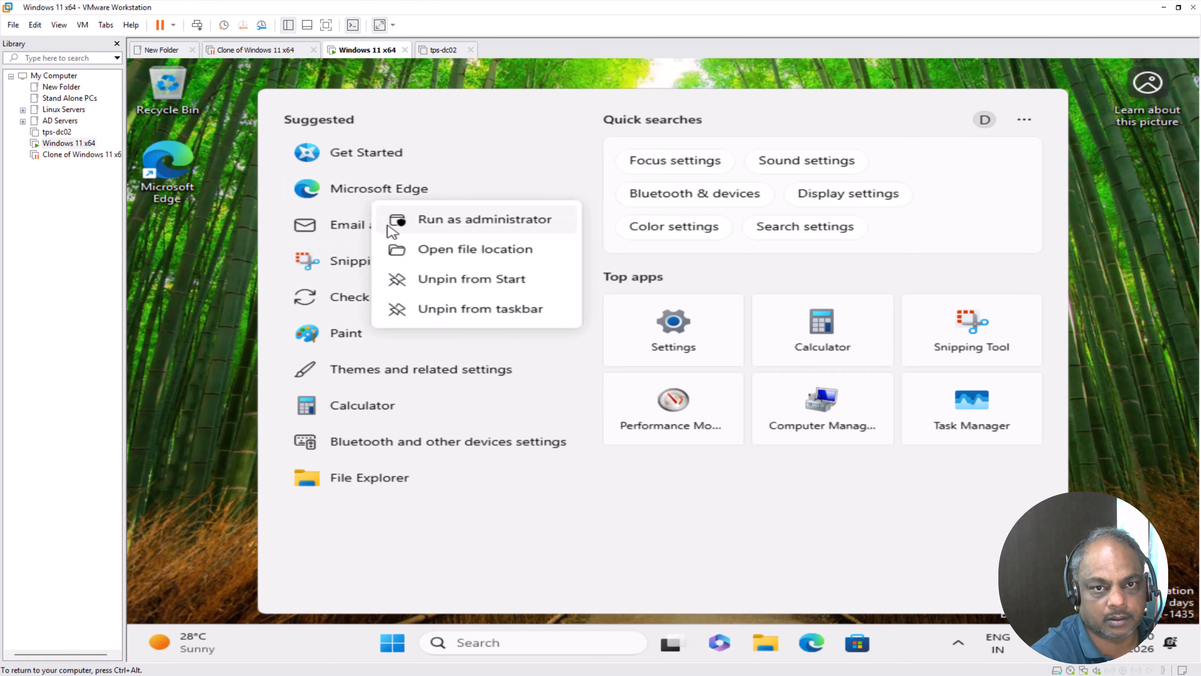
left_click(464, 218)
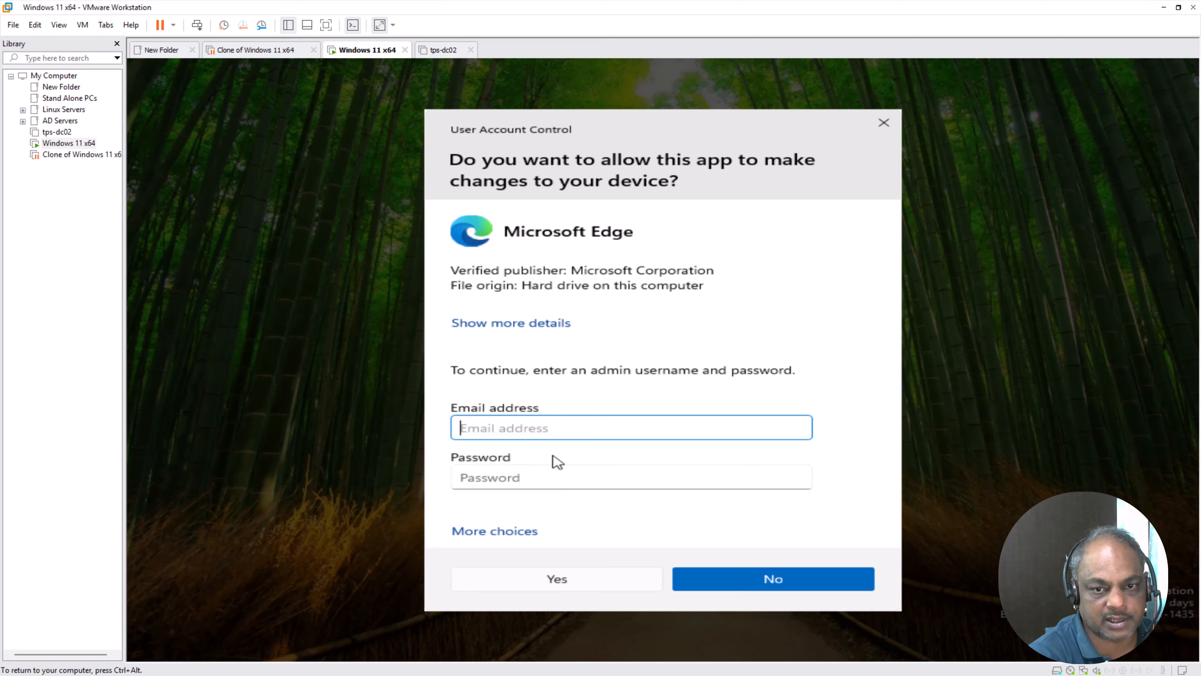
left_click(556, 471)
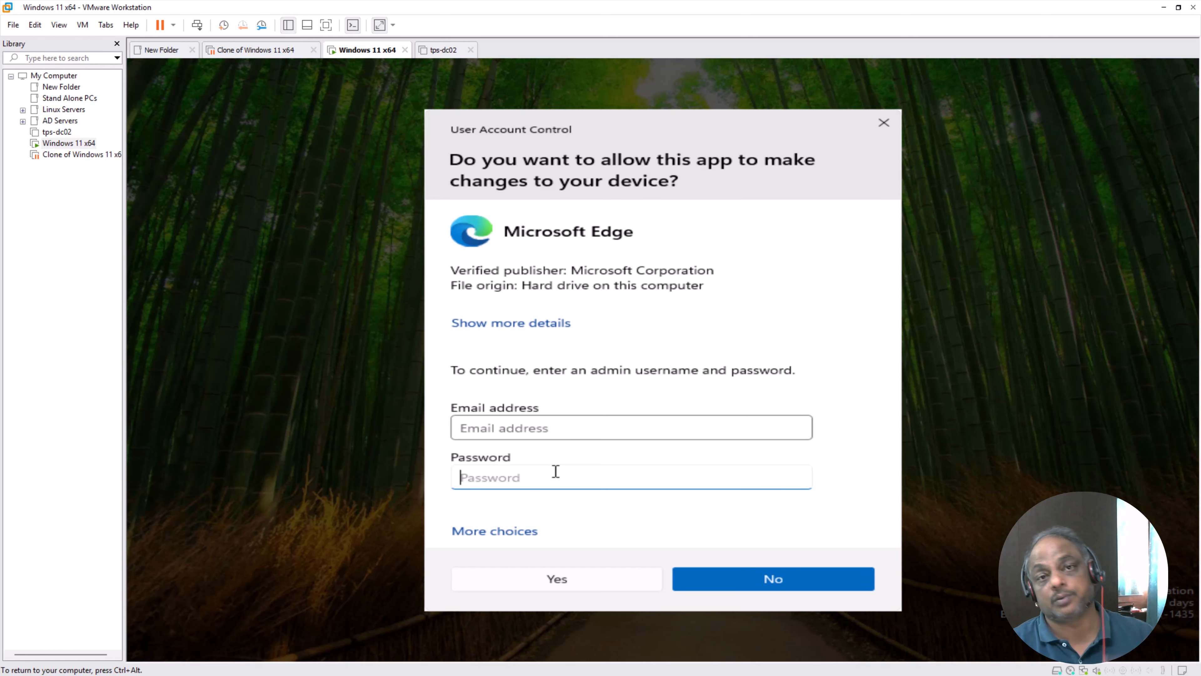
left_click(884, 122)
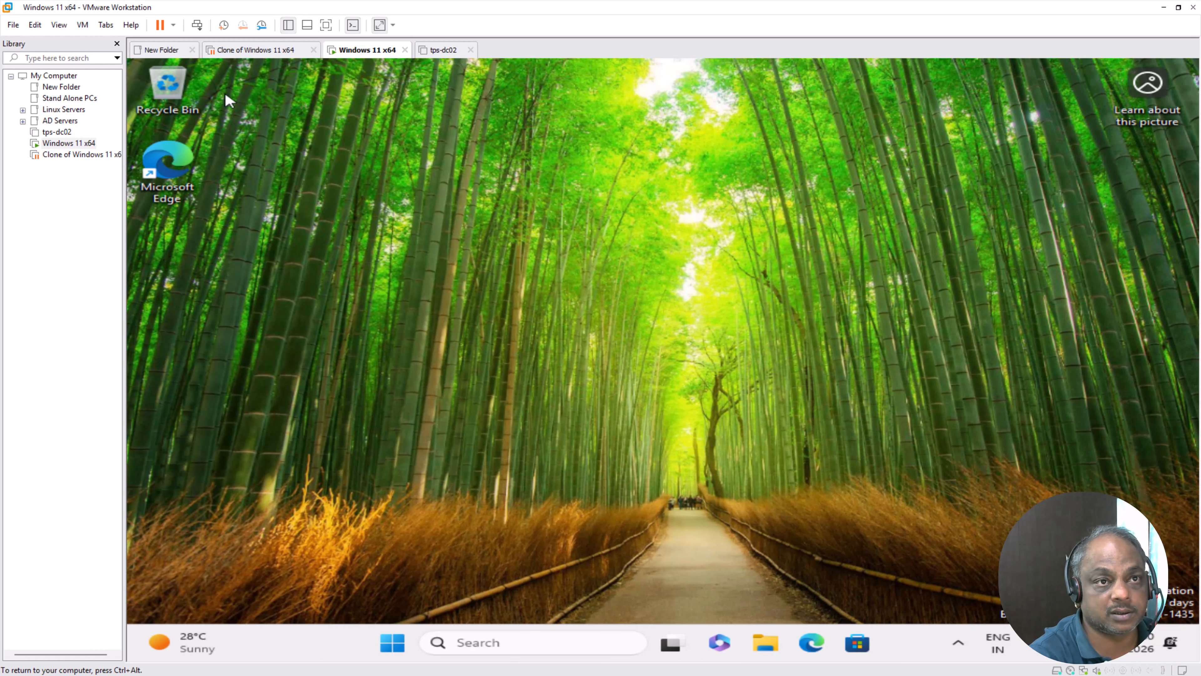
- Install VMware Tools from the VM menu and run setup from the disc's AutoPlay prompt
left_click(82, 26)
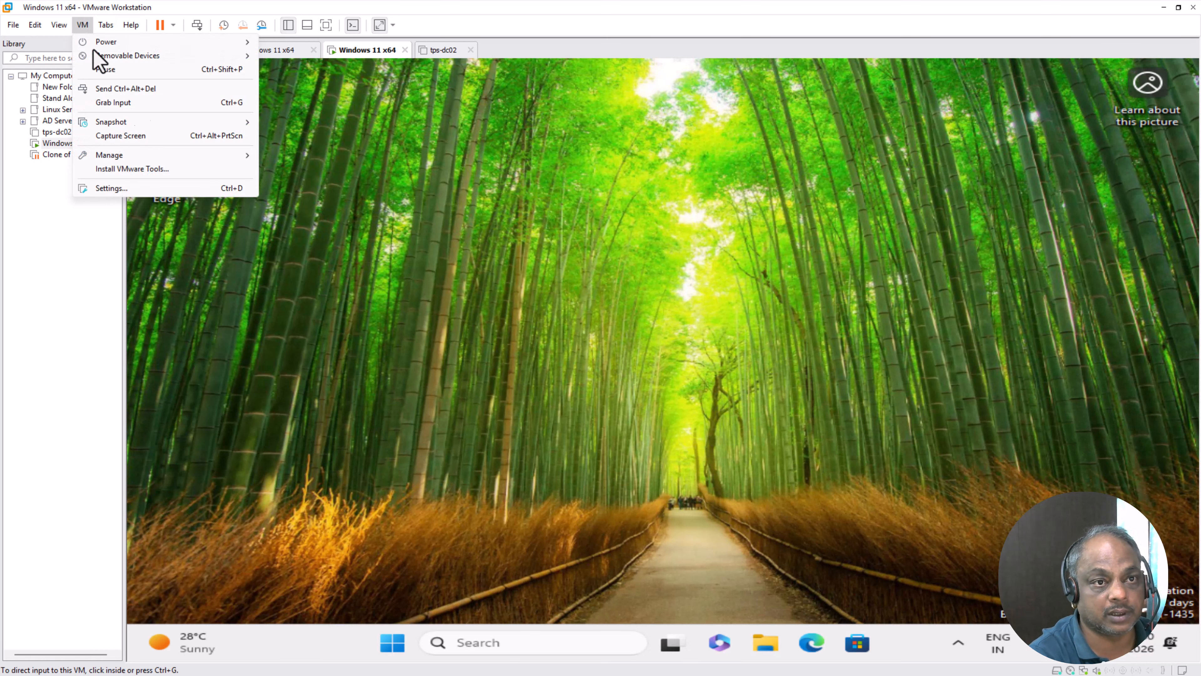
left_click(187, 169)
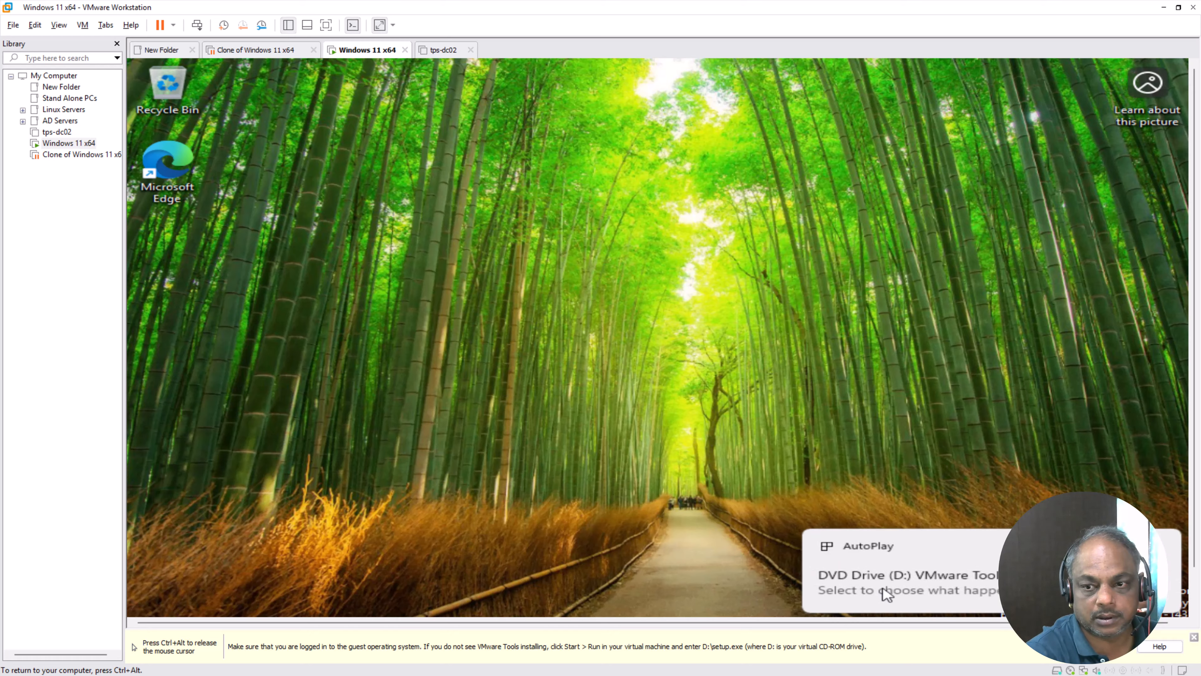
left_click(886, 594)
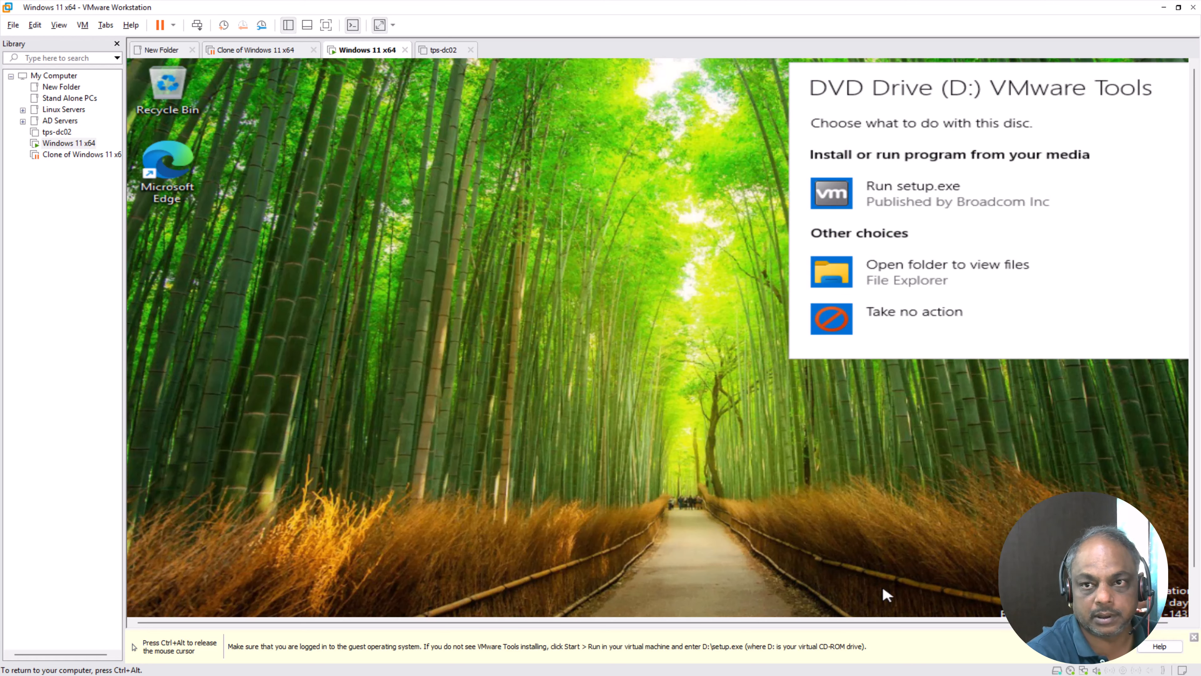
left_click(903, 205)
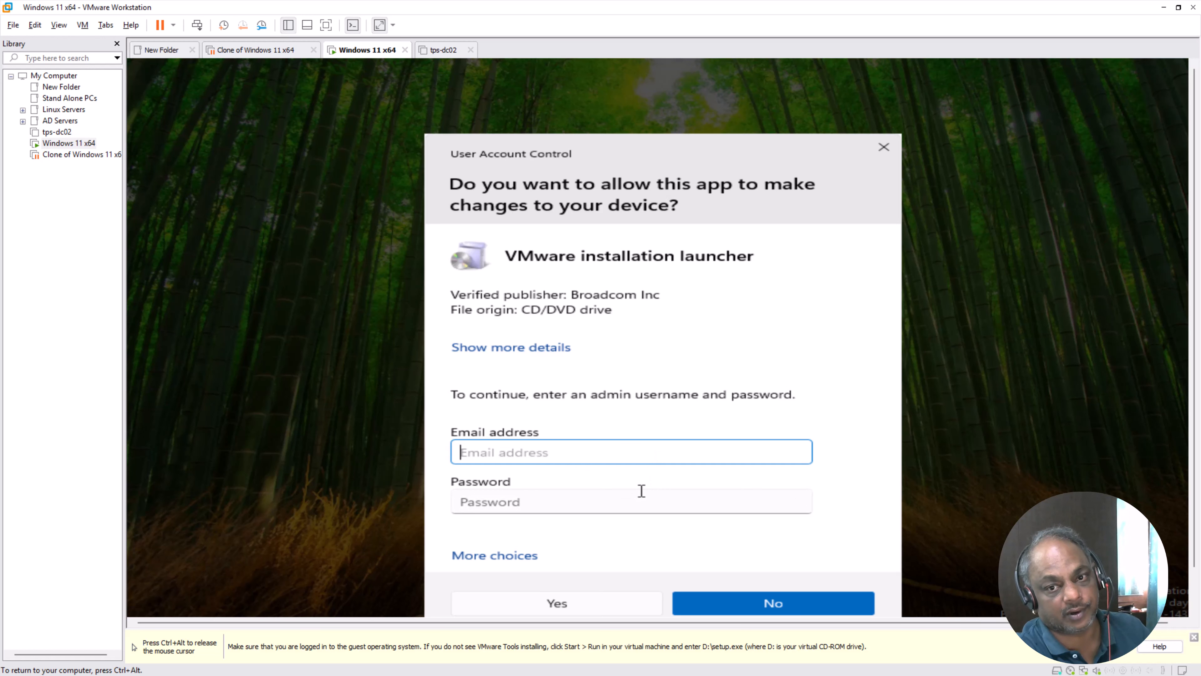
- Dismiss the admin credentials prompt and release the mouse from the VM with Ctrl+Alt
left_click(641, 500)
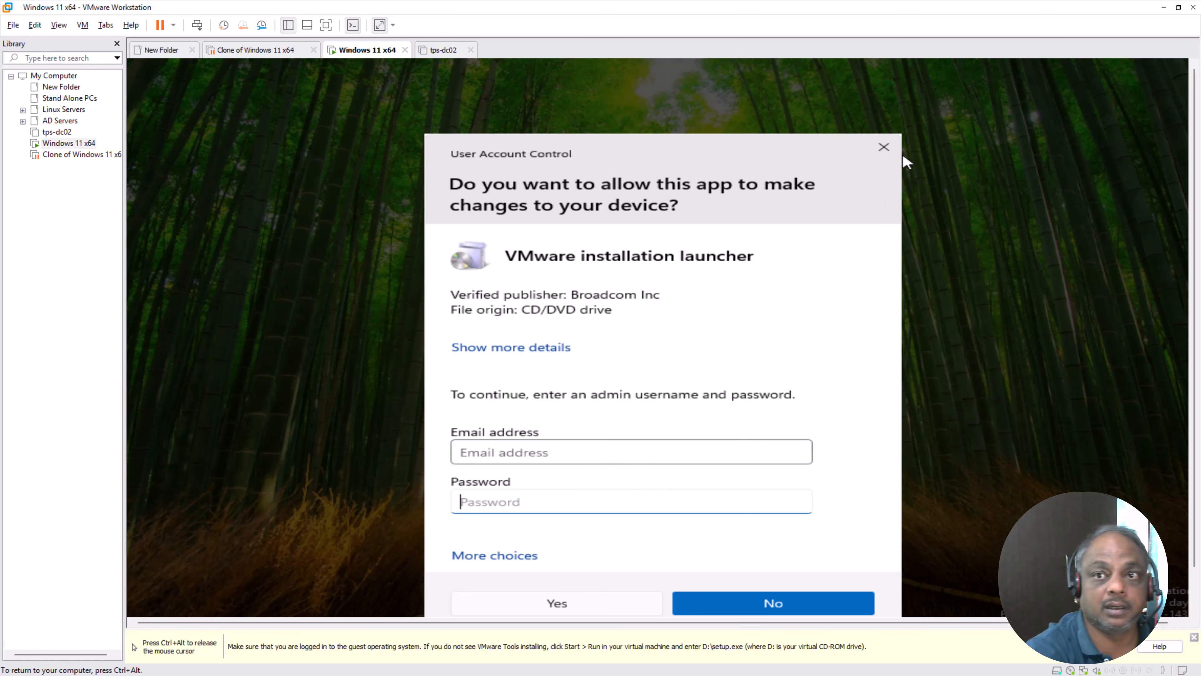
left_click(885, 147)
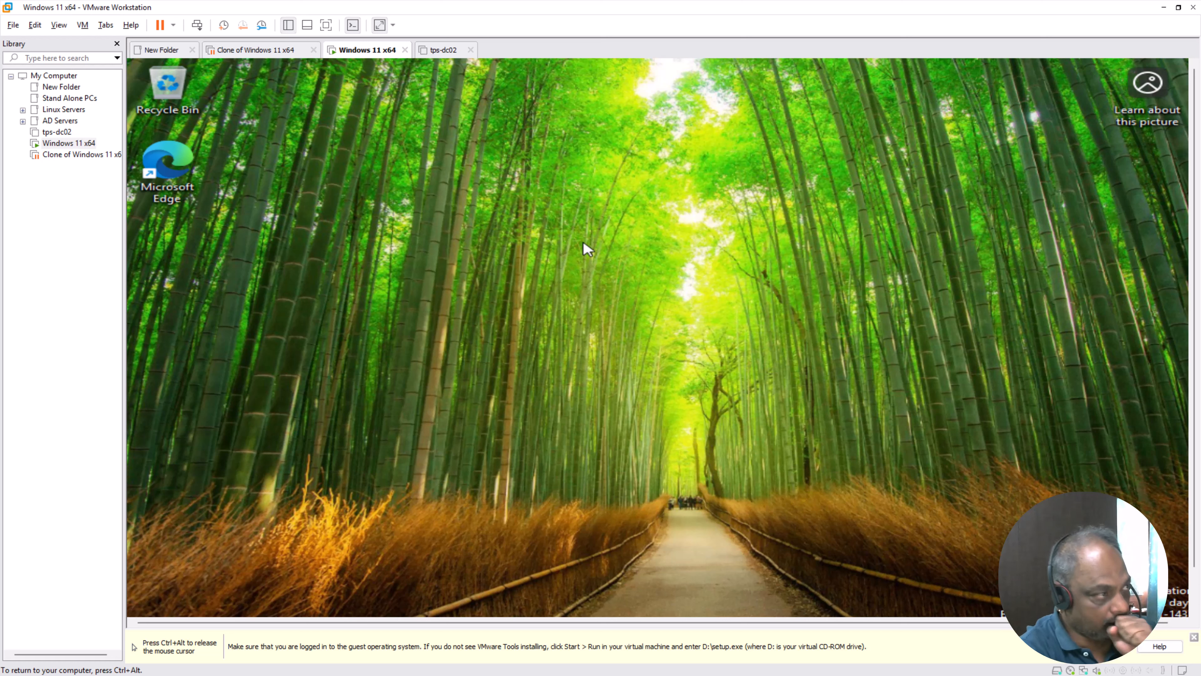
key("ctrl+alt")
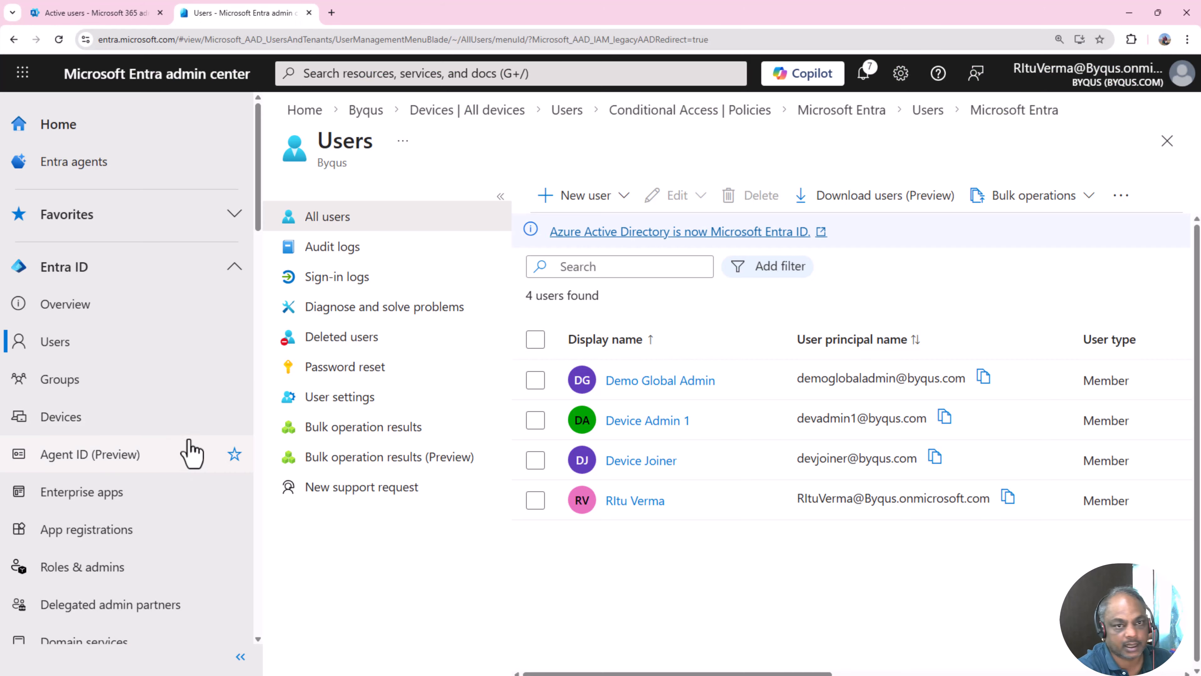
left_click_drag(709, 426, 603, 435)
left_click(652, 592)
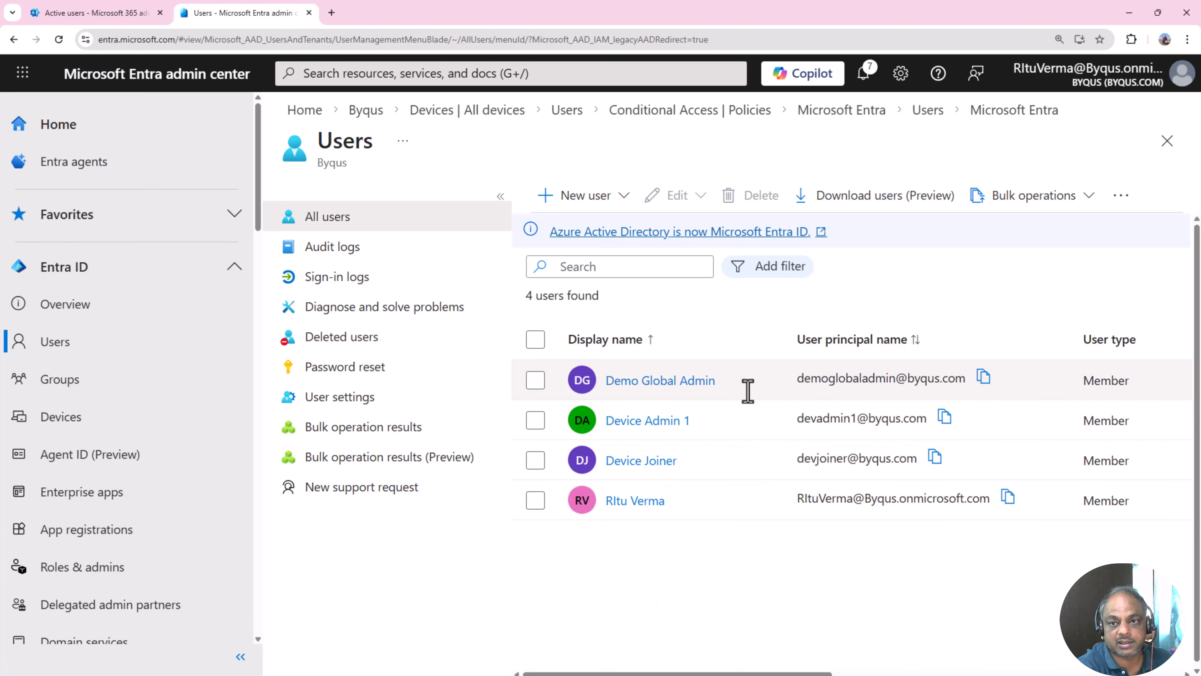
left_click_drag(749, 392, 611, 378)
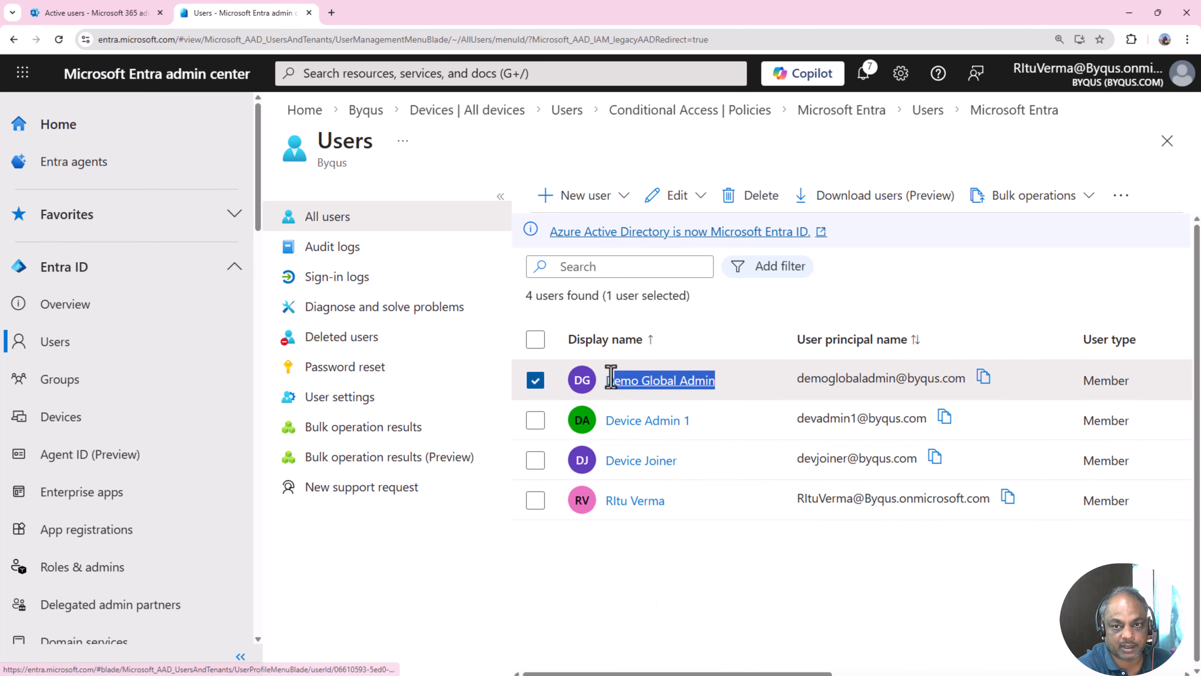
left_click(651, 595)
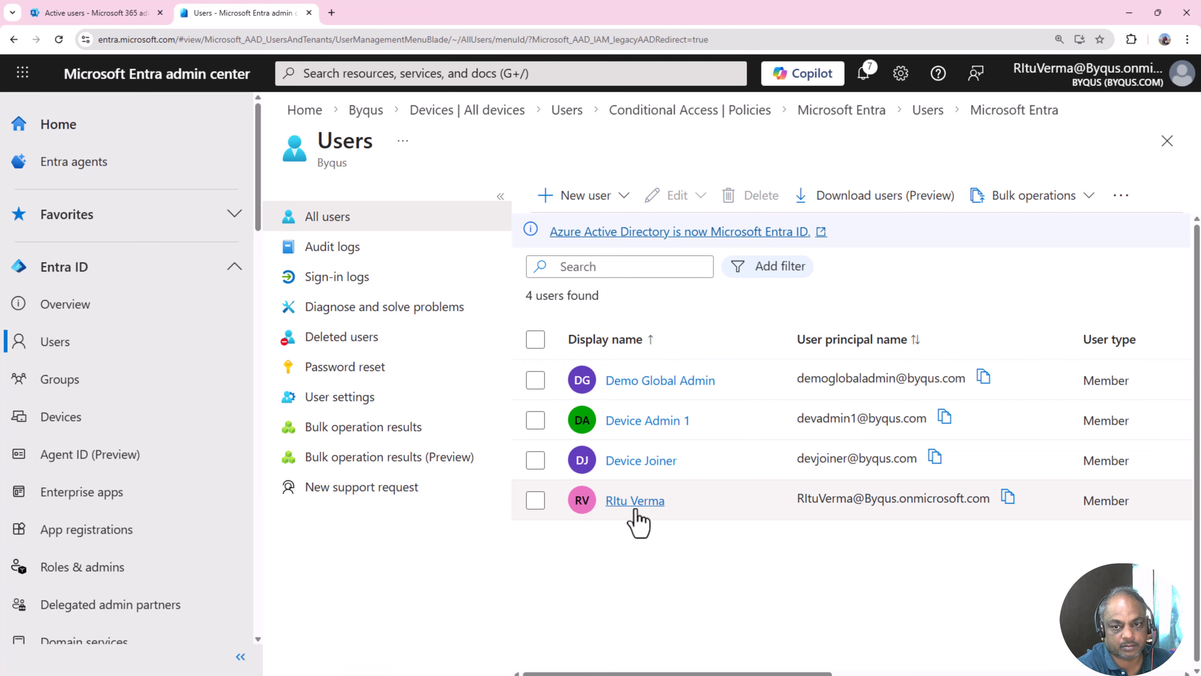
left_click_drag(666, 500, 604, 504)
left_click(644, 591)
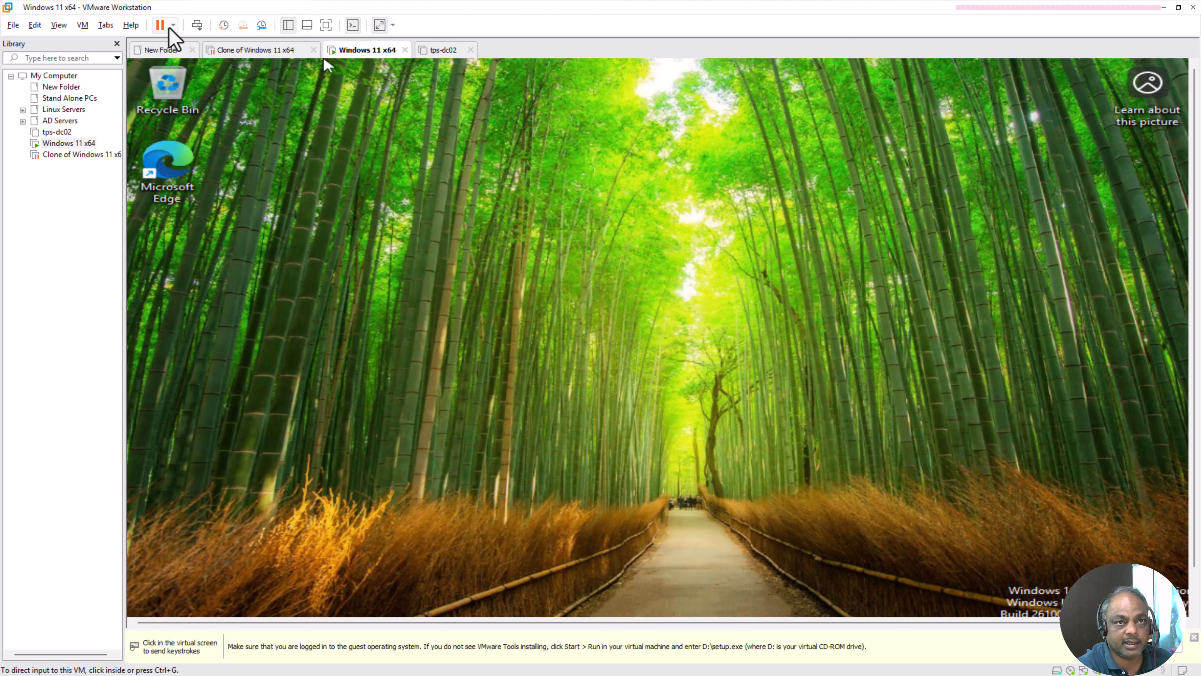
- In the guest's File Explorer, open the VMware Tools DVD drive (D:) and launch setup
left_click(82, 25)
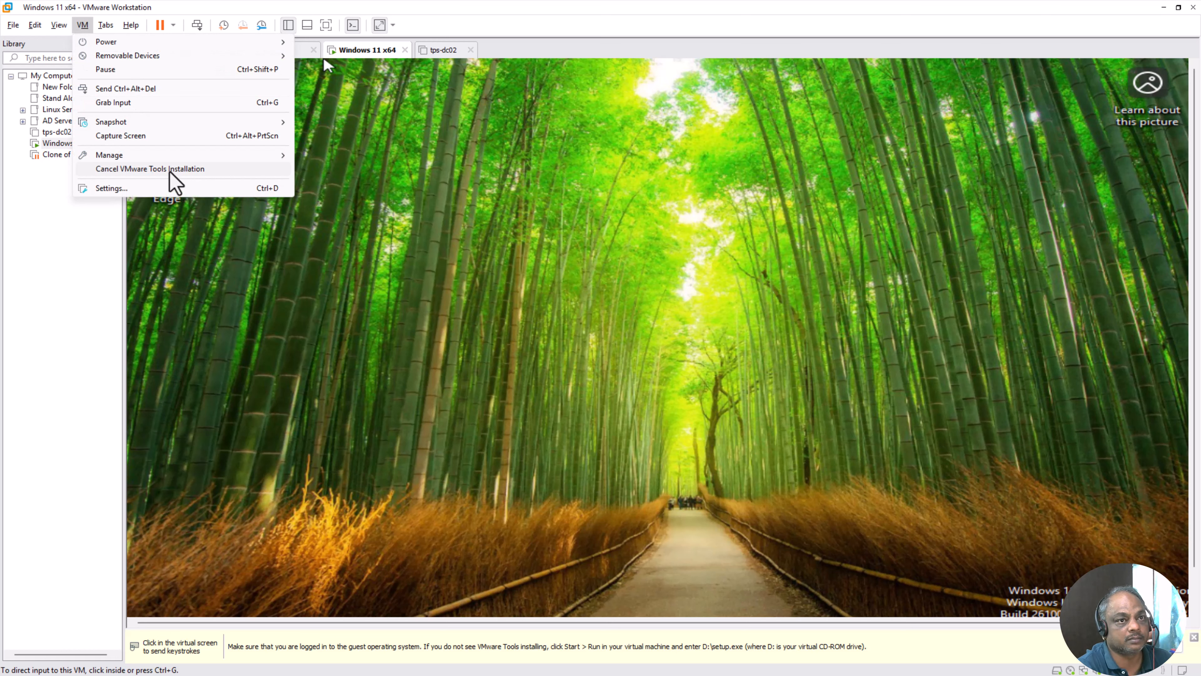
left_click(726, 389)
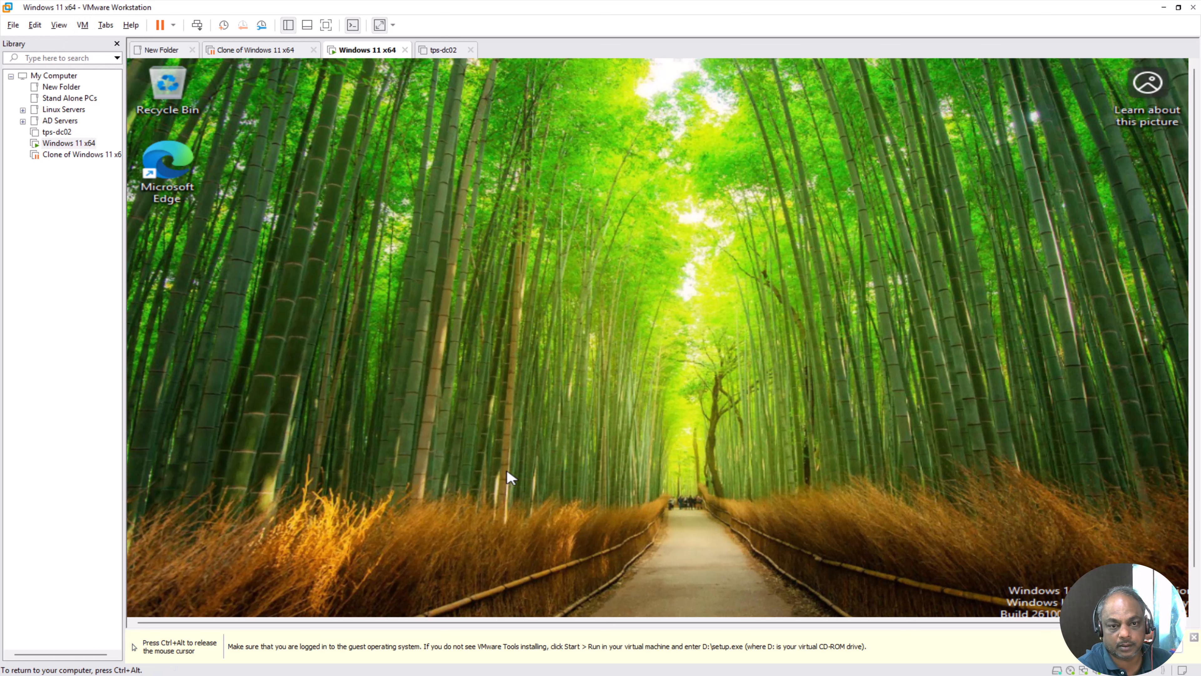
key("ctrl+alt")
left_click(1194, 636)
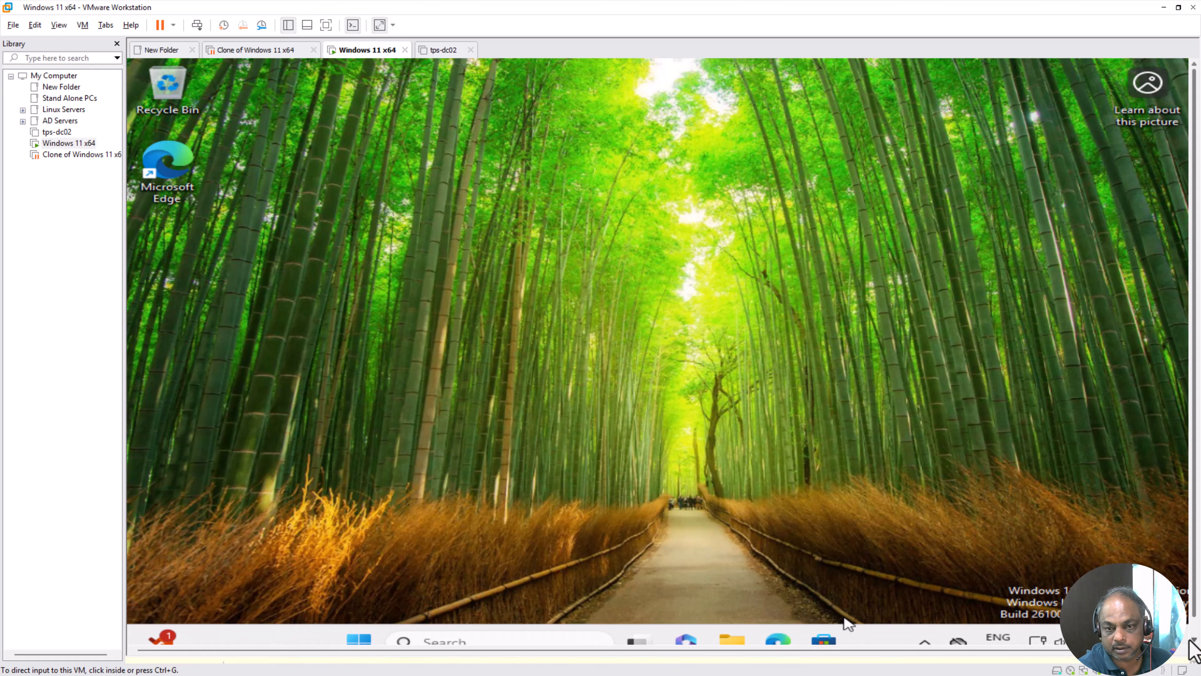
left_click(410, 593)
left_click(732, 644)
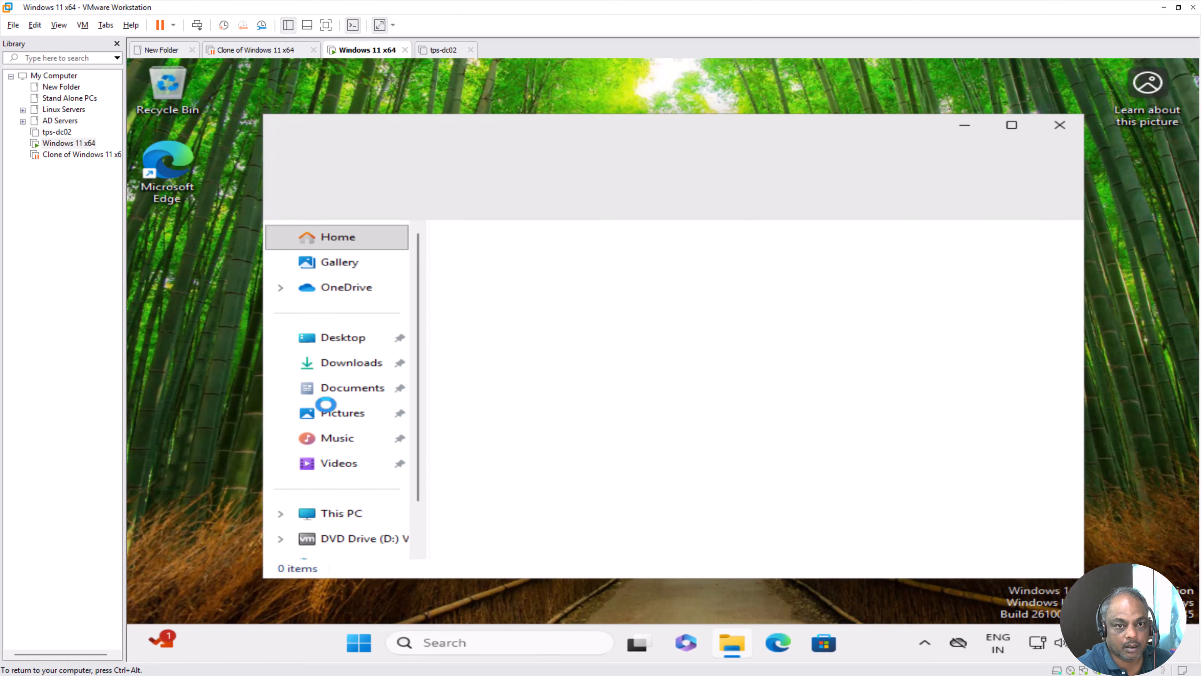
left_click(348, 540)
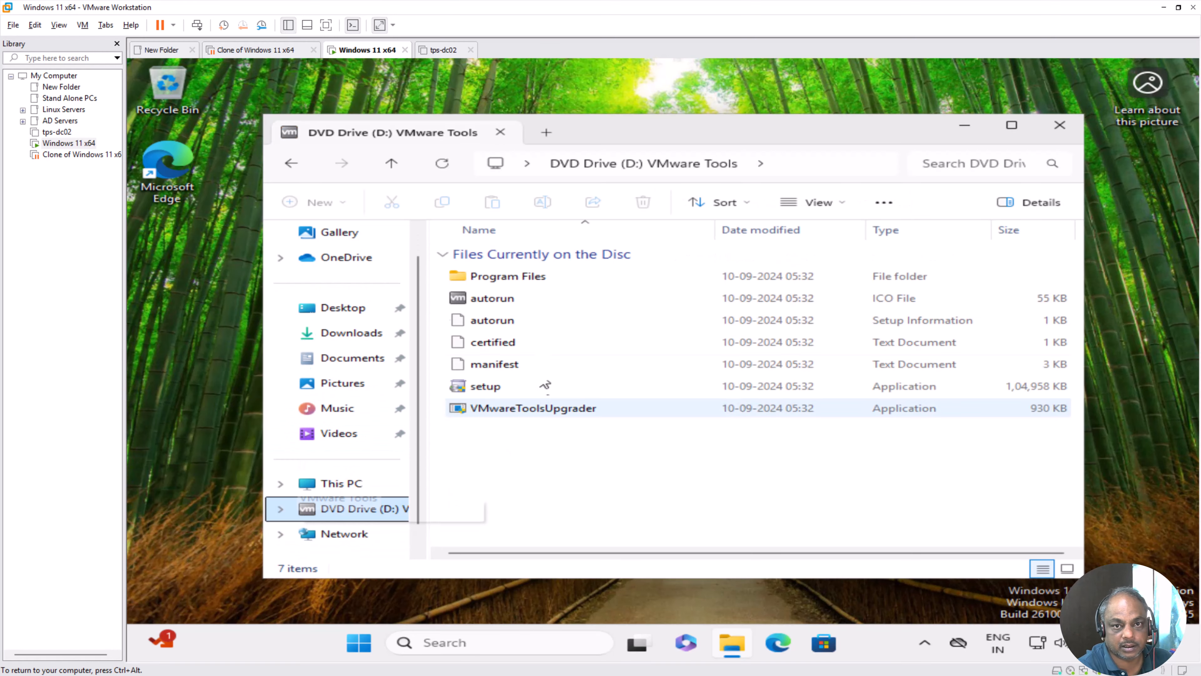
double_click(499, 392)
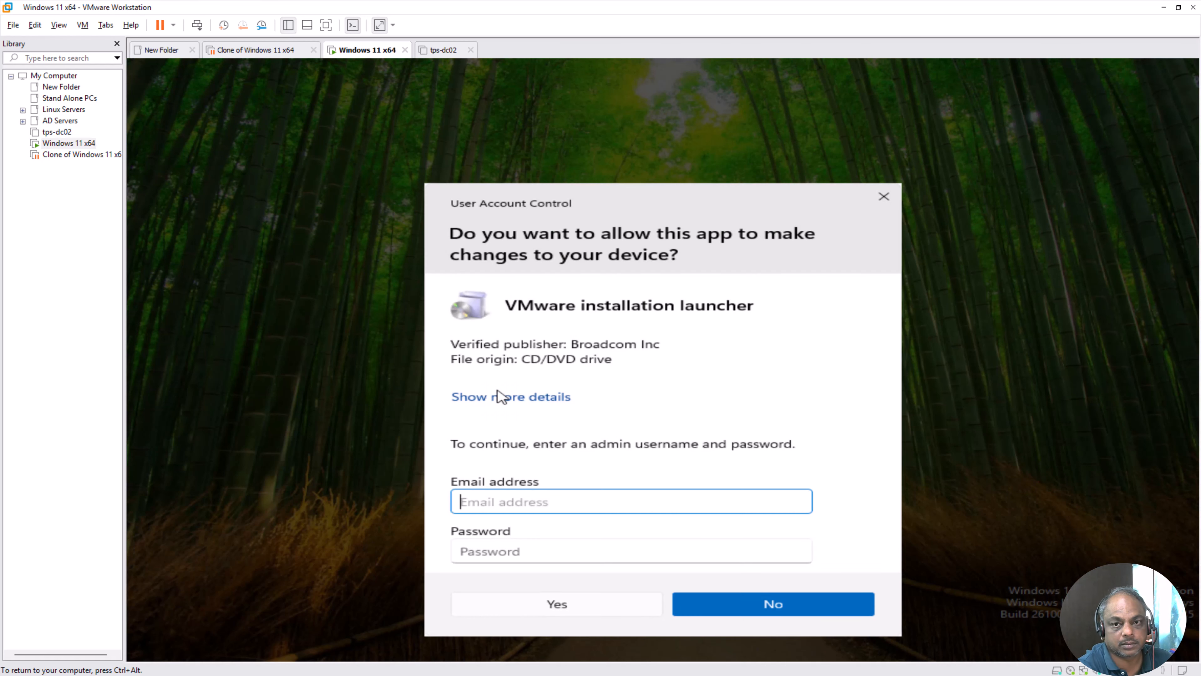
- Reposition the elevation prompt and copy the admin user's principal name for the credentials
left_click_drag(616, 193, 600, 116)
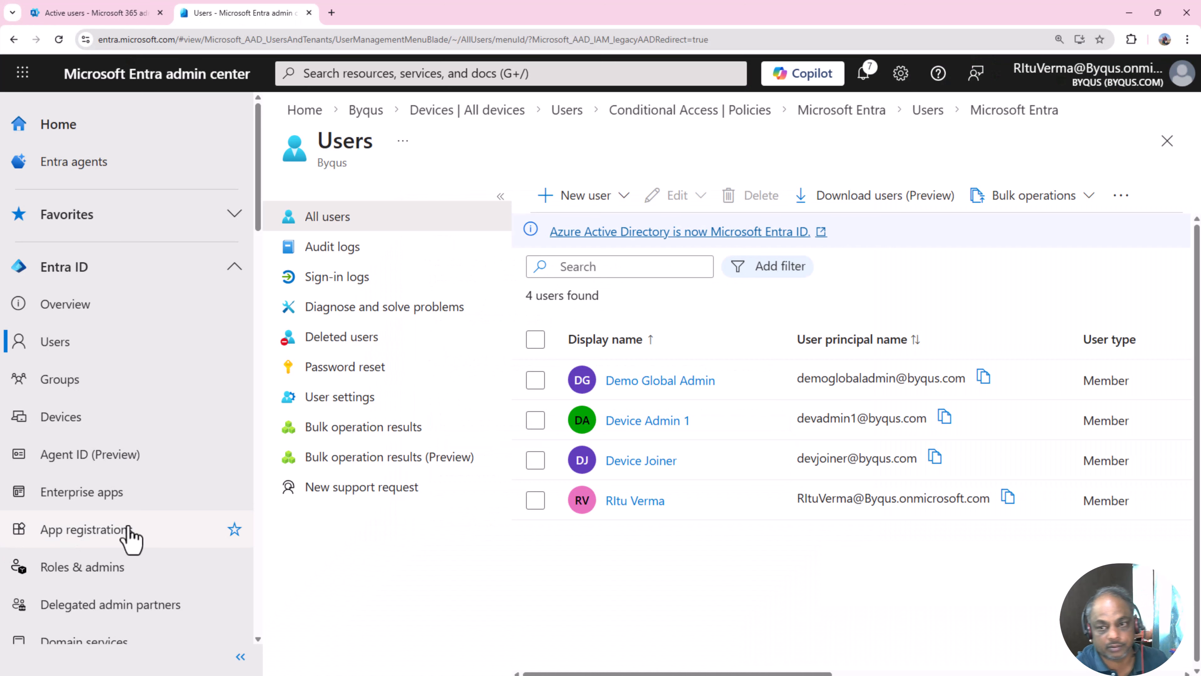
left_click_drag(796, 498, 1008, 509)
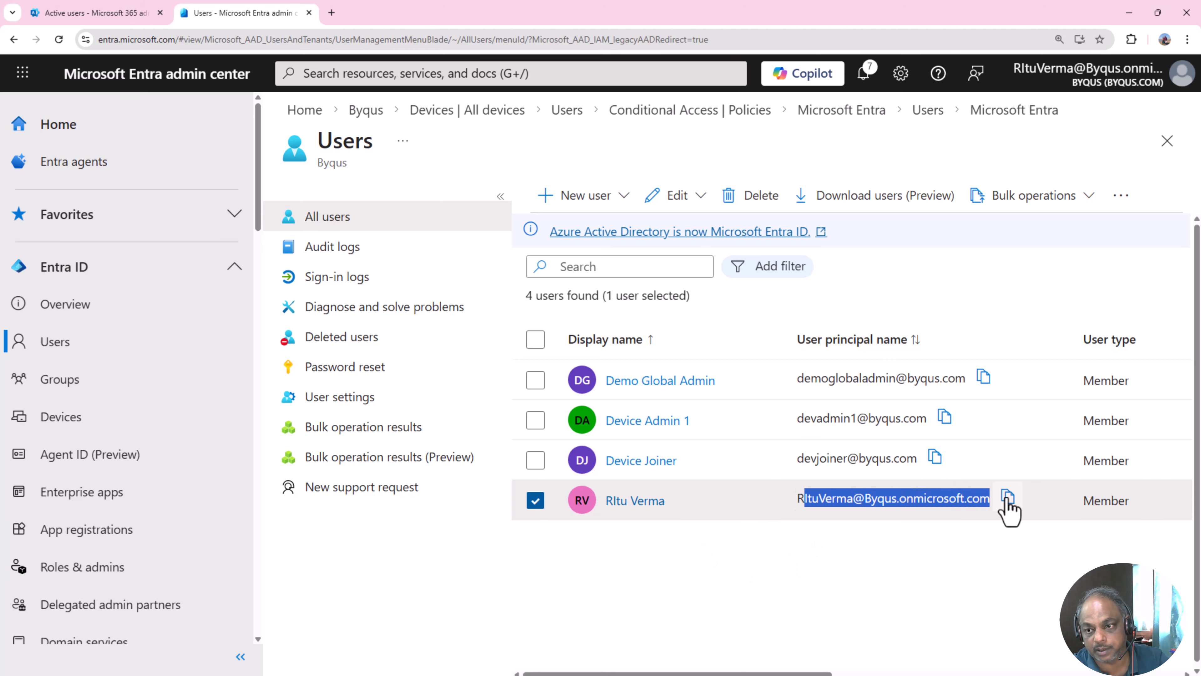
left_click(880, 554)
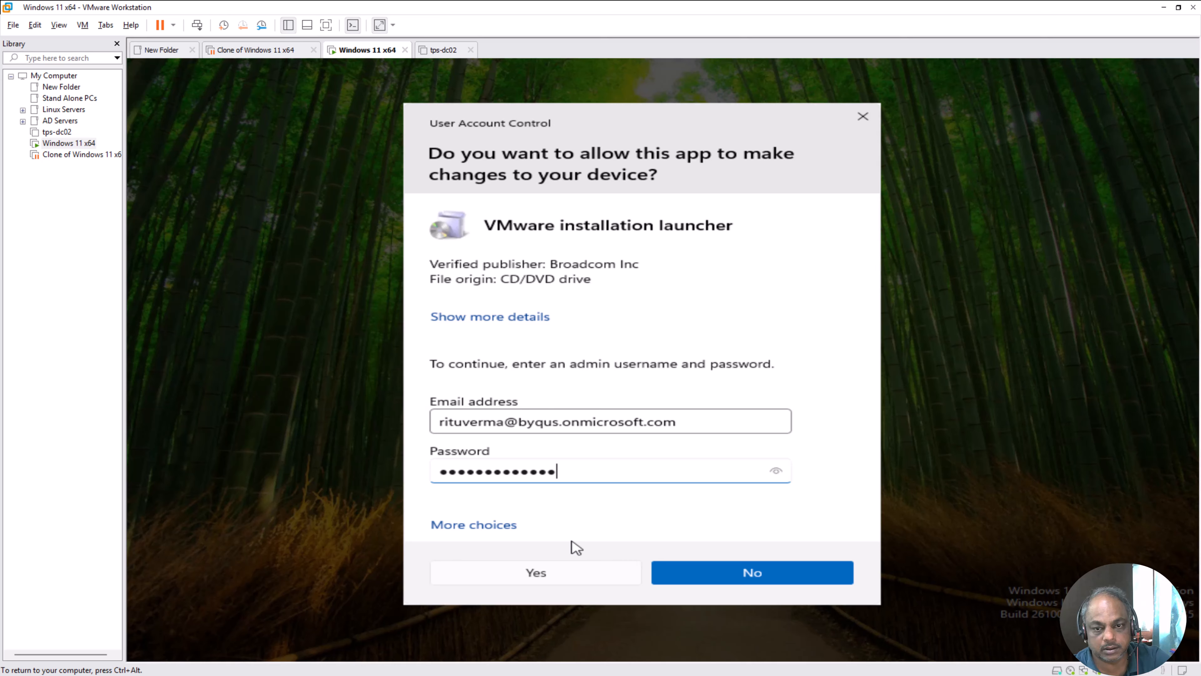
- Approve the User Account Control prompt with Yes using the entered admin credentials
left_click(558, 575)
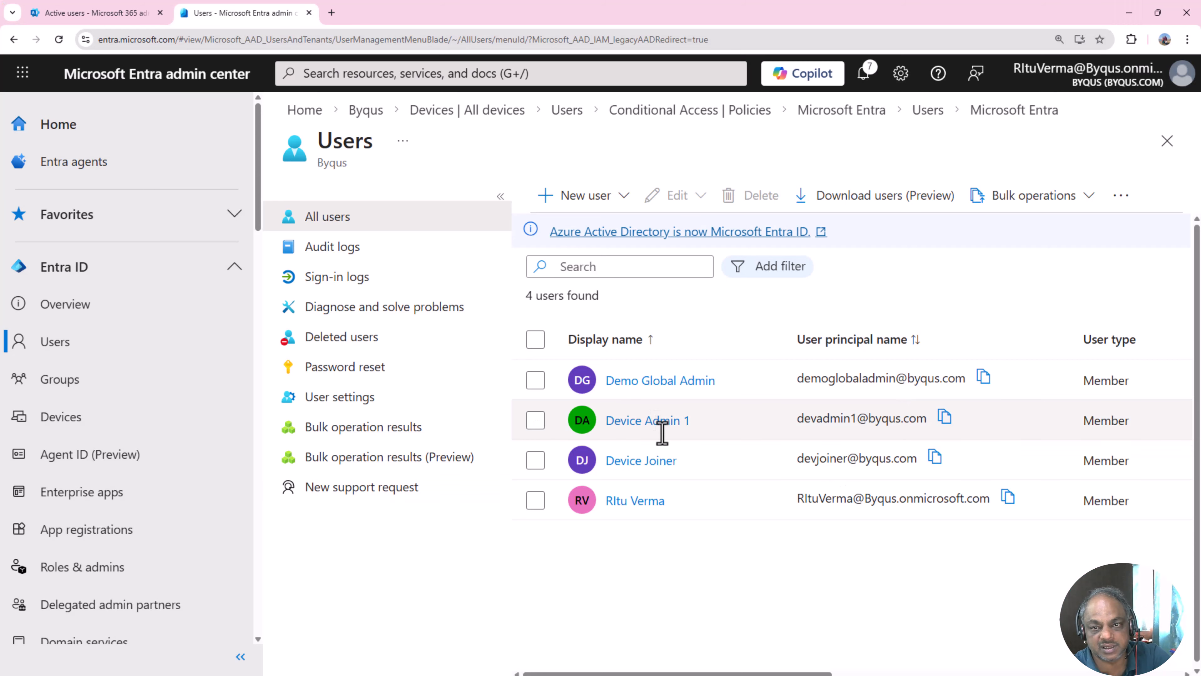
- In Device Admin 1's assigned roles, add the Microsoft Entra Joined Device Local Administrator role
left_click(654, 436)
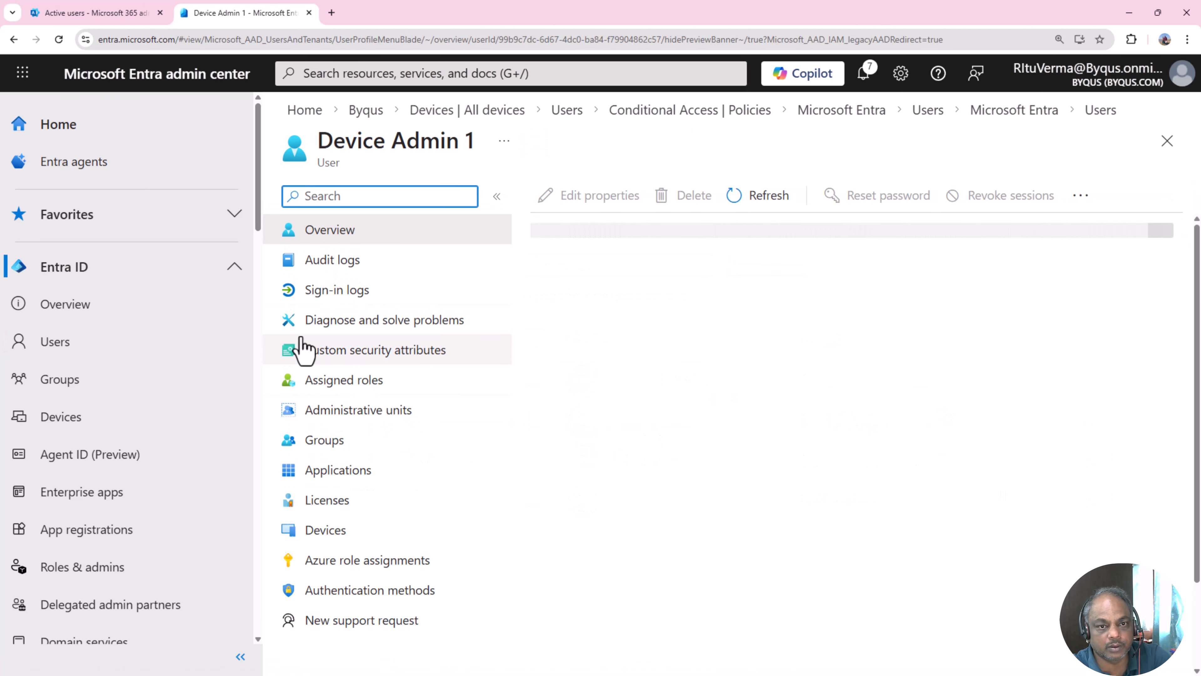
left_click(368, 391)
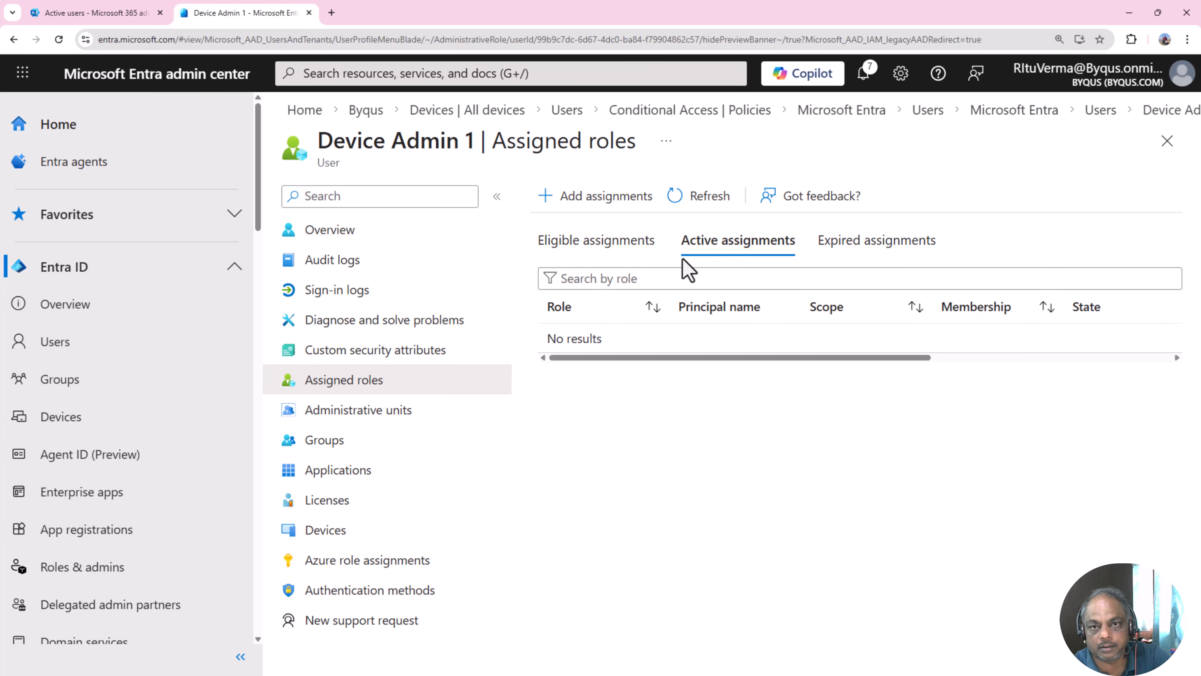
left_click(619, 200)
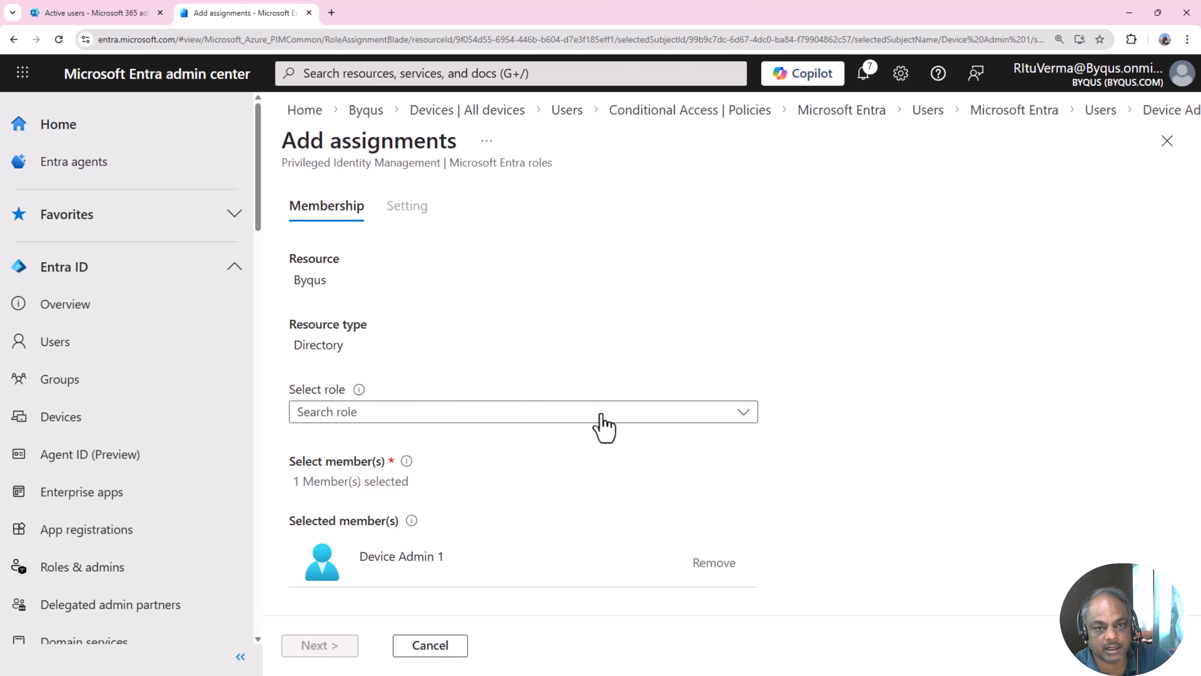
left_click(602, 417)
type("device")
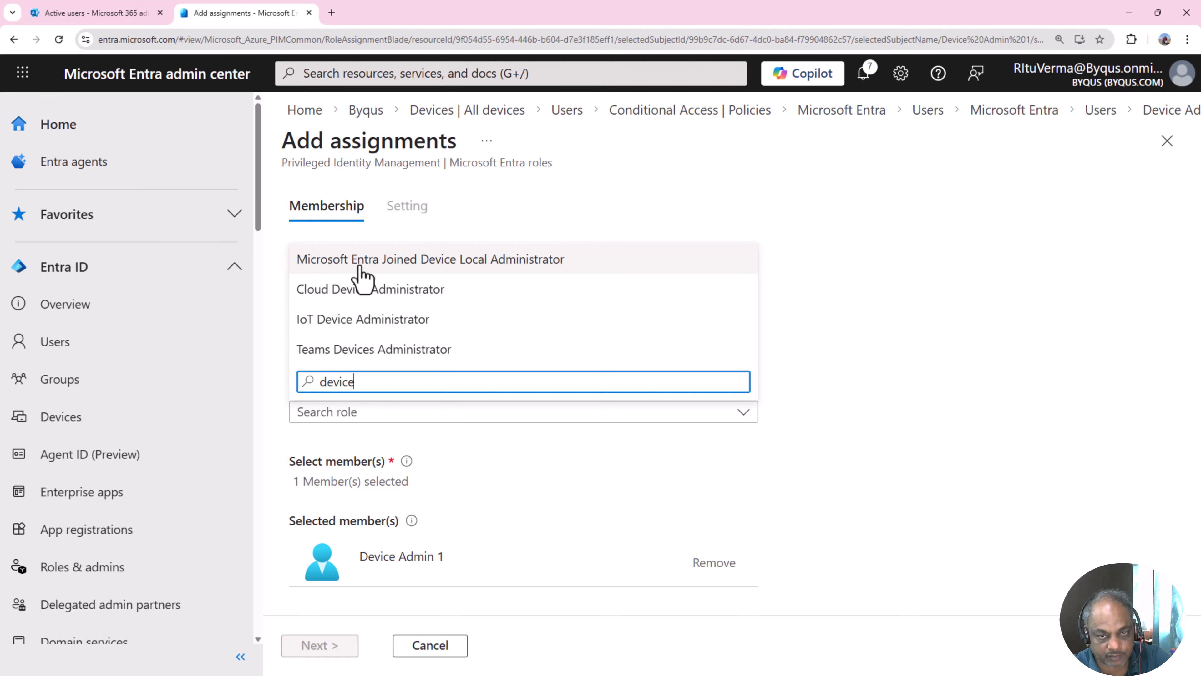
left_click(374, 268)
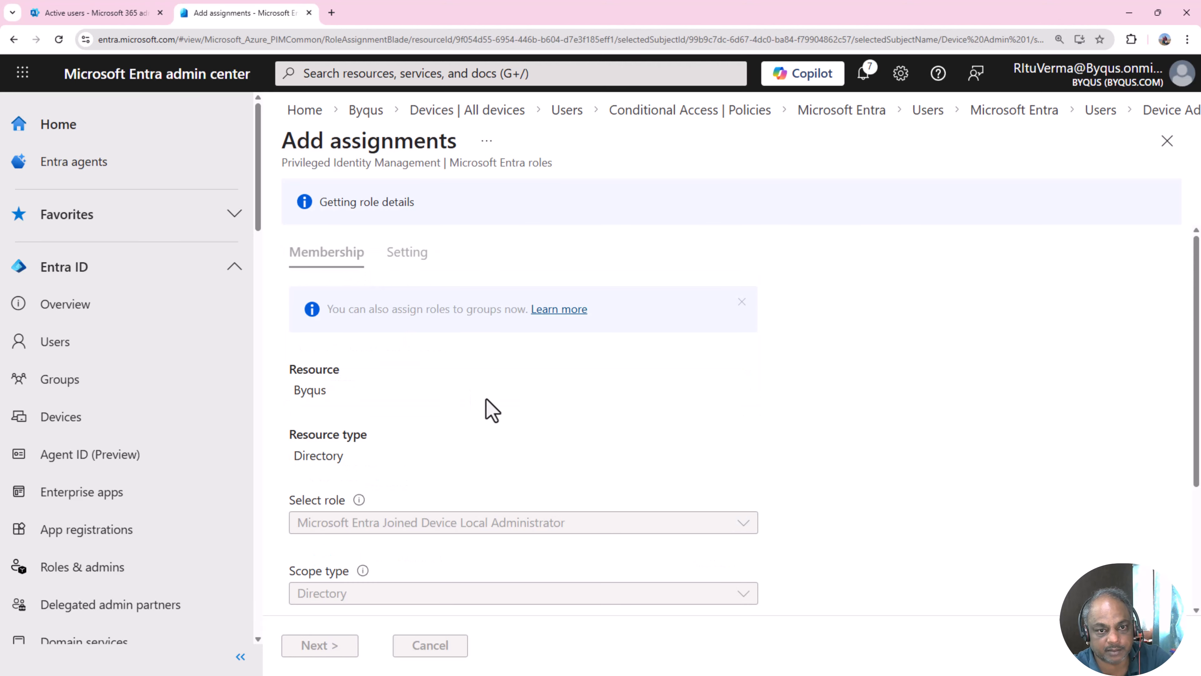
scroll(486, 399, "down", 3)
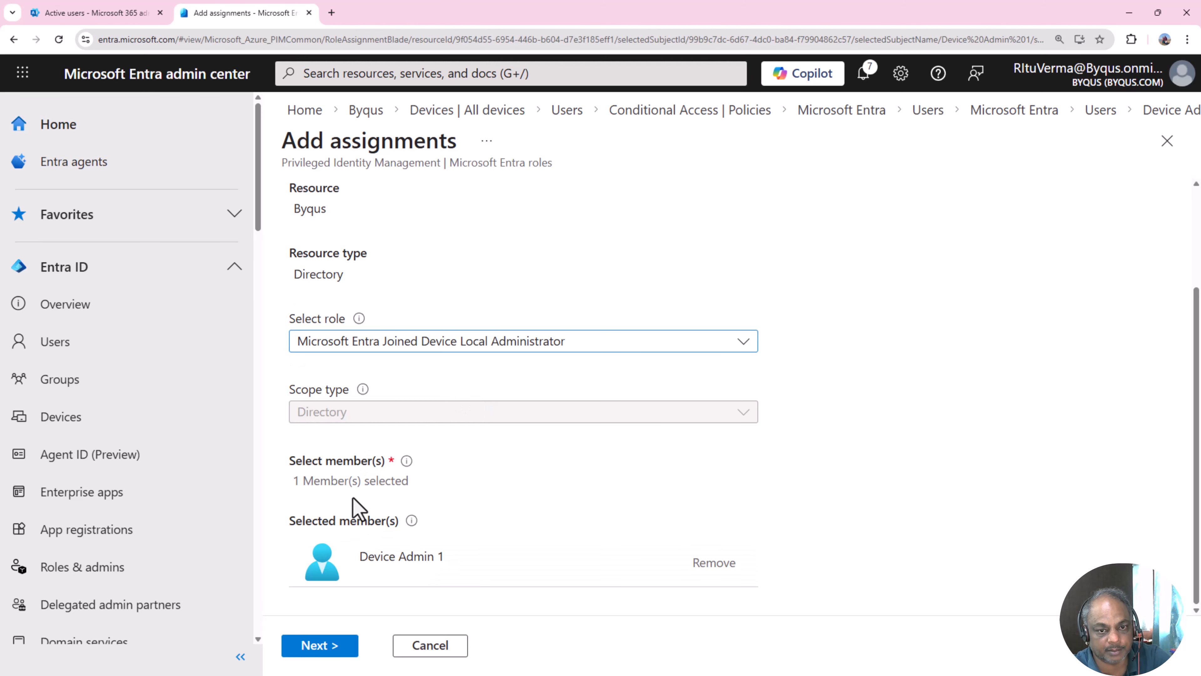
double_click(410, 557)
triple_click(411, 558)
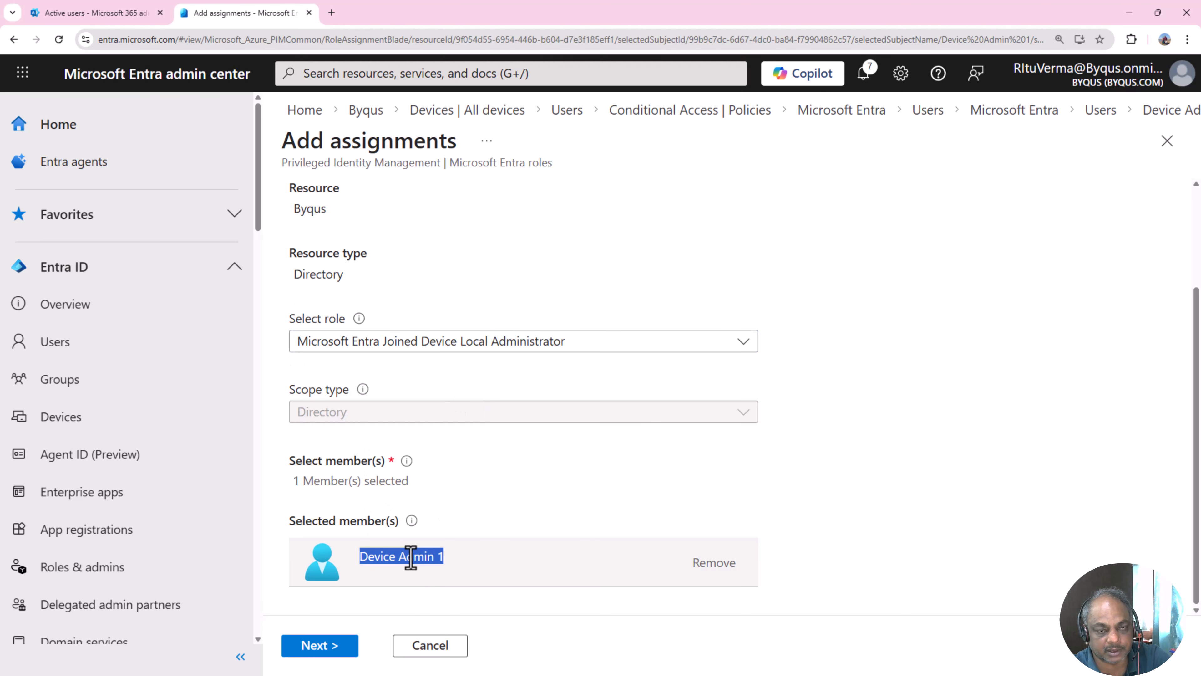
left_click(520, 502)
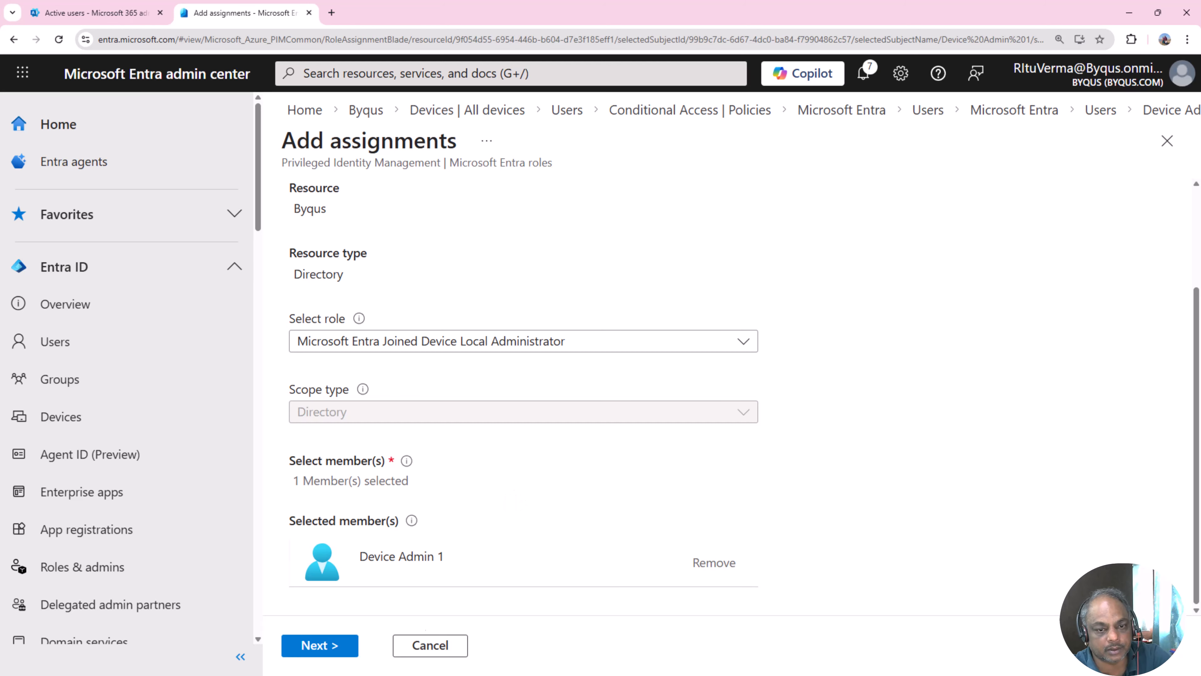
left_click(312, 647)
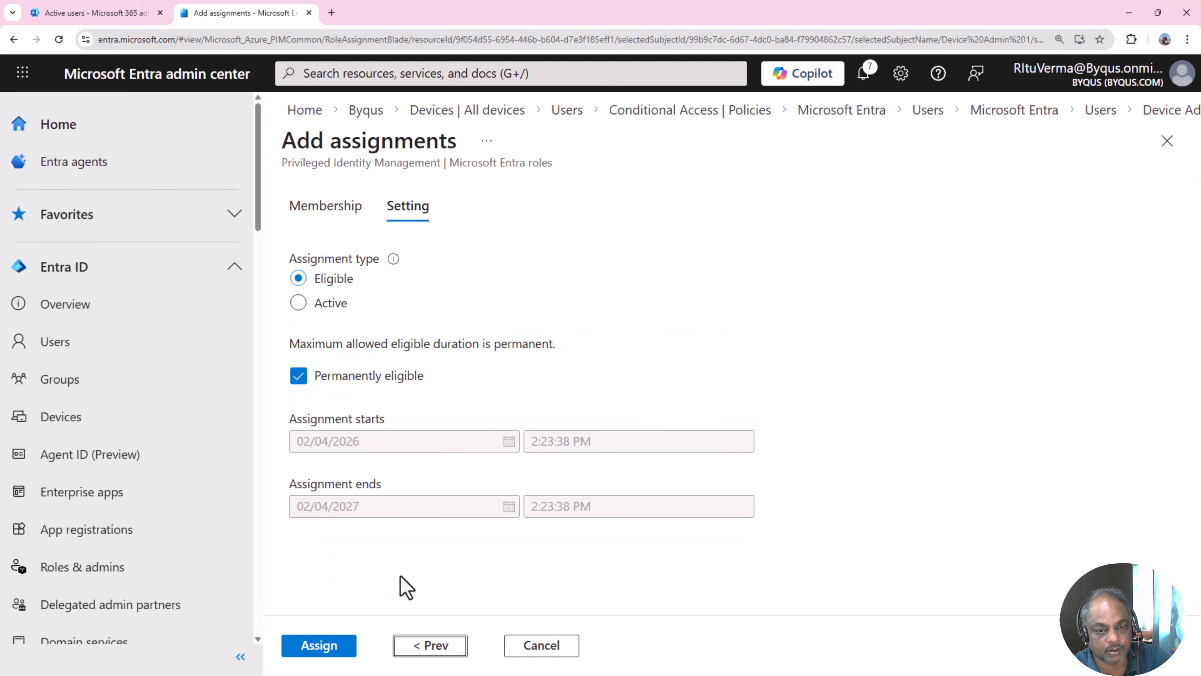
- Make the assignment Active, enter an Entra joined device admin justification, and assign it
left_click(299, 305)
scroll(434, 502, "down", 3)
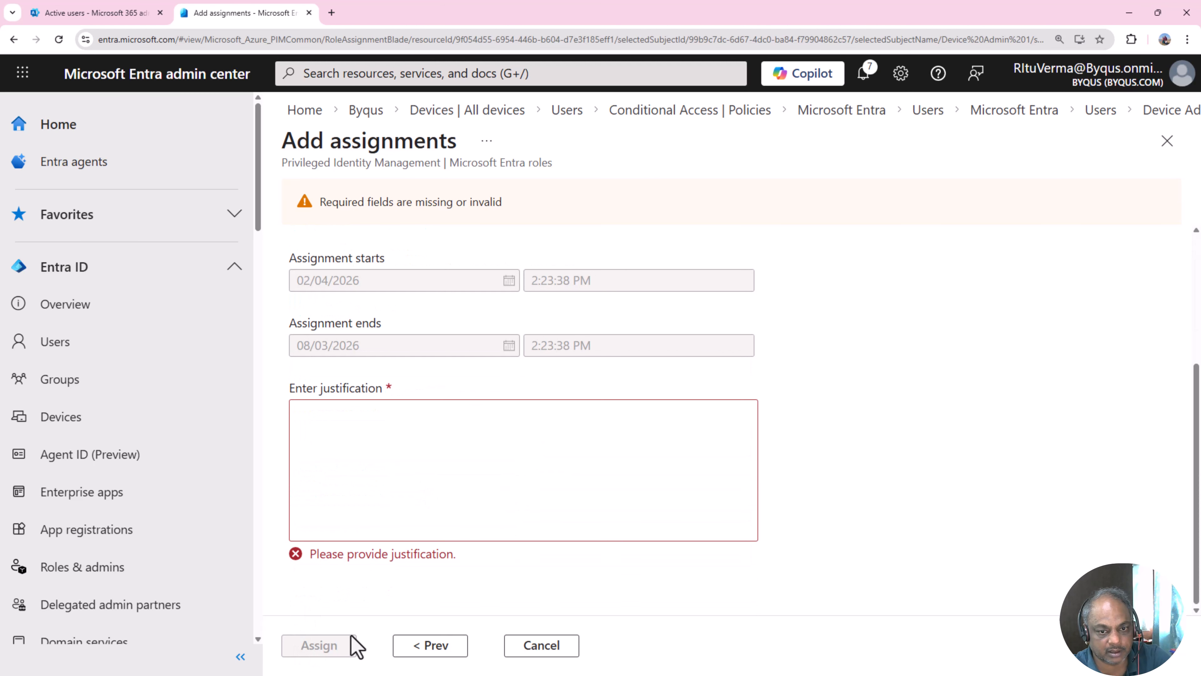
left_click(391, 449)
type("This i")
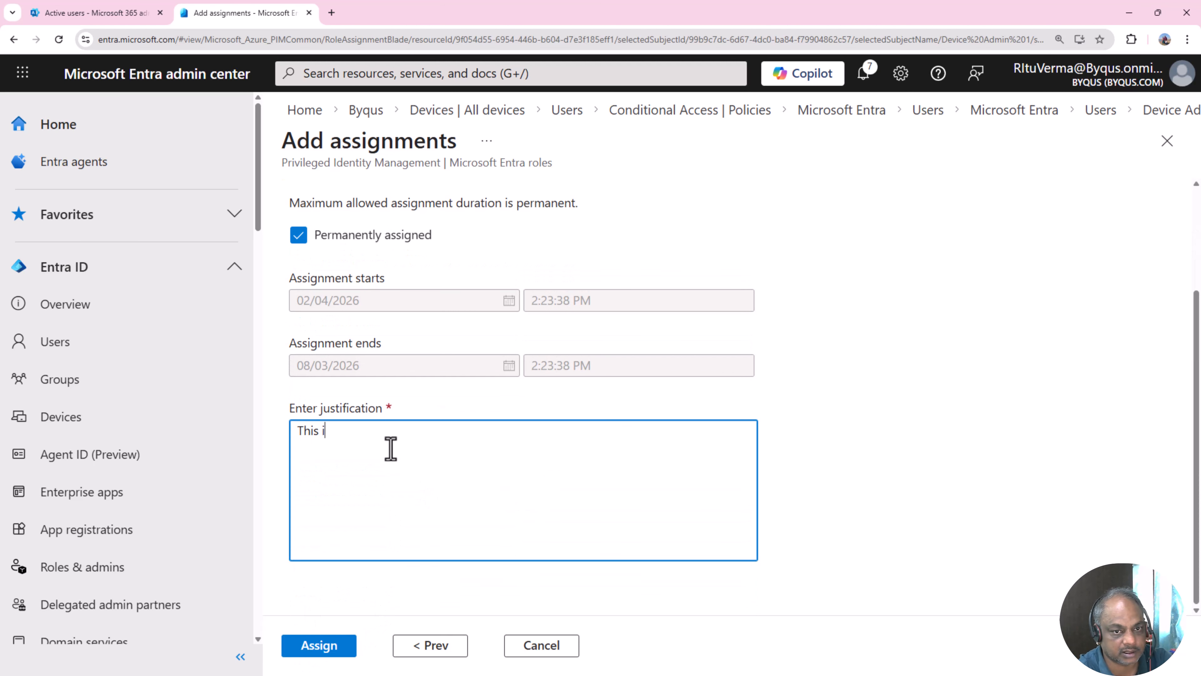
type("s a device a")
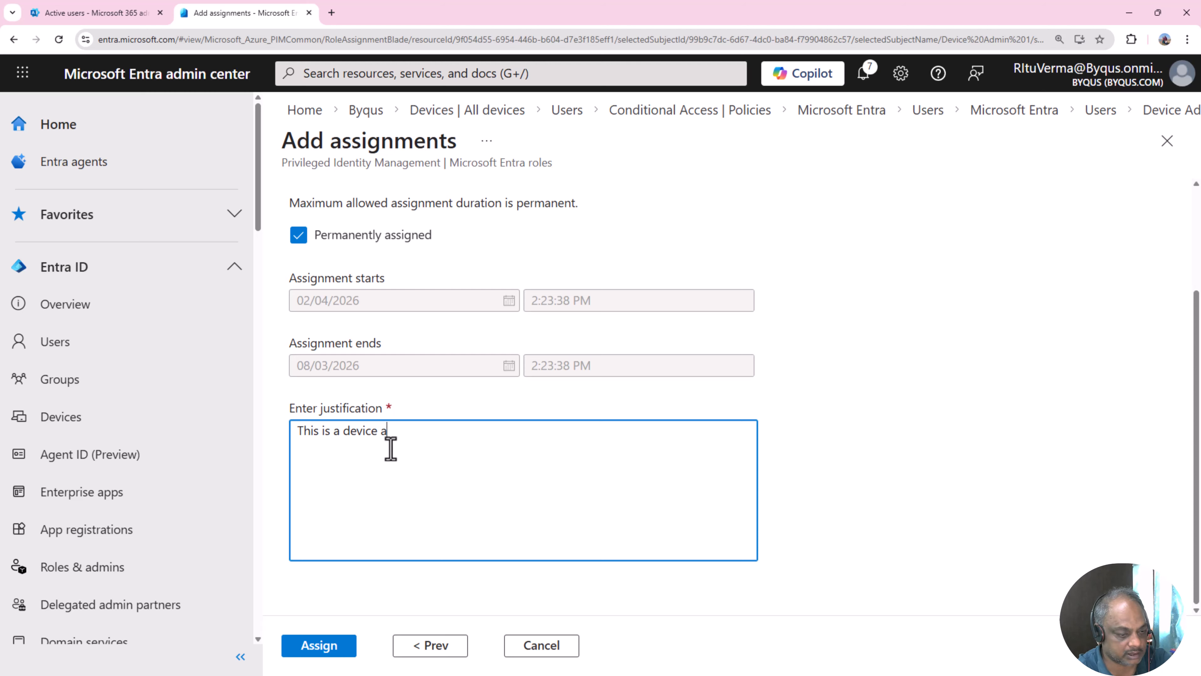
type("dminis")
type("tratiop")
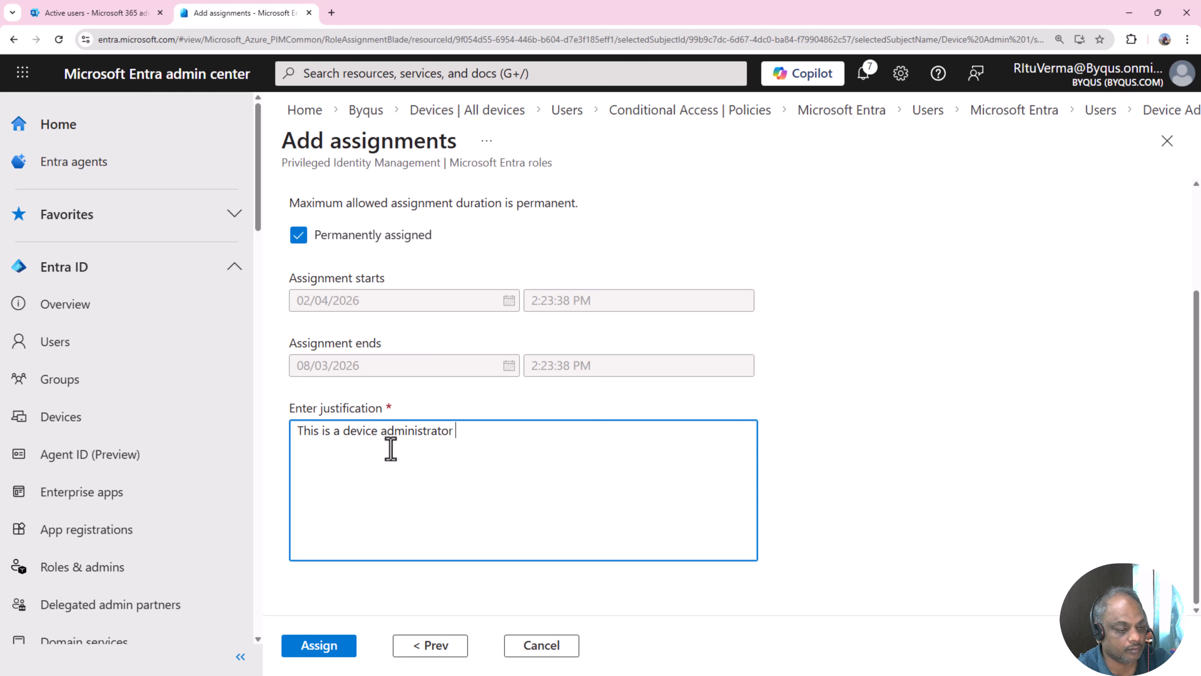
type("for the tenant")
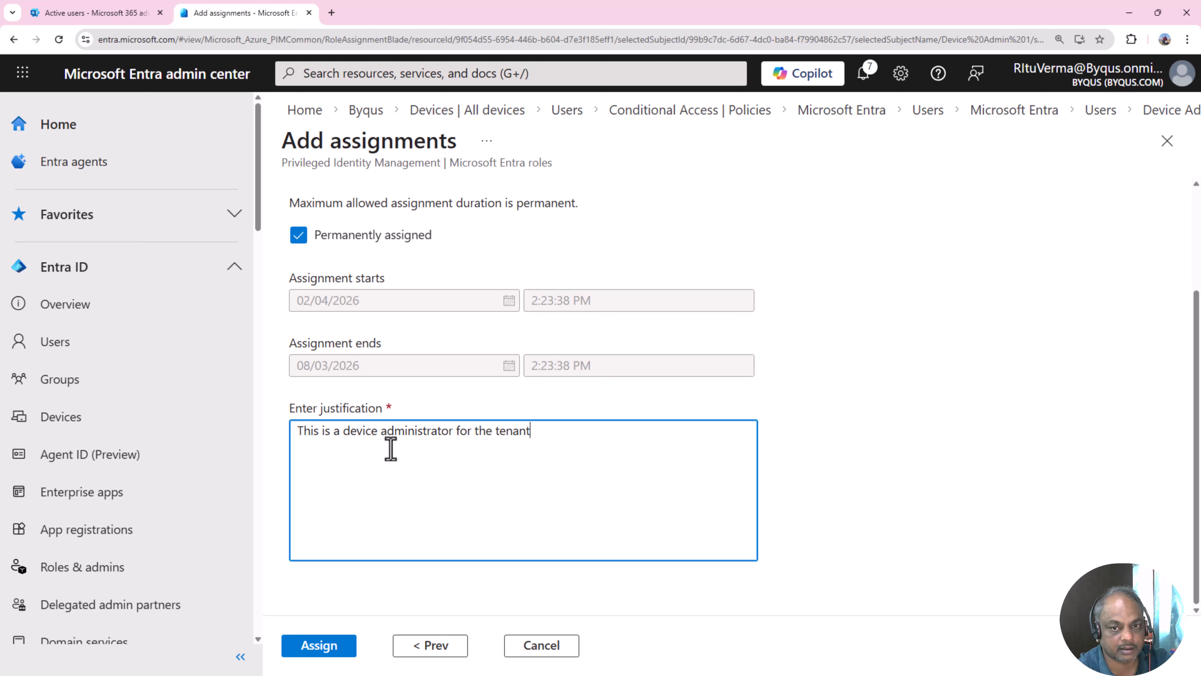
type("for en")
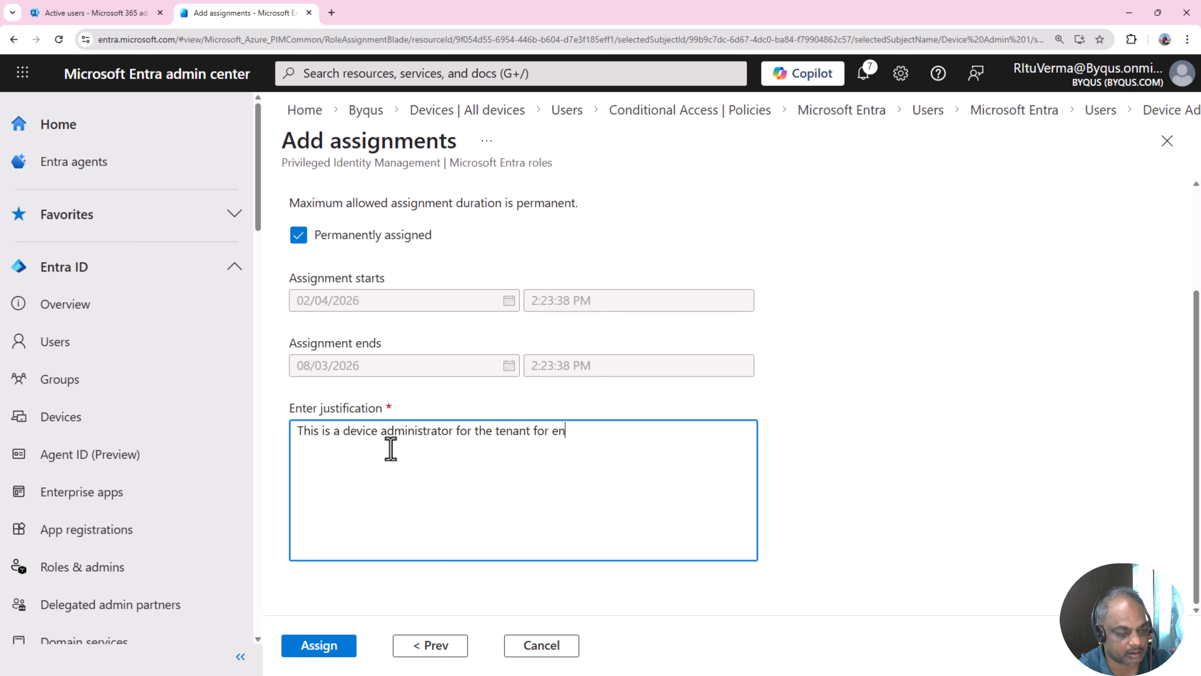
type("tra joined devices")
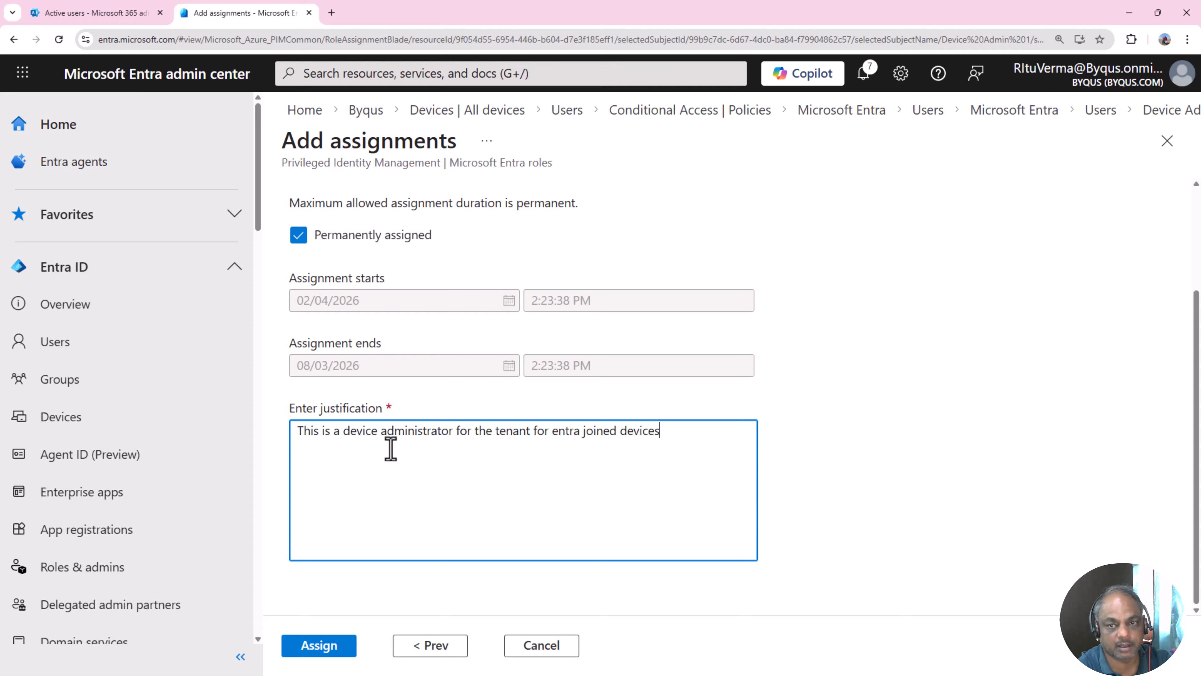
left_click(319, 648)
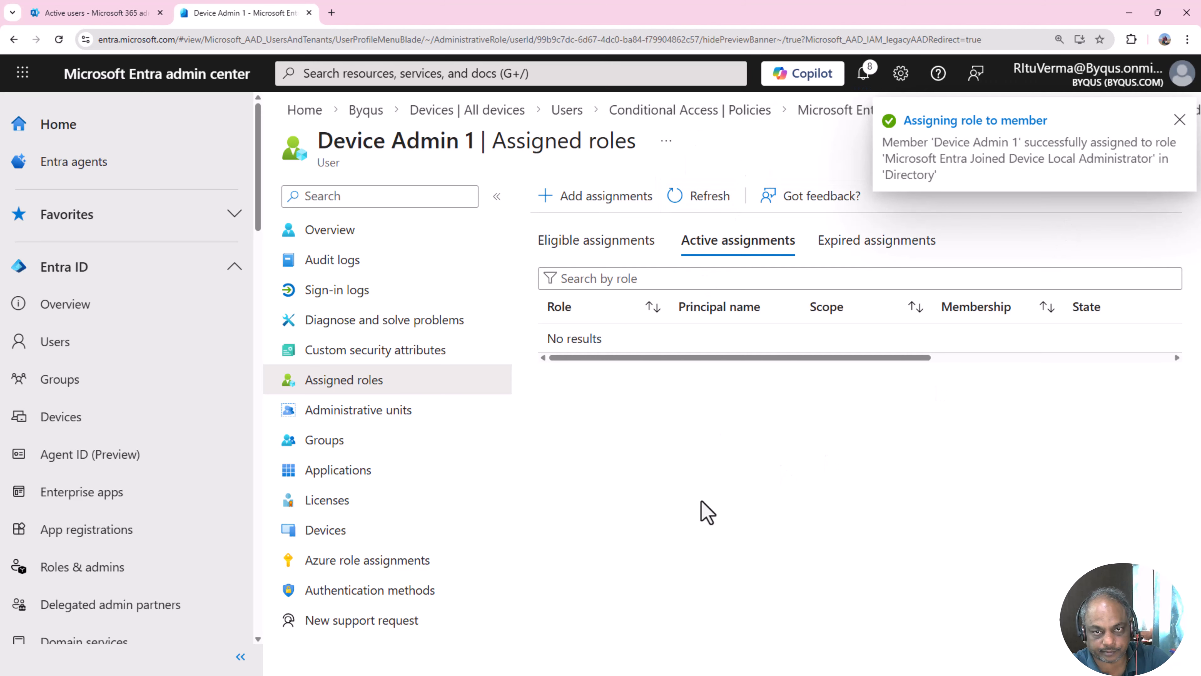
- Dismiss the notification, refresh Active assignments, and check the new role row's Directory scope
left_click(1179, 121)
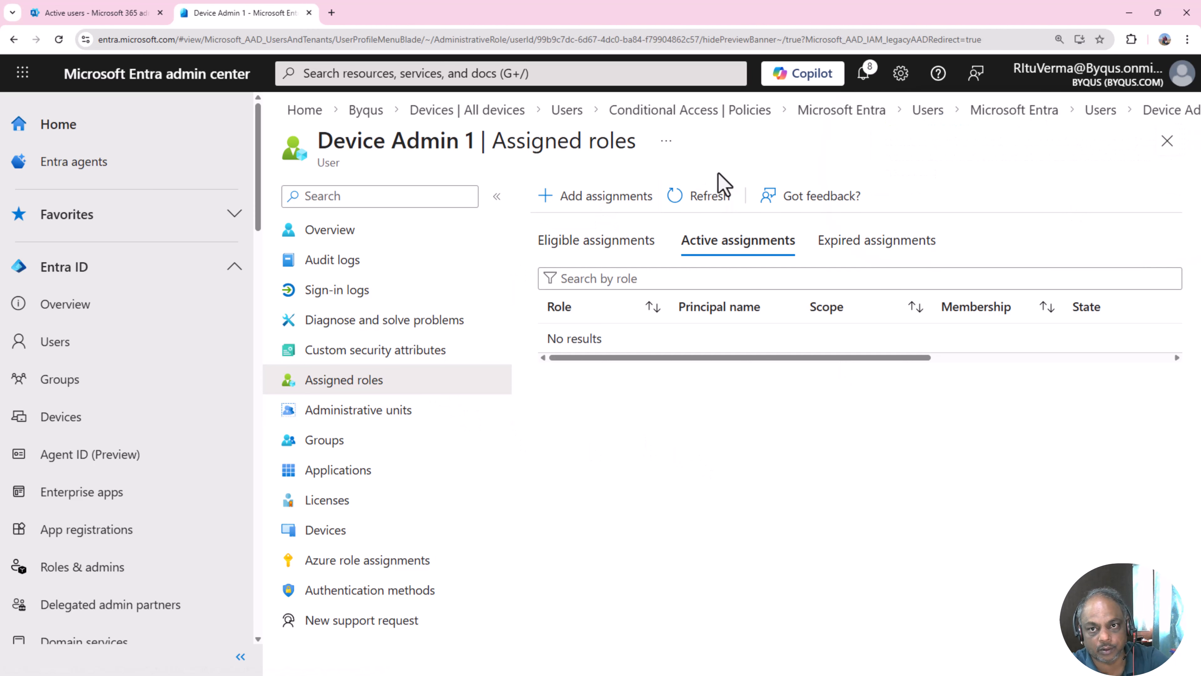
left_click(707, 197)
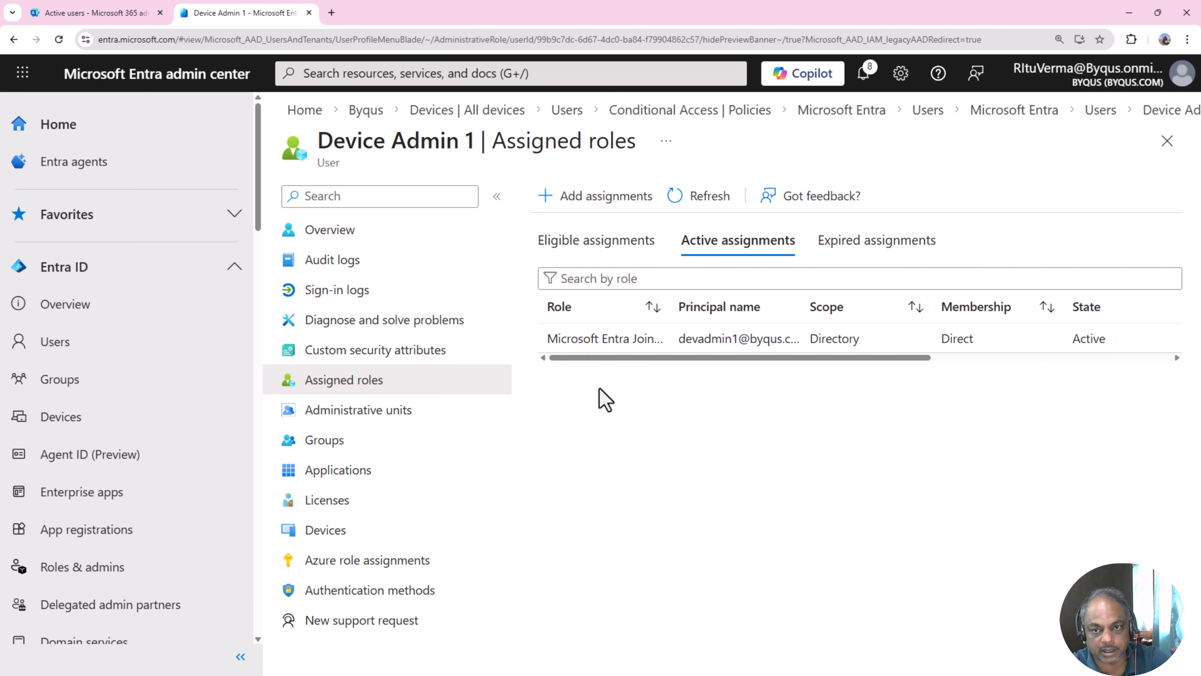
left_click_drag(597, 340, 1007, 355)
left_click(871, 463)
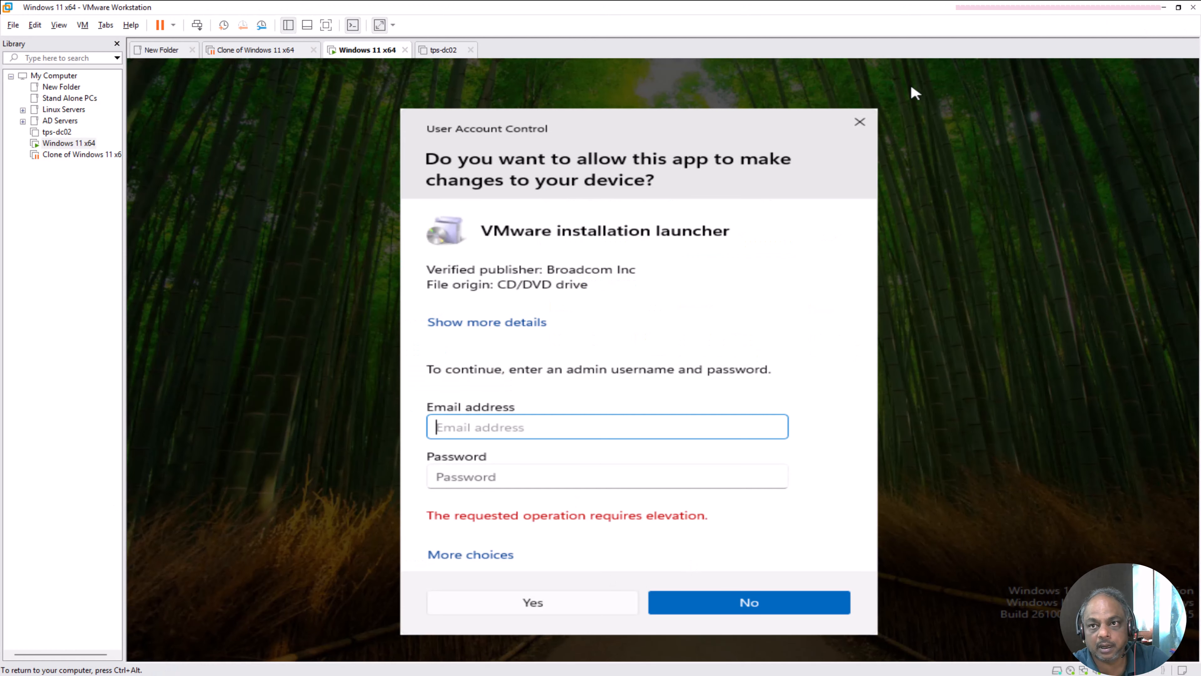
- Dismiss the failed elevation prompt and restart the Windows 11 guest via Restart Guest
left_click(859, 122)
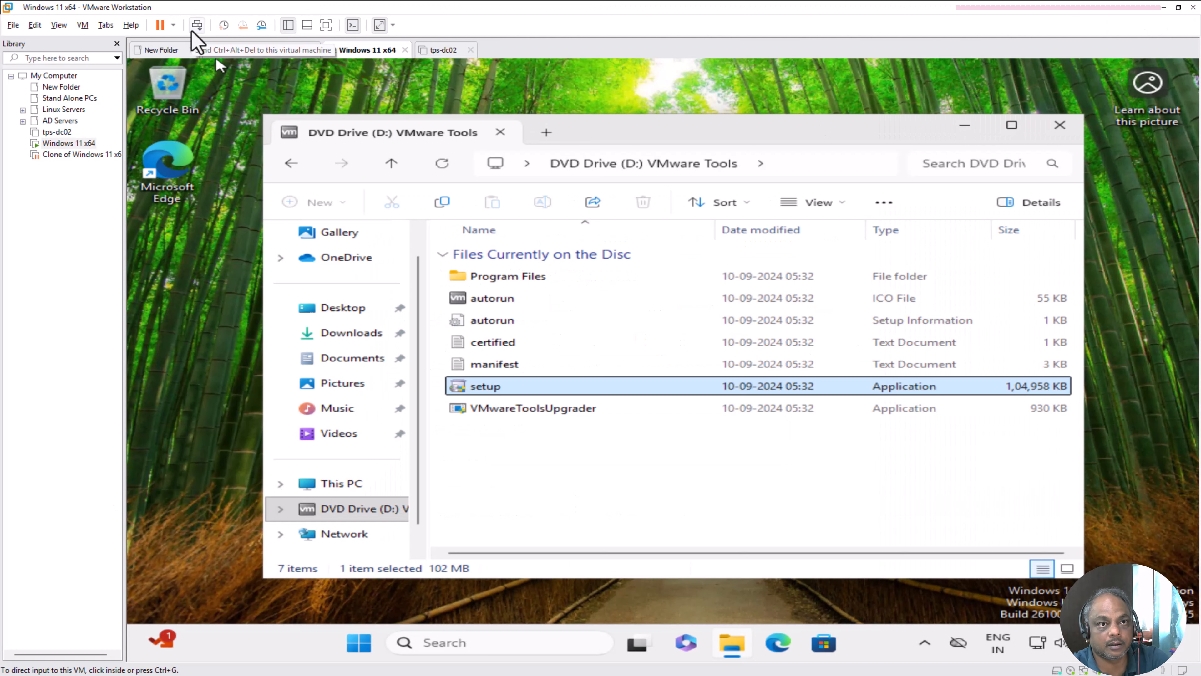
left_click(195, 29)
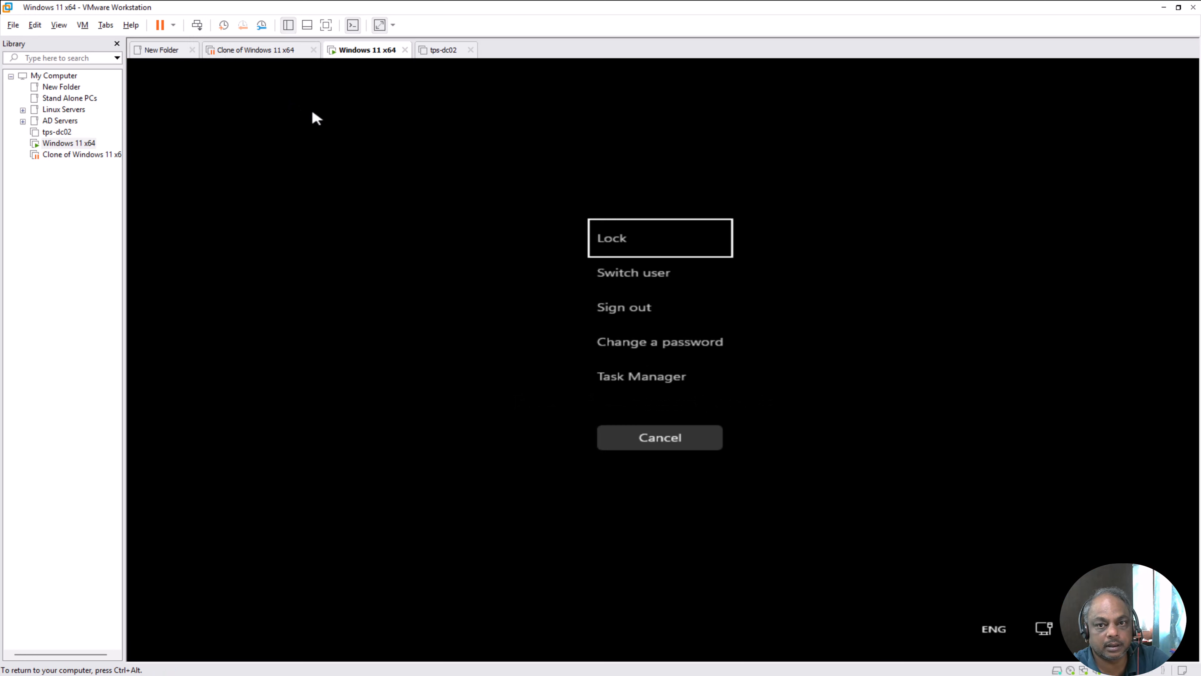
left_click(174, 25)
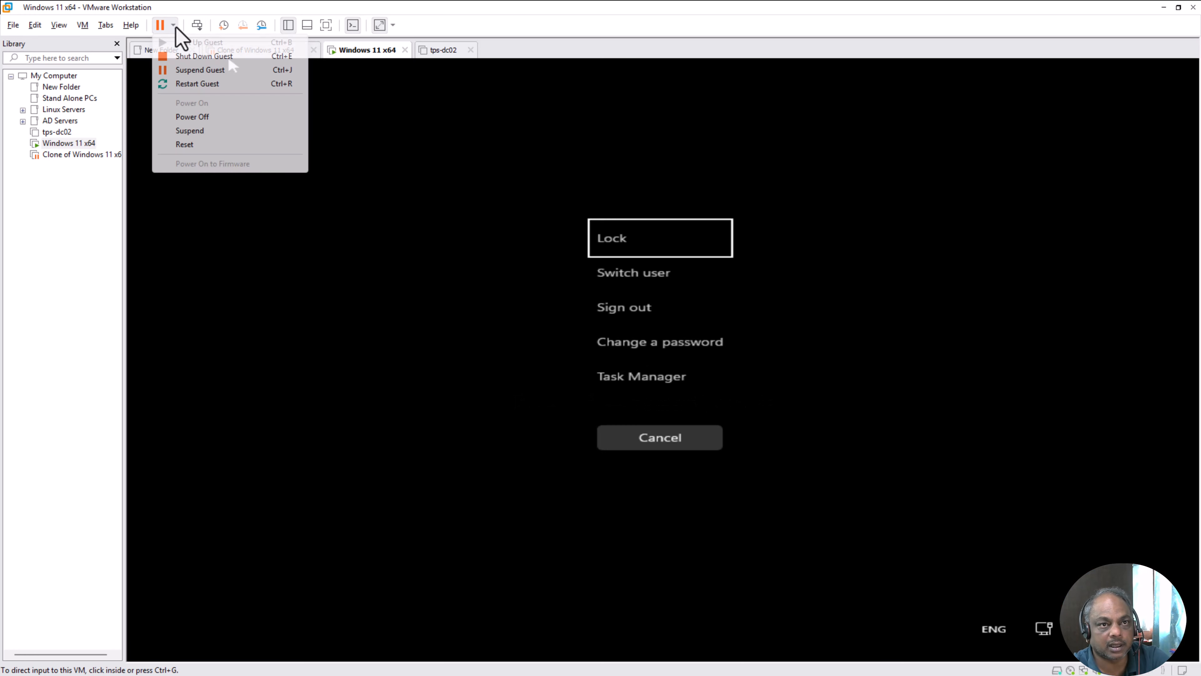
left_click(198, 84)
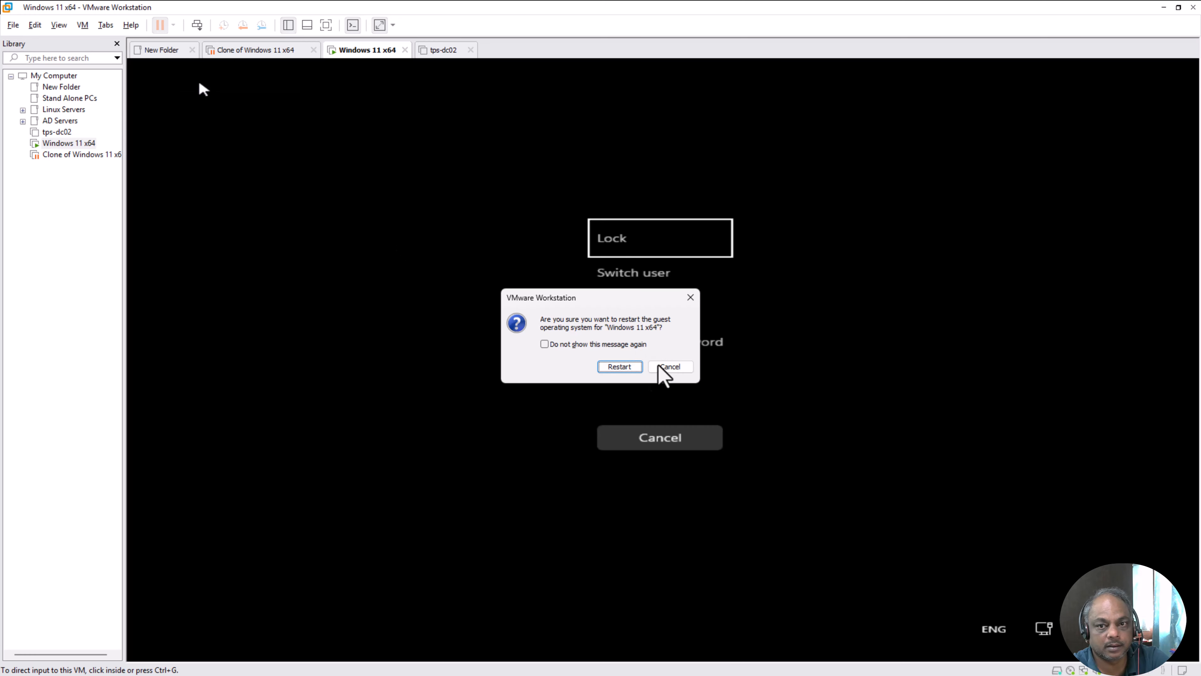
left_click(617, 366)
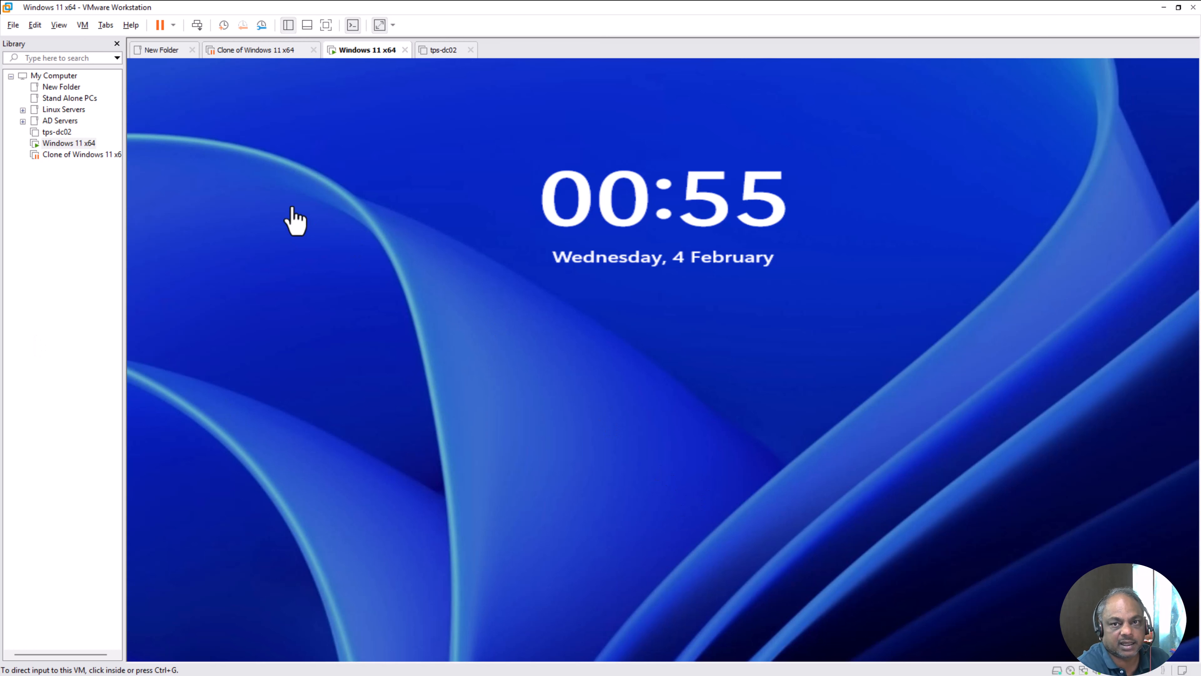
- Sign the guest in as Device Joiner with its password, then return to the Entra admin center
left_click(196, 29)
left_click(665, 407)
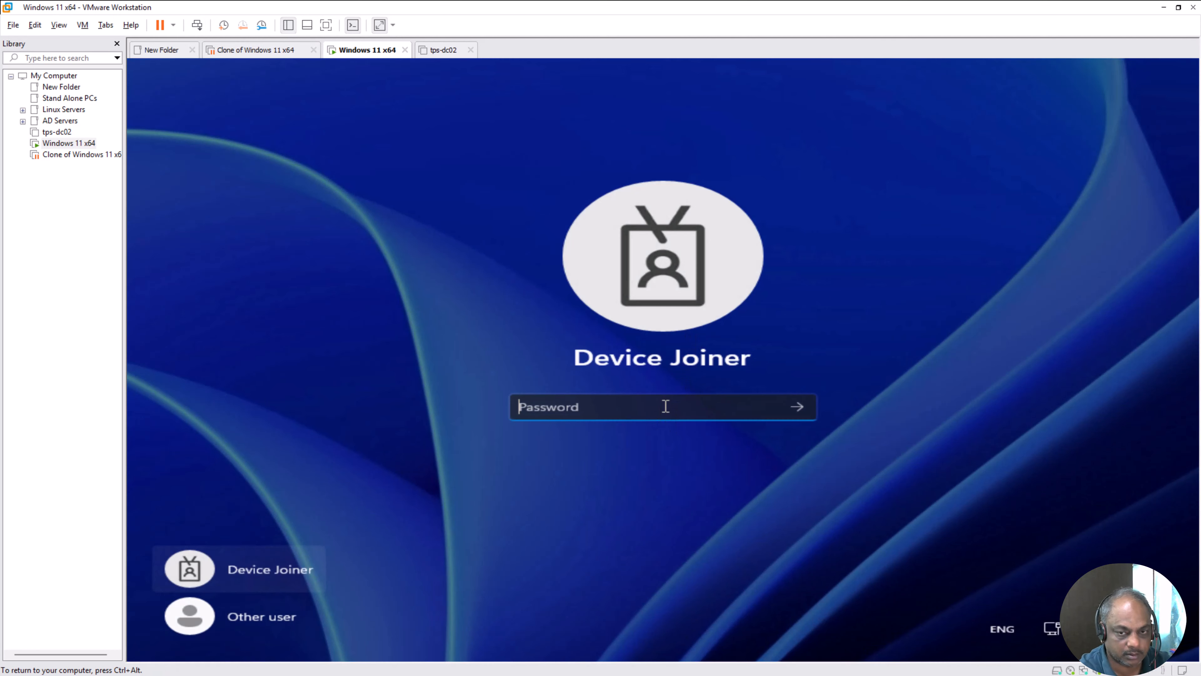
type("•••••••••••")
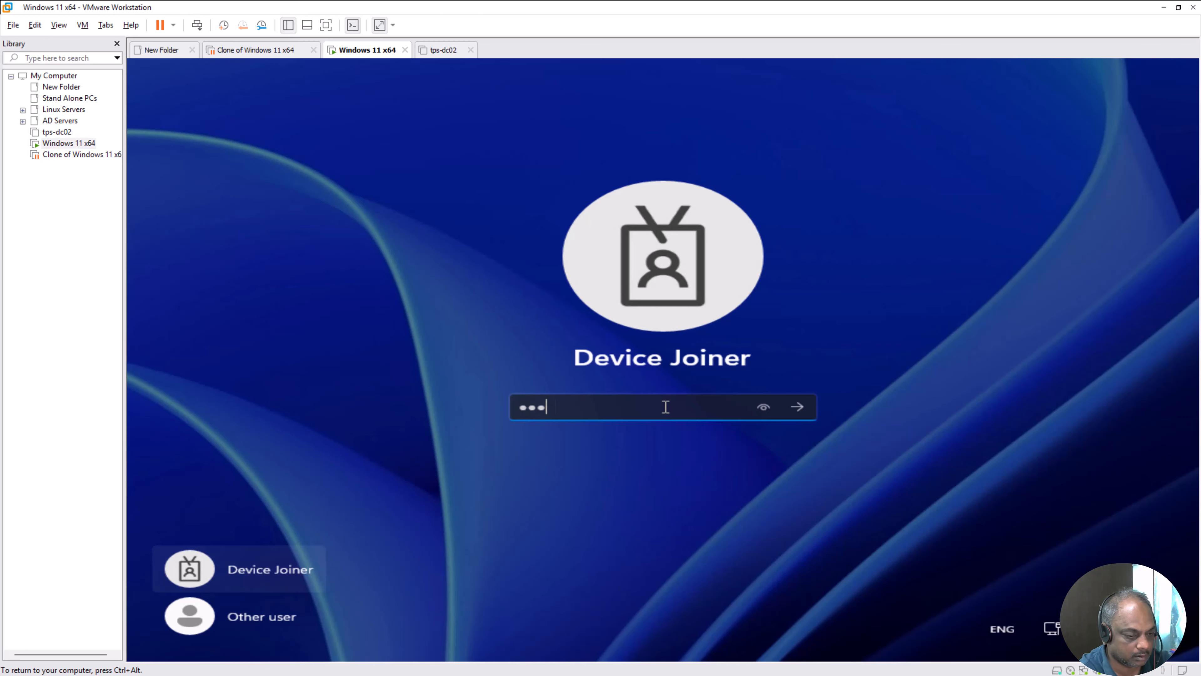
type("••")
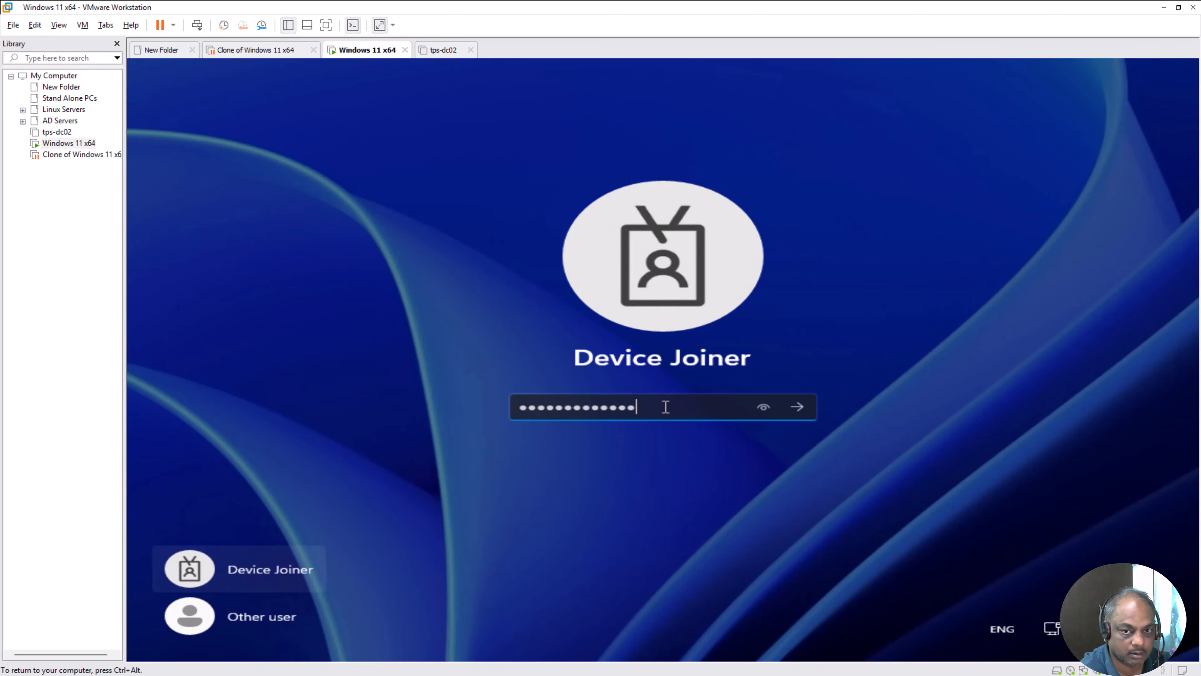
key("Return")
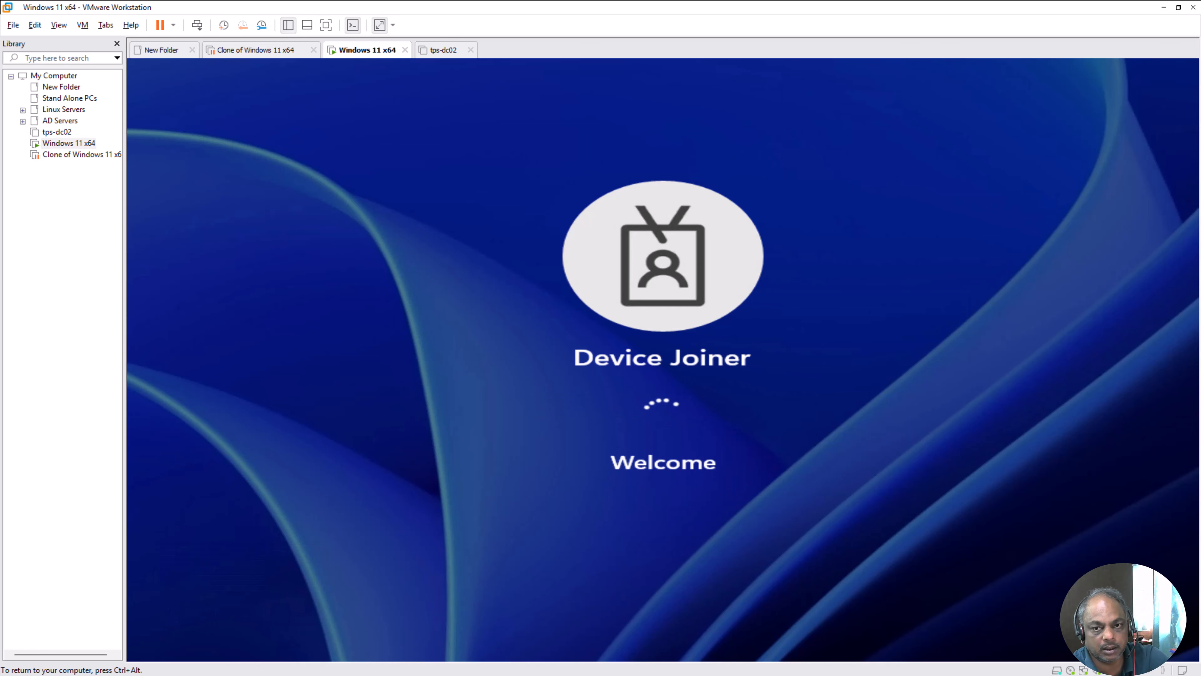
key("ctrl+alt")
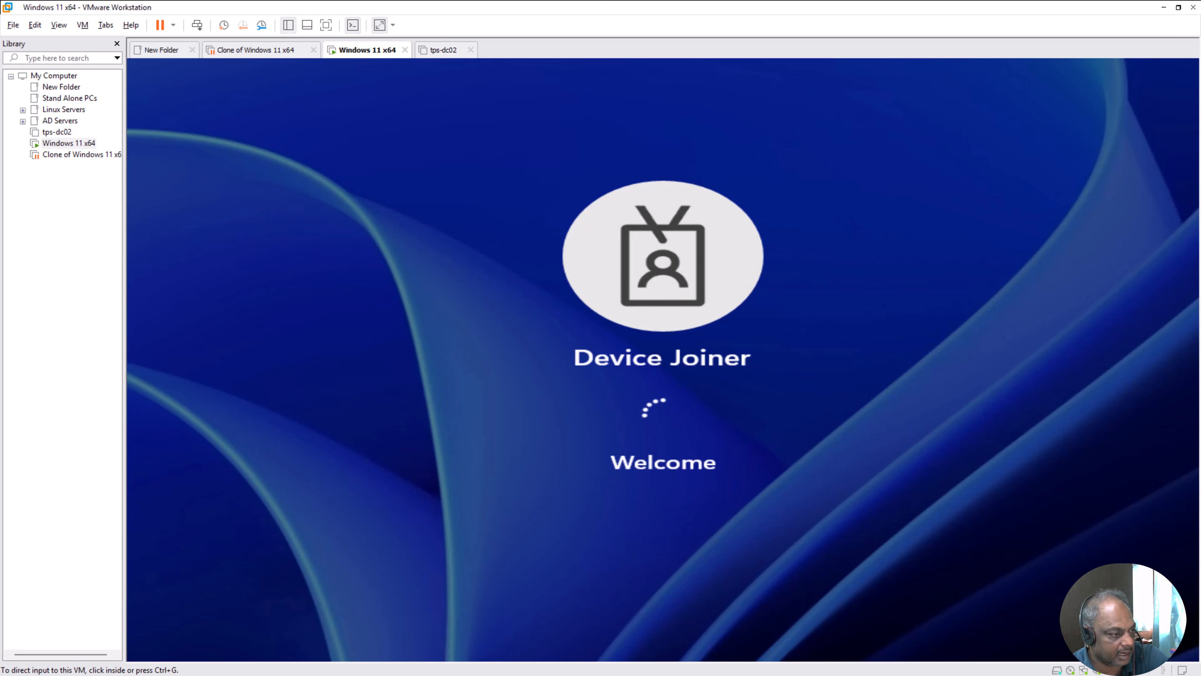
key("alt+Tab")
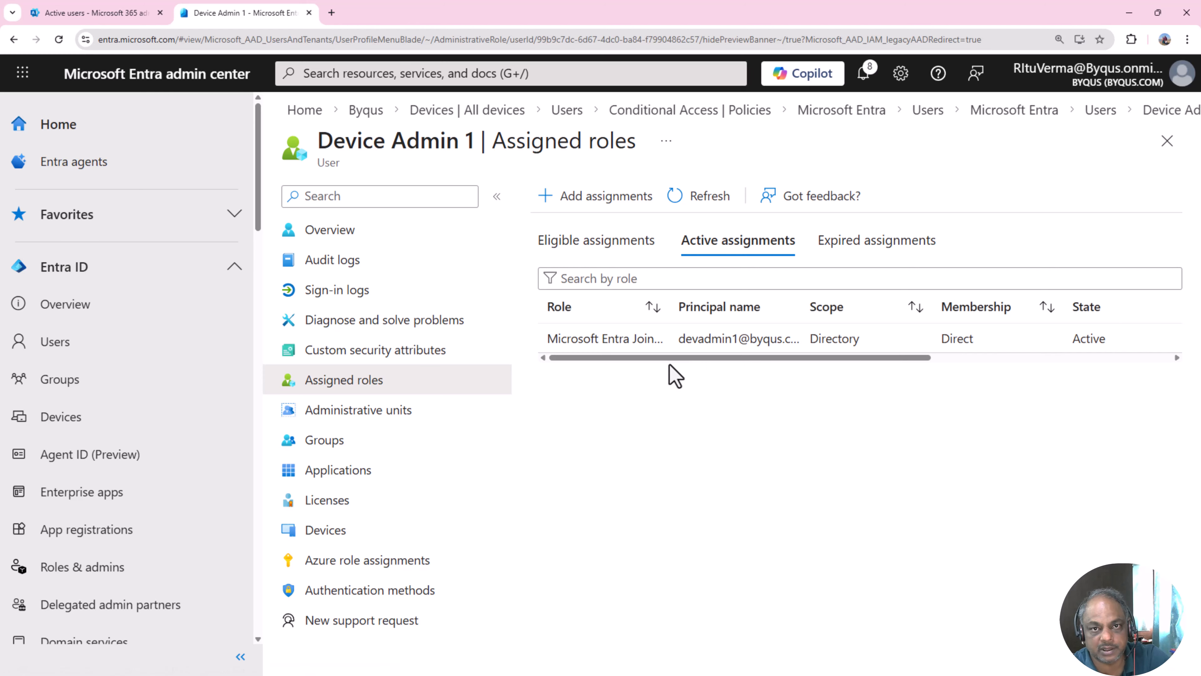
- Widen the Principal name column, highlight Device Admin 1's principal name, and minimize the browser
left_click_drag(800, 308, 890, 314)
left_click_drag(679, 339, 826, 335)
left_click(1129, 13)
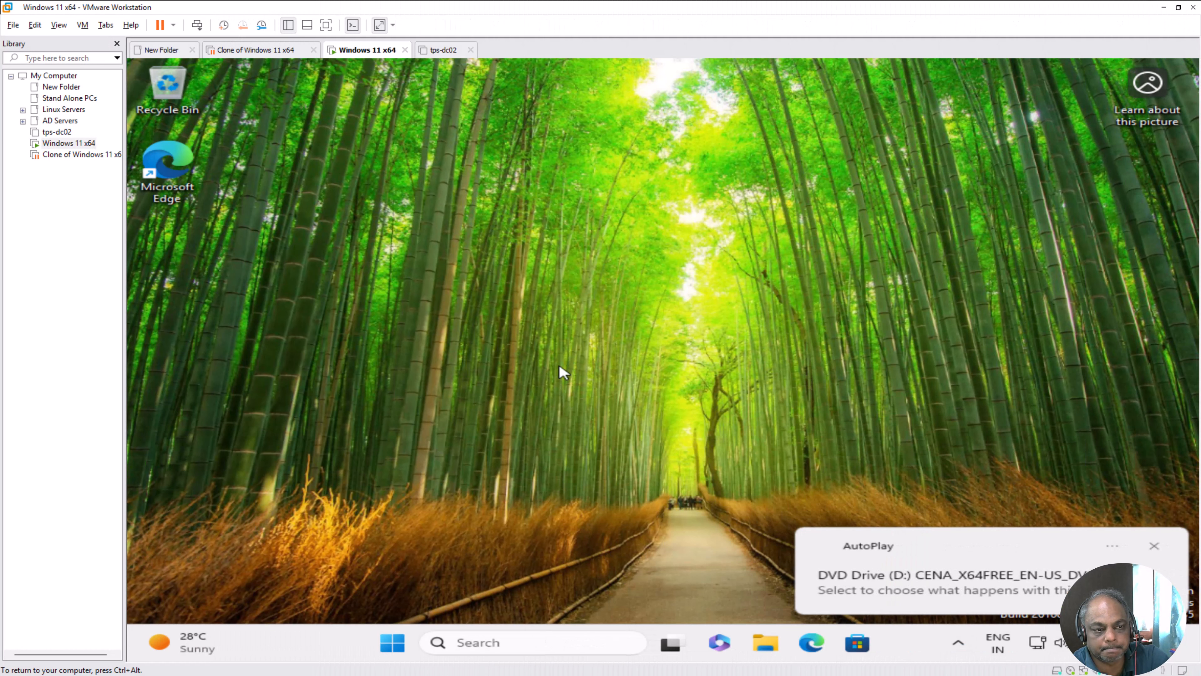
- Run setup.exe from the guest's DVD and approve UAC with Device Admin 1's e-mail and password
left_click(967, 604)
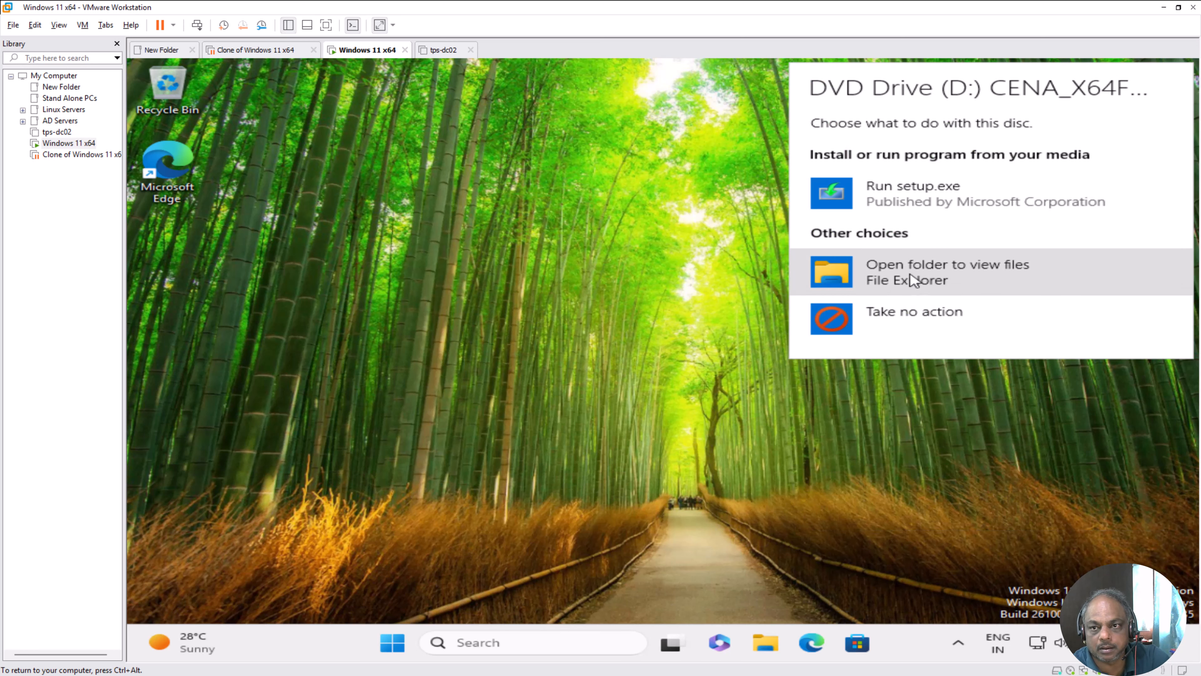
left_click(881, 194)
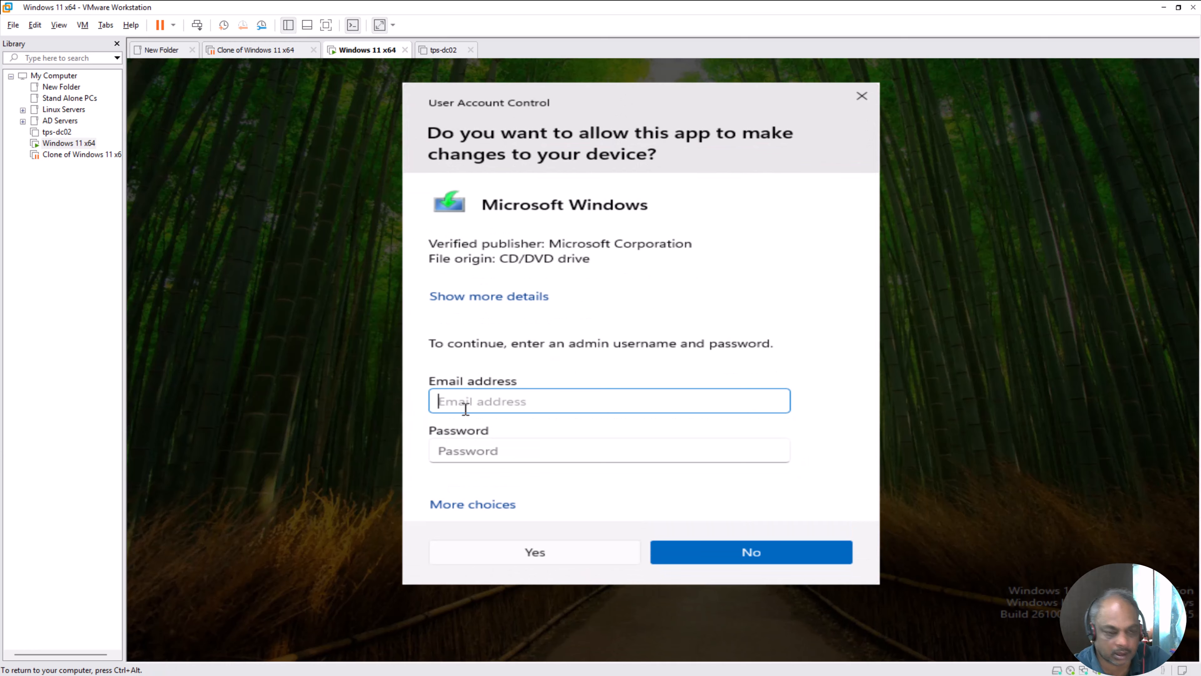
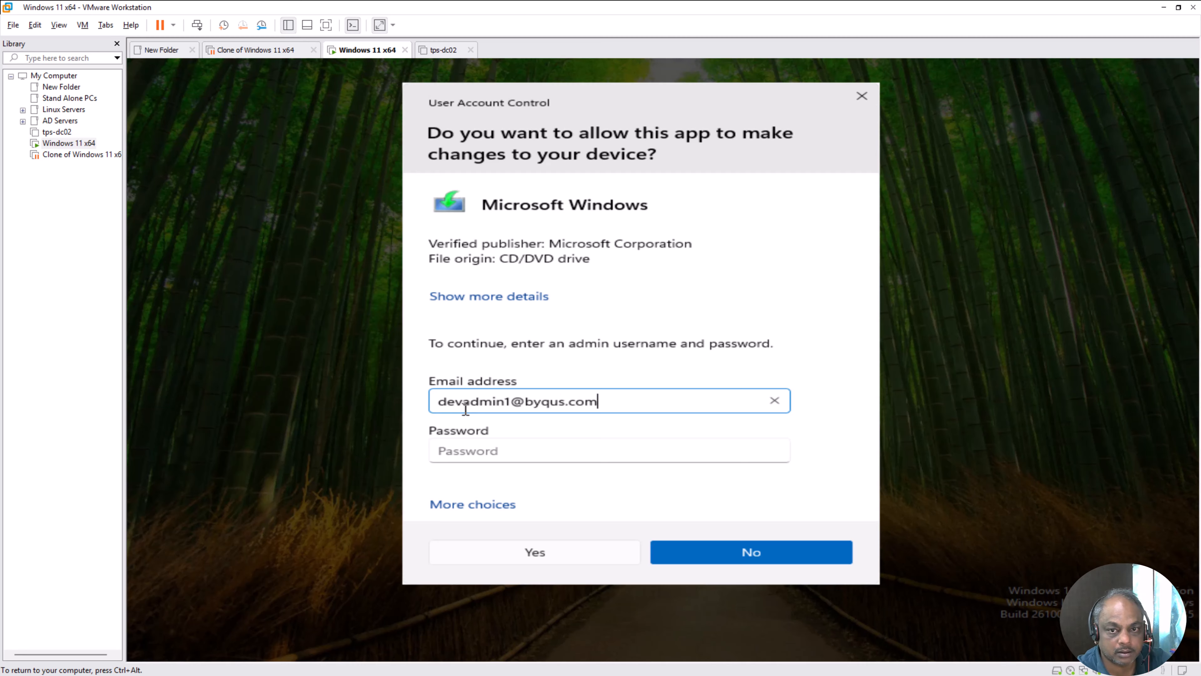
key("Tab")
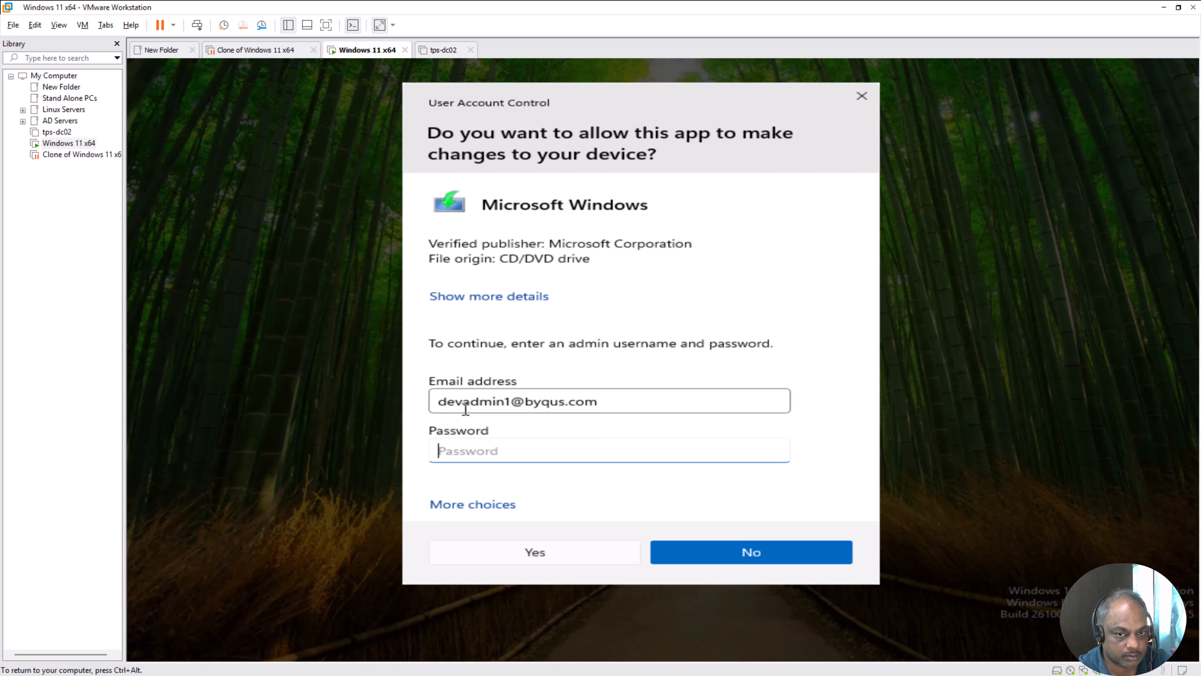
type("P")
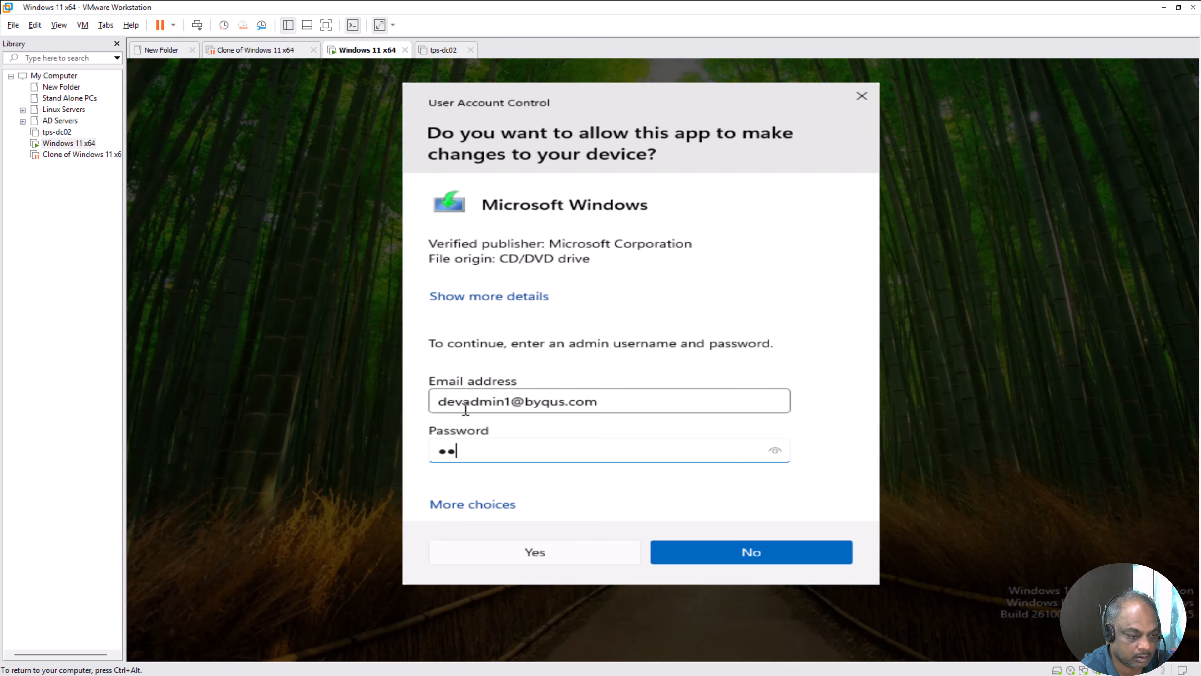
type("•••••")
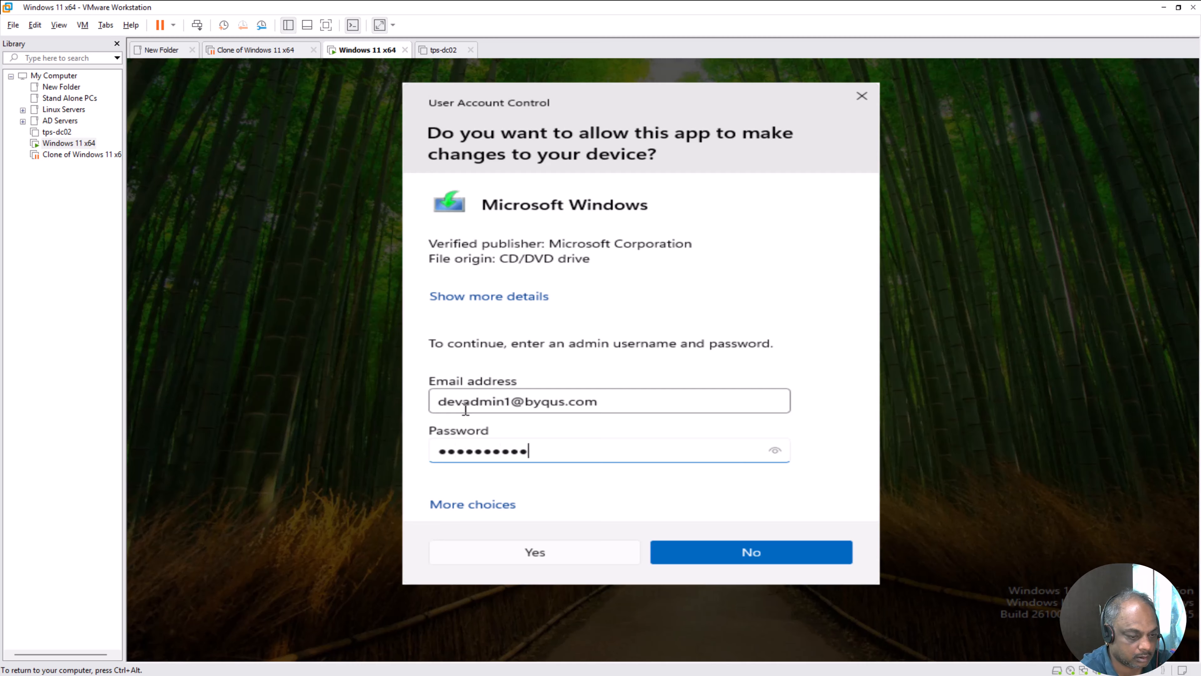
type("•••")
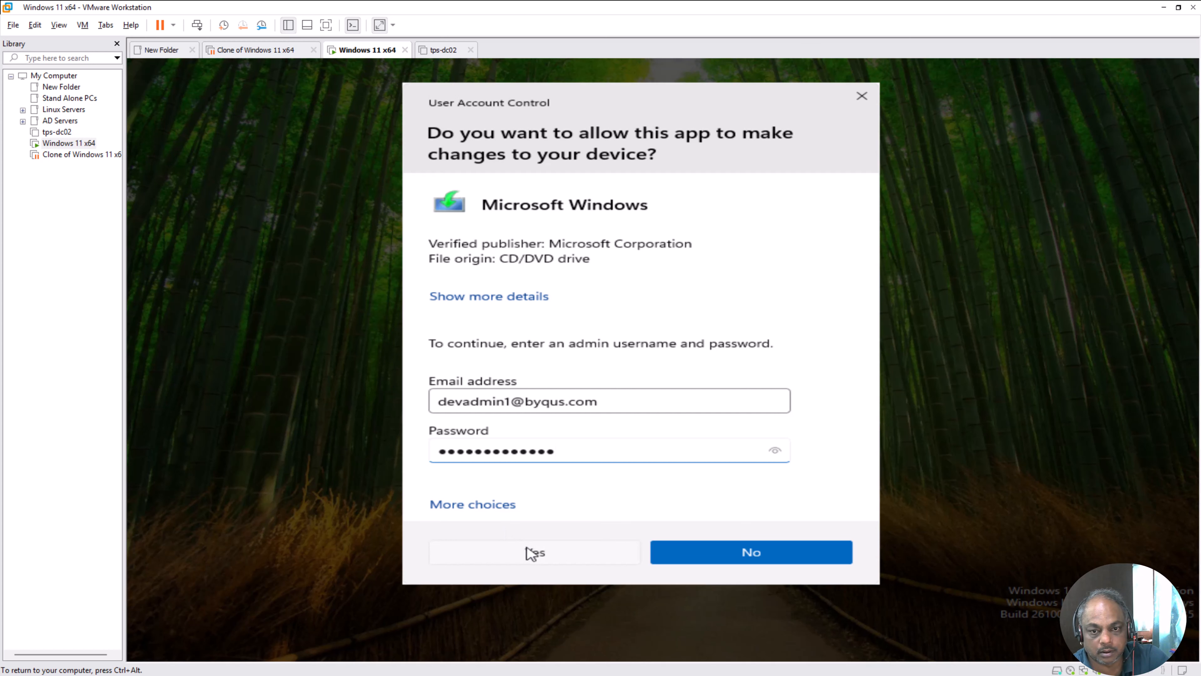
left_click(535, 553)
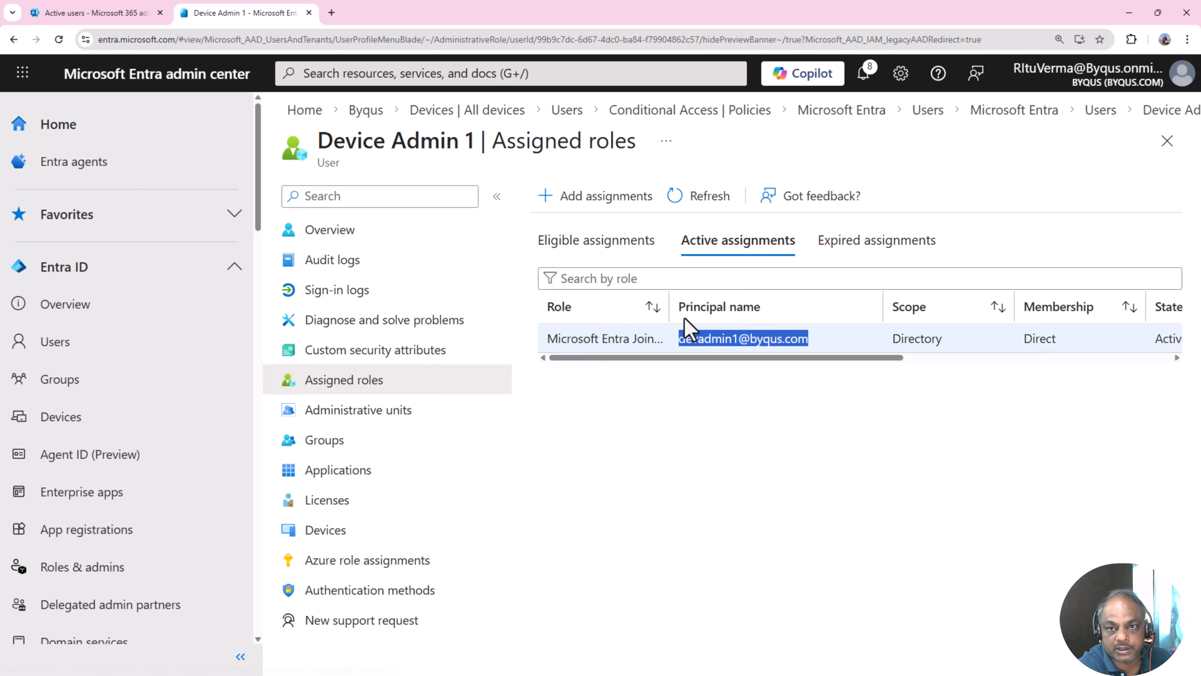
- Widen the Role column until 'Microsoft Entra Joined Device Local Administrator' shows in full, and highlight it
left_click(662, 307)
left_click_drag(804, 321, 803, 326)
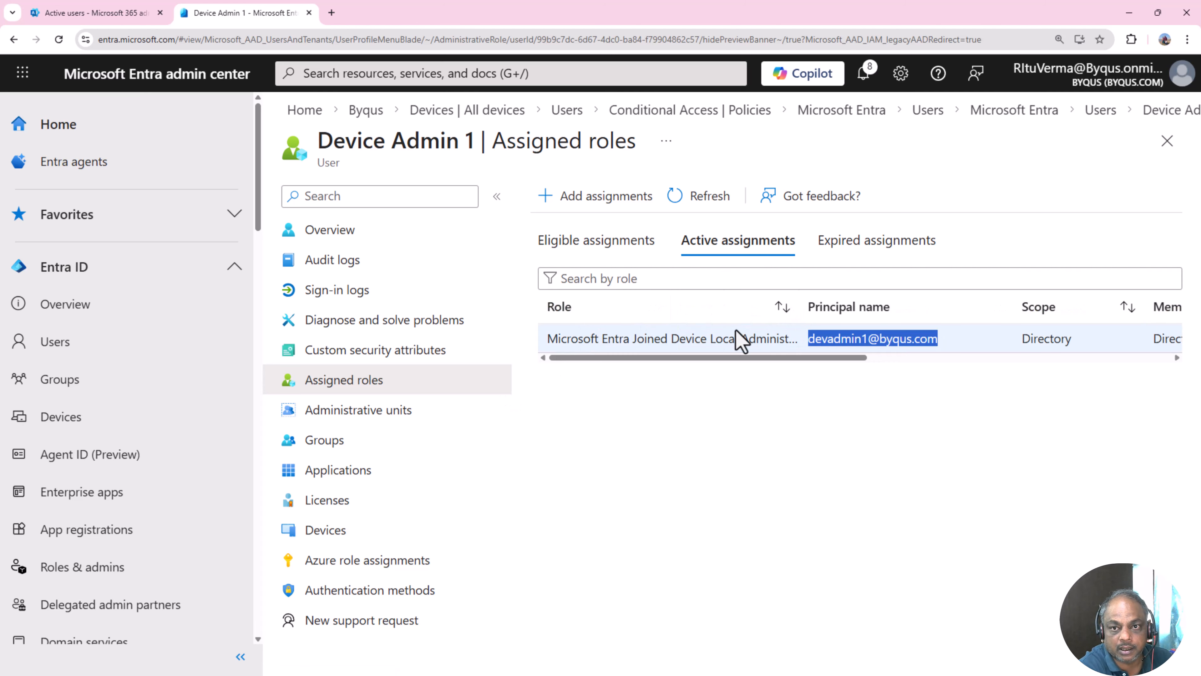
triple_click(719, 339)
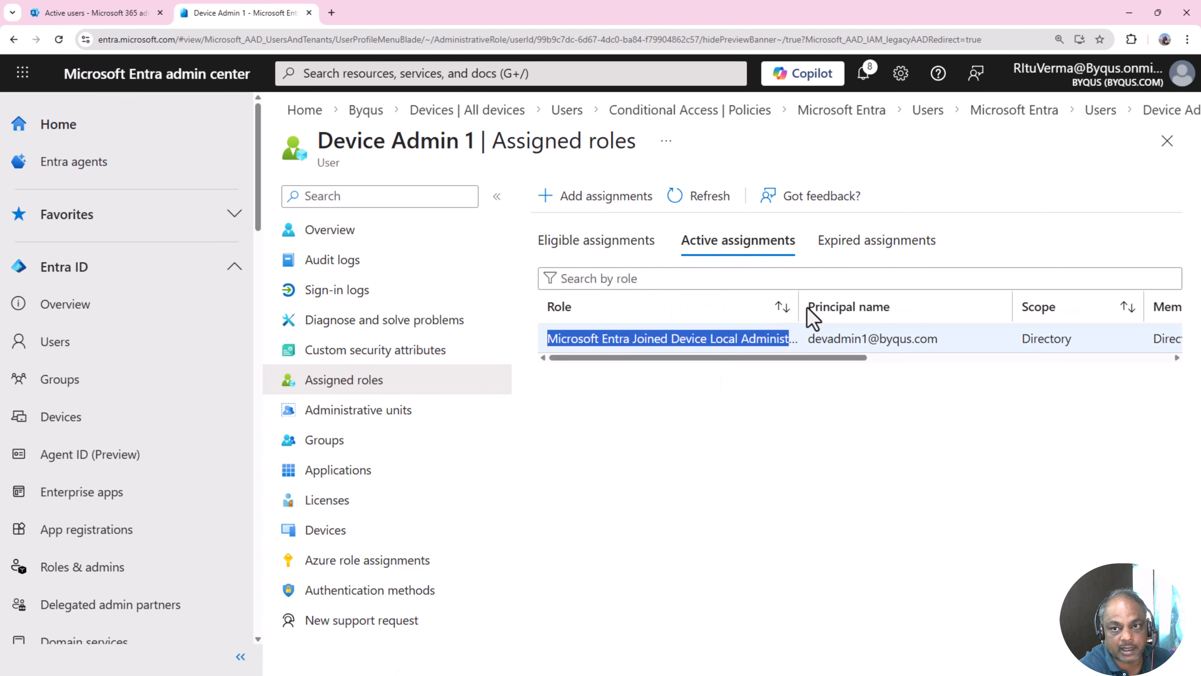
left_click_drag(799, 306, 550, 381)
left_click(816, 427)
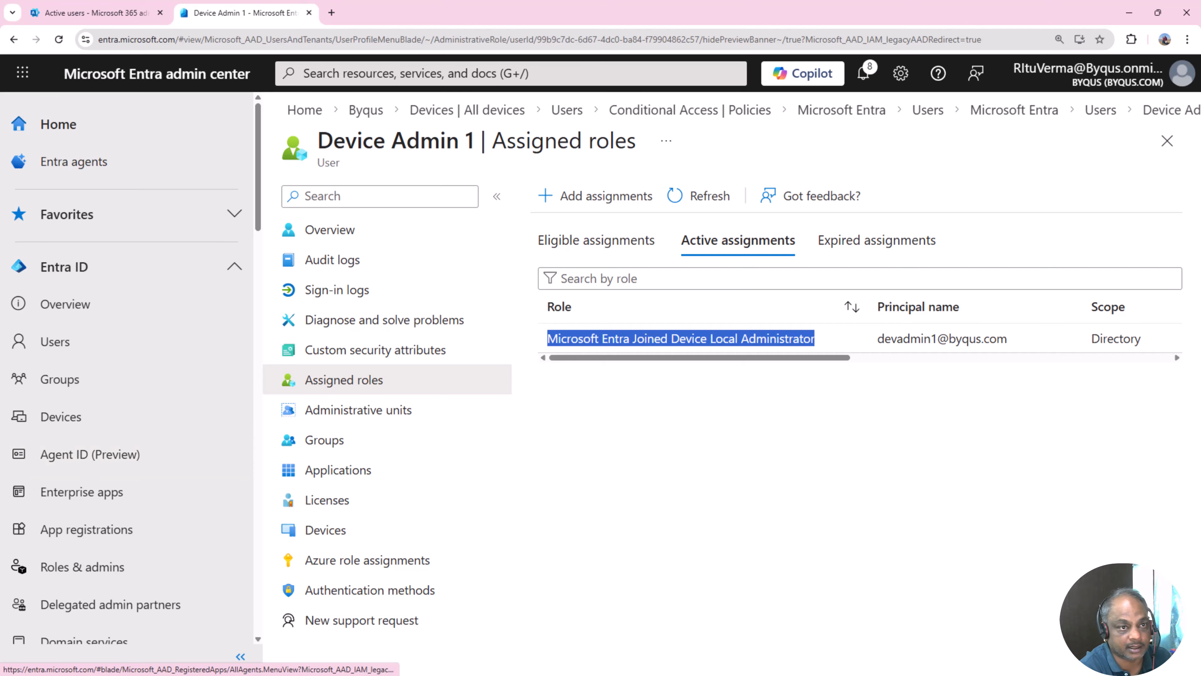
- Go to Devices > Device settings and review the join setting for who may join devices
left_click(61, 416)
scroll(179, 499, "down", 3)
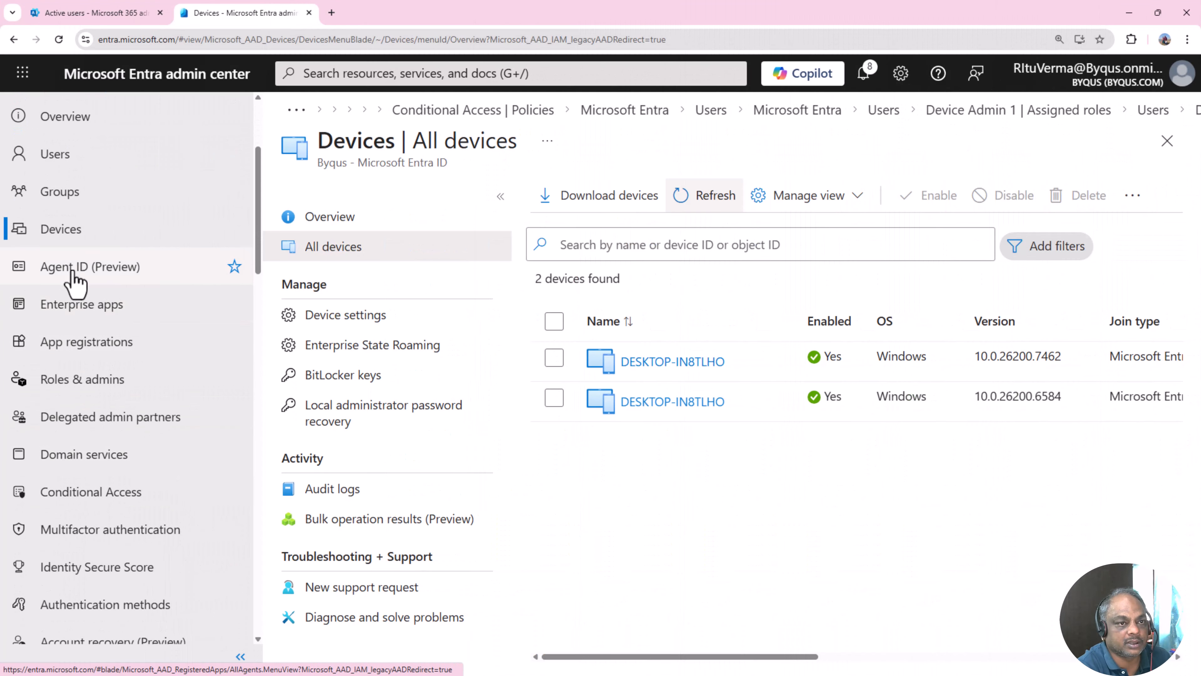
left_click(43, 233)
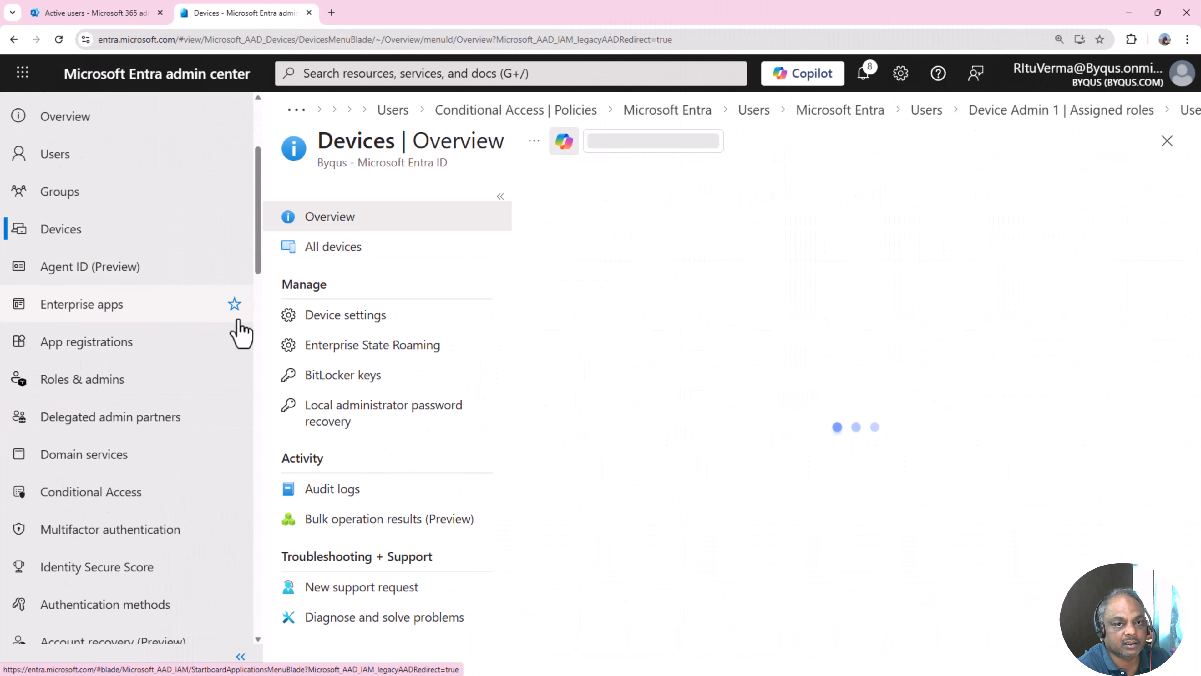
left_click(329, 318)
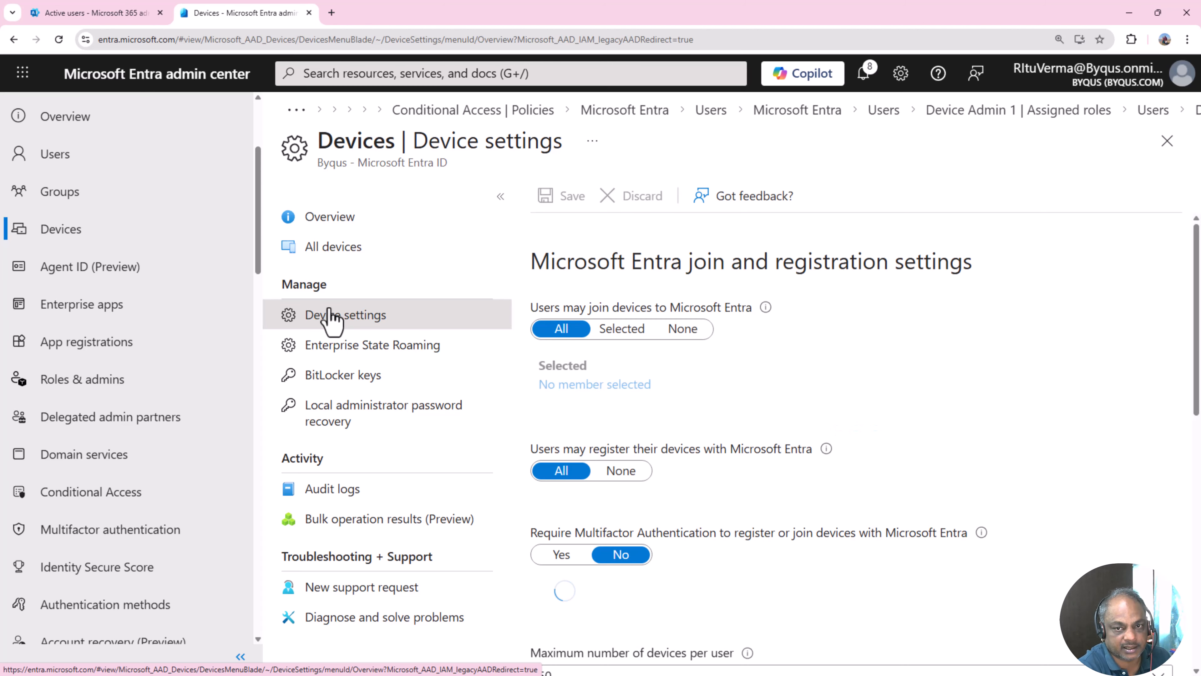
scroll(873, 424, "down", 1)
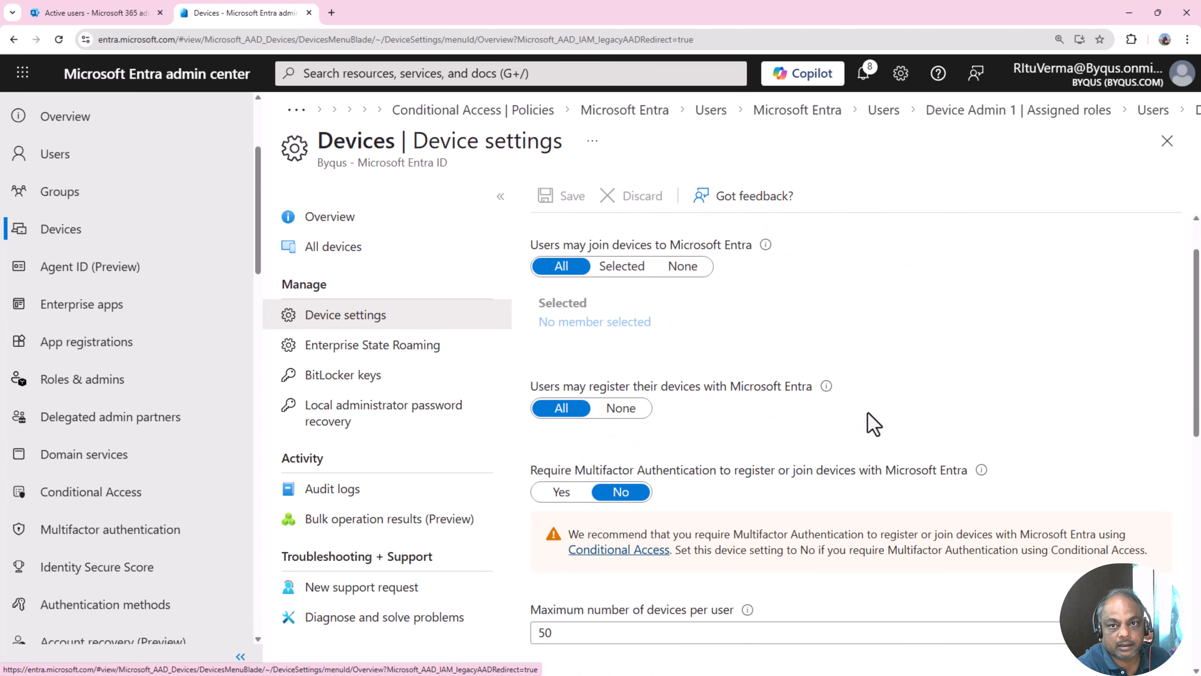
scroll(872, 421, "up", 1)
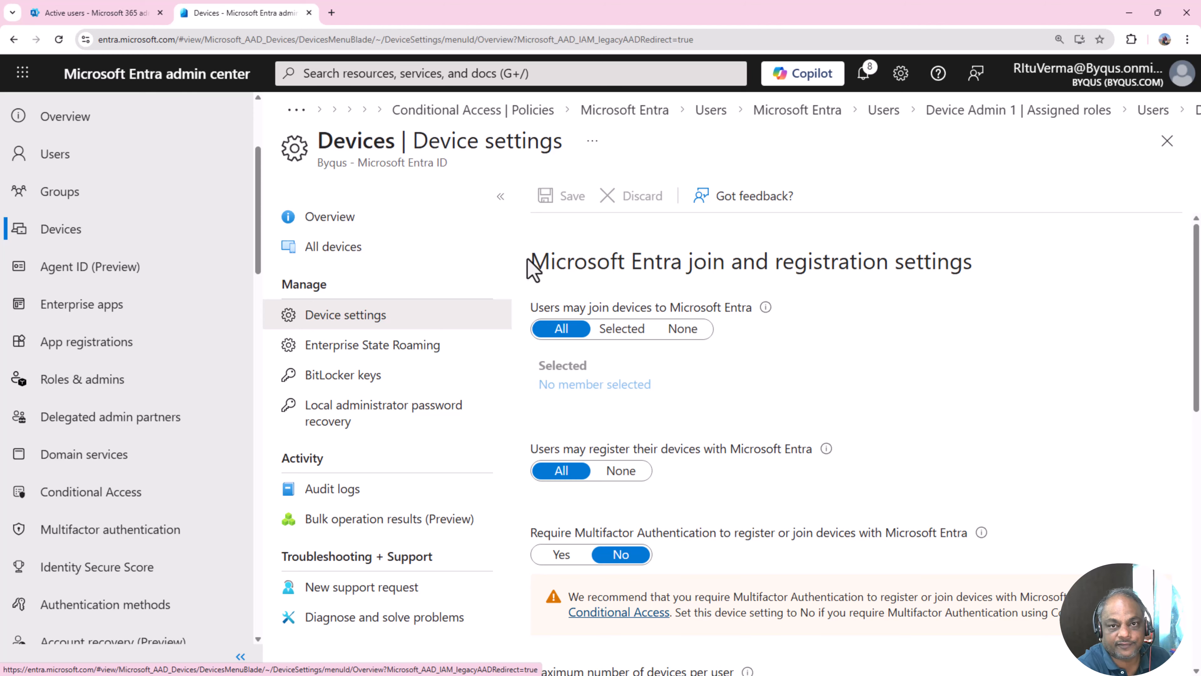
left_click_drag(529, 263, 984, 282)
left_click(1022, 371)
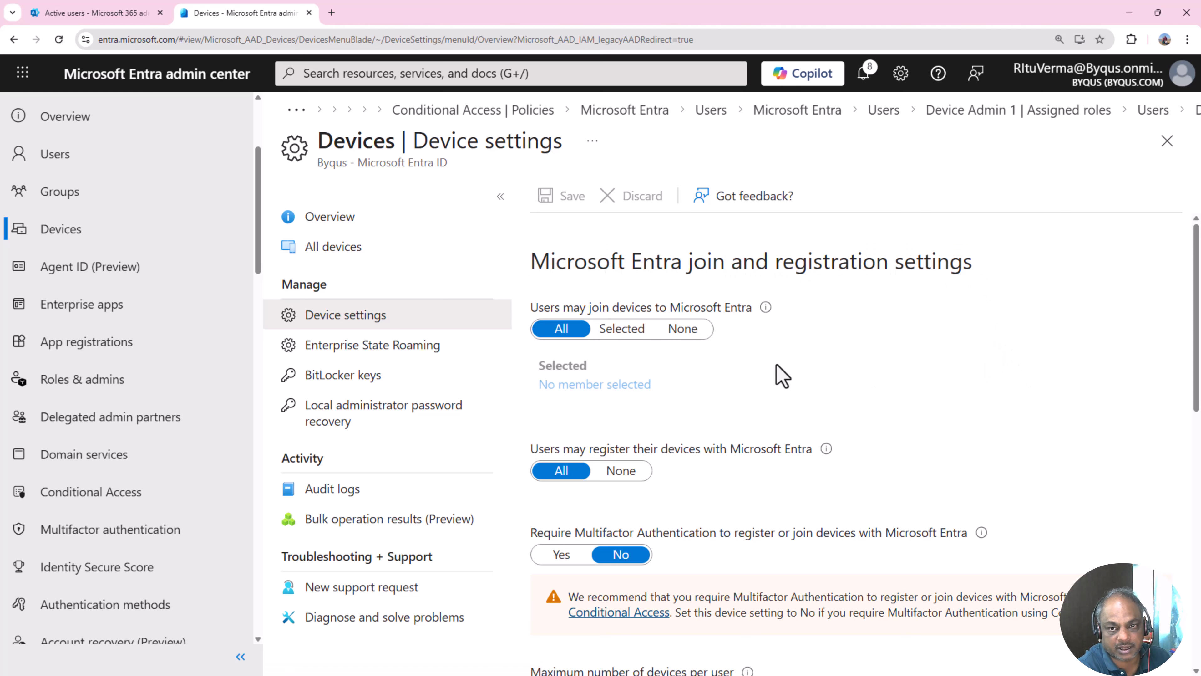
left_click_drag(537, 316, 758, 325)
left_click(797, 389)
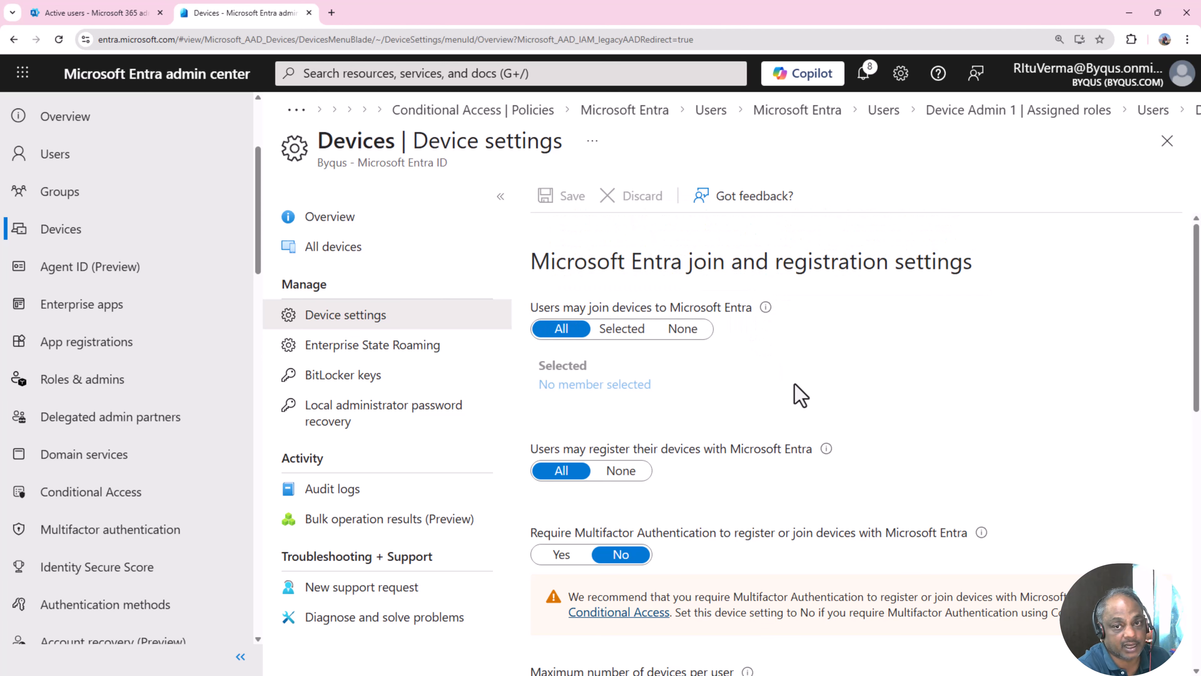
scroll(804, 500, "down", 2)
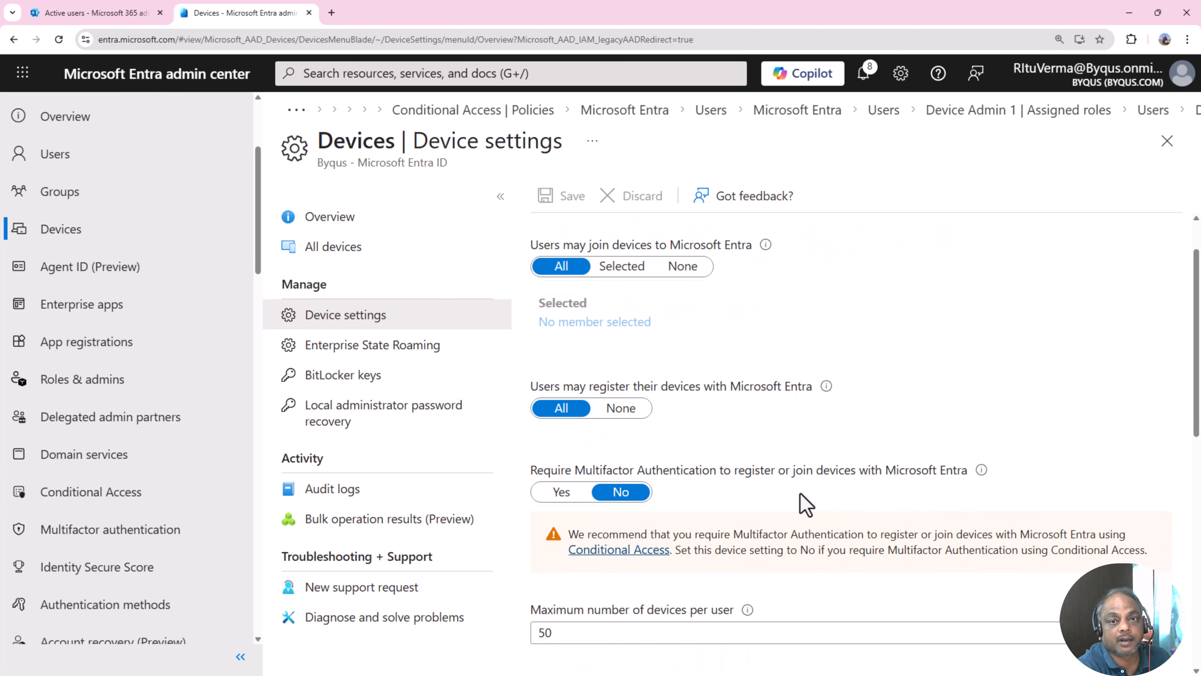
- Set 'Users may join devices to Microsoft Entra' to Selected and open the empty members list
left_click(549, 274)
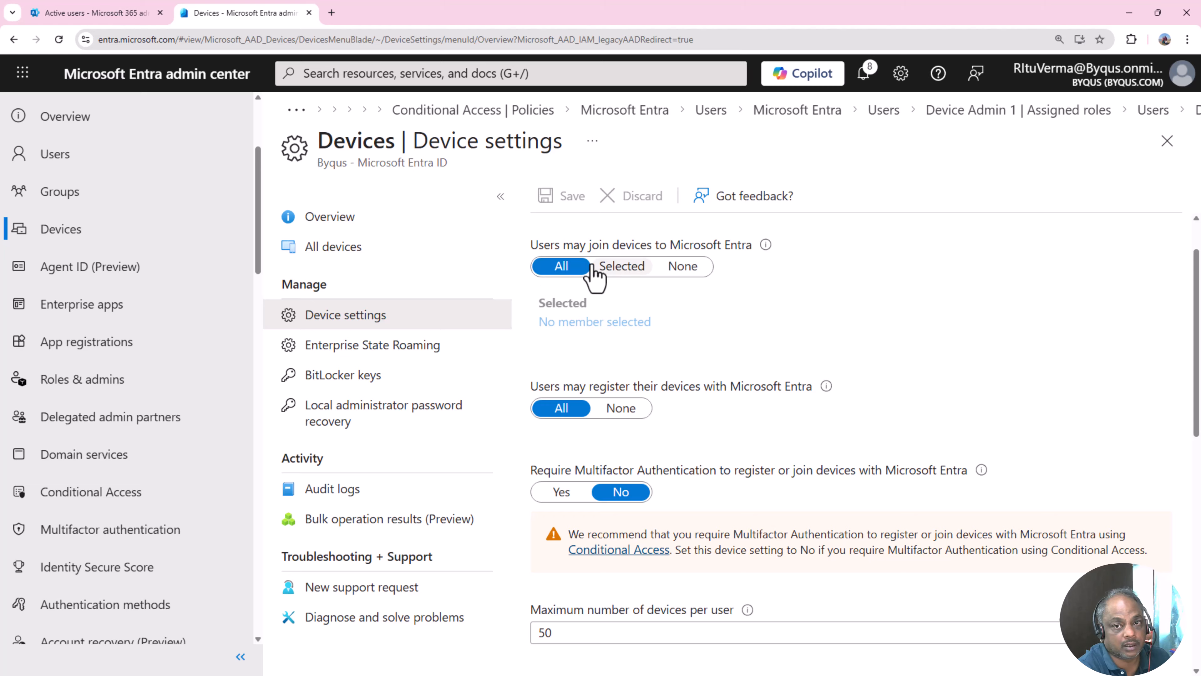
left_click(620, 270)
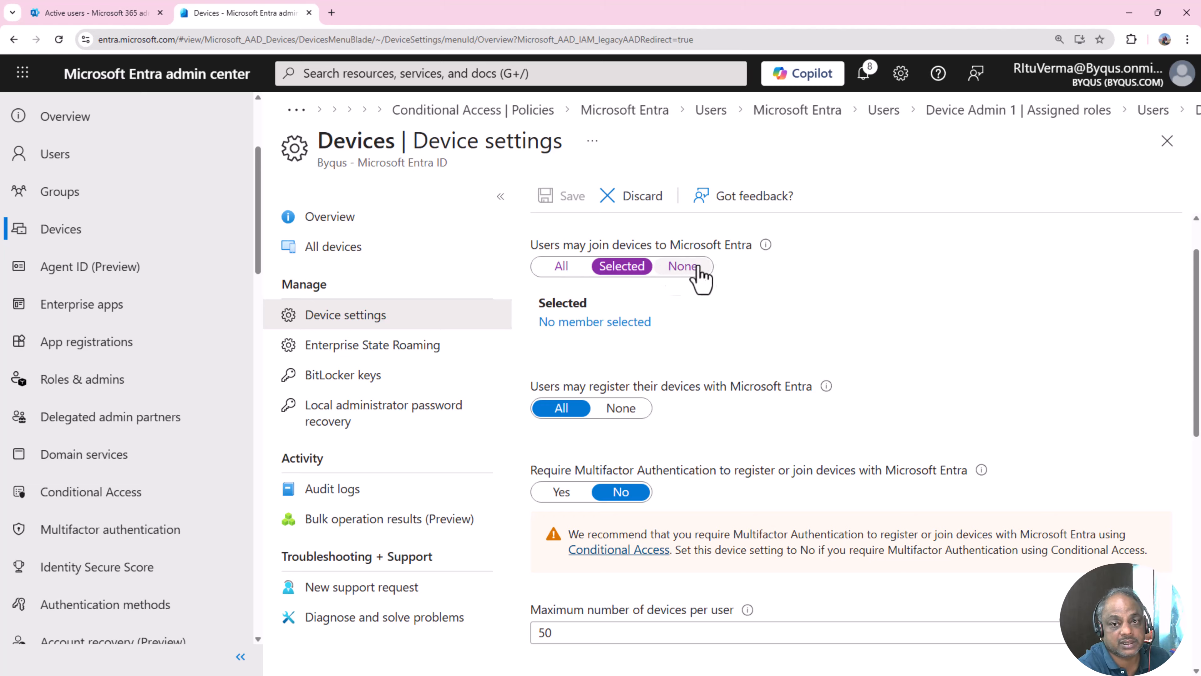
left_click(689, 270)
left_click(551, 272)
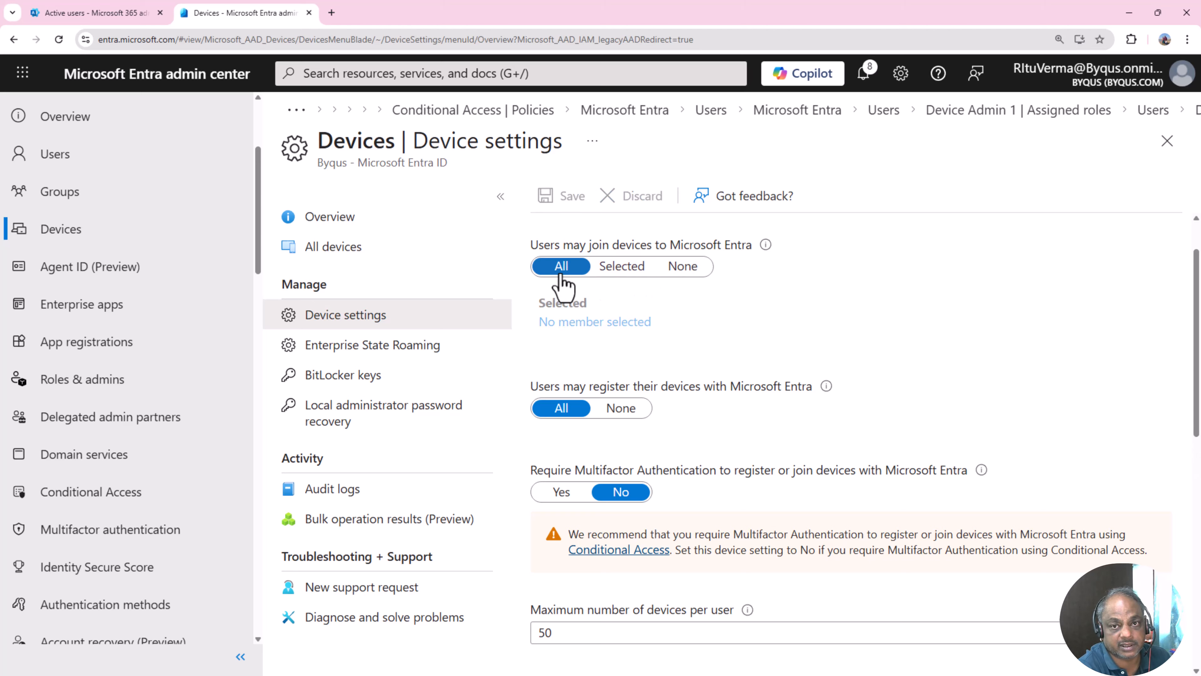
left_click(622, 271)
left_click(562, 270)
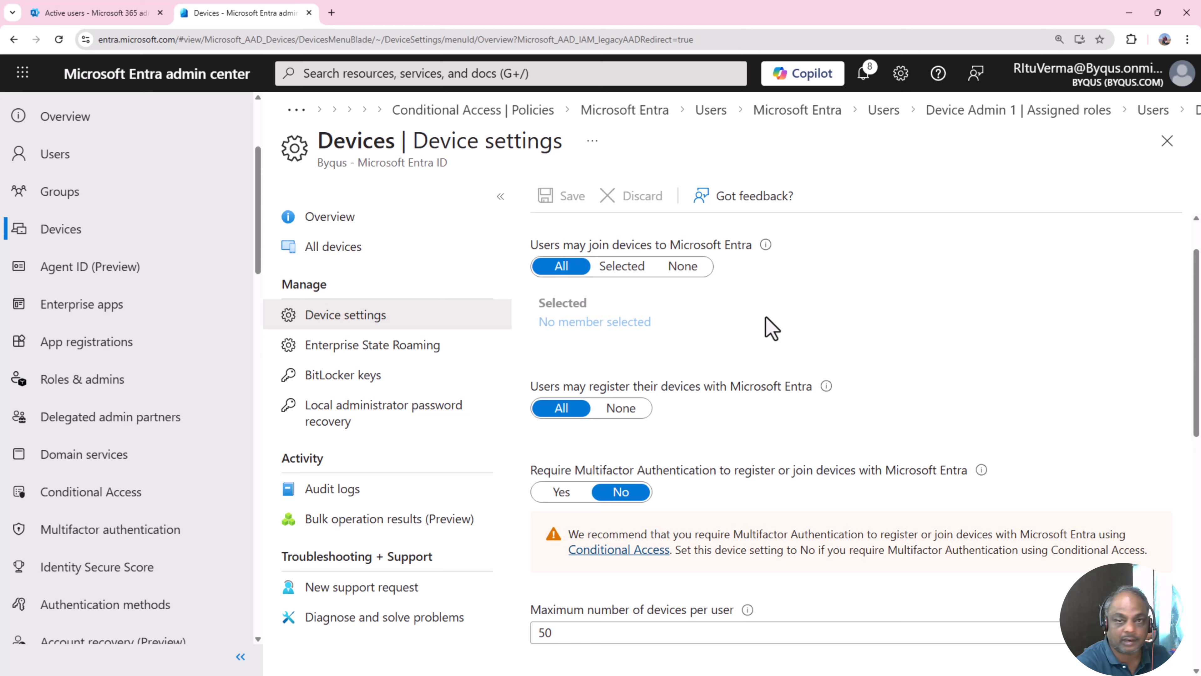
left_click(644, 266)
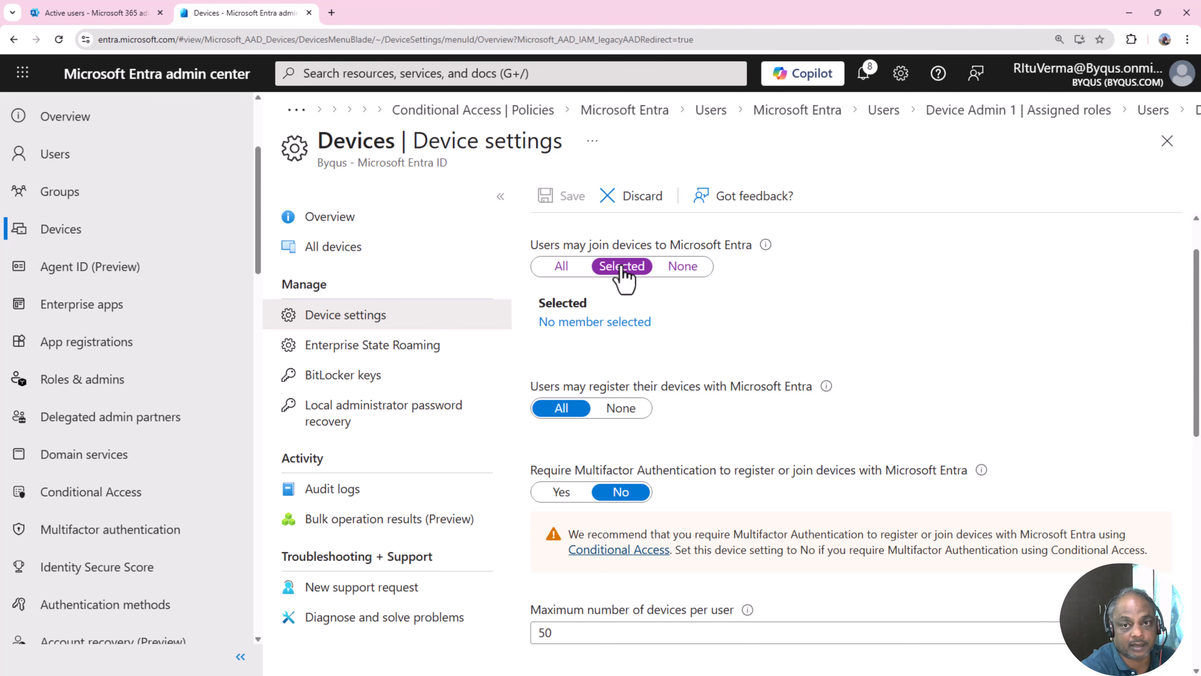
left_click(598, 323)
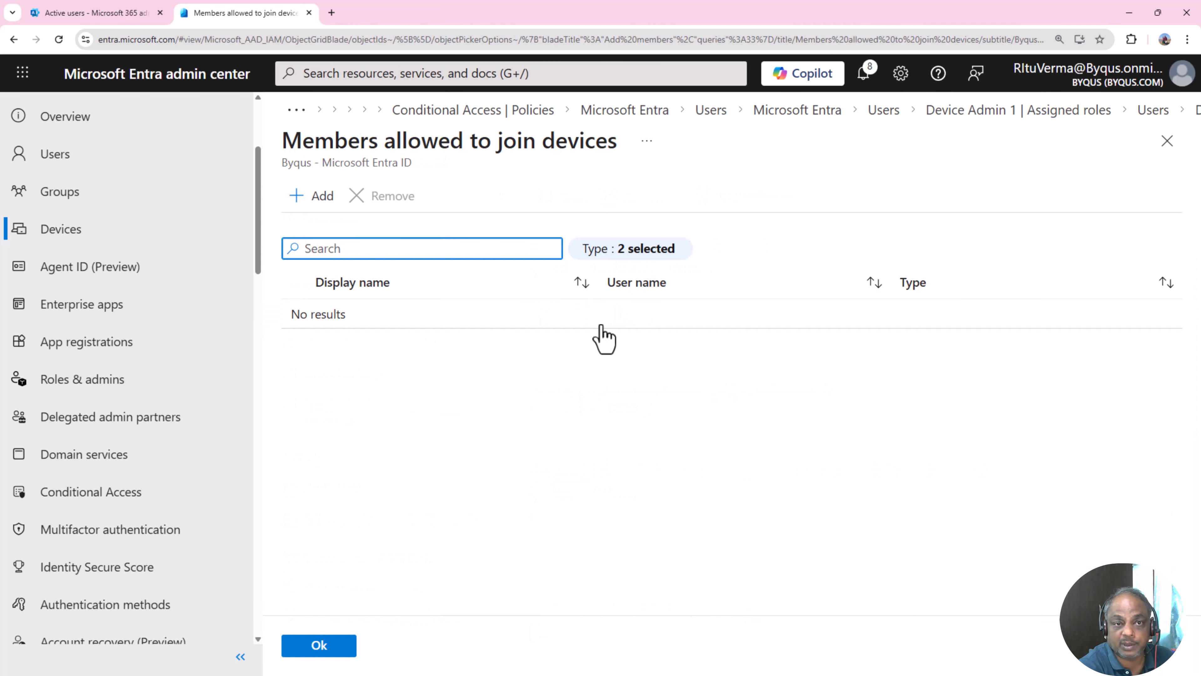
- Browse the Groups, Users and All tabs in Add members without adding anyone, then go to Devices
left_click(312, 198)
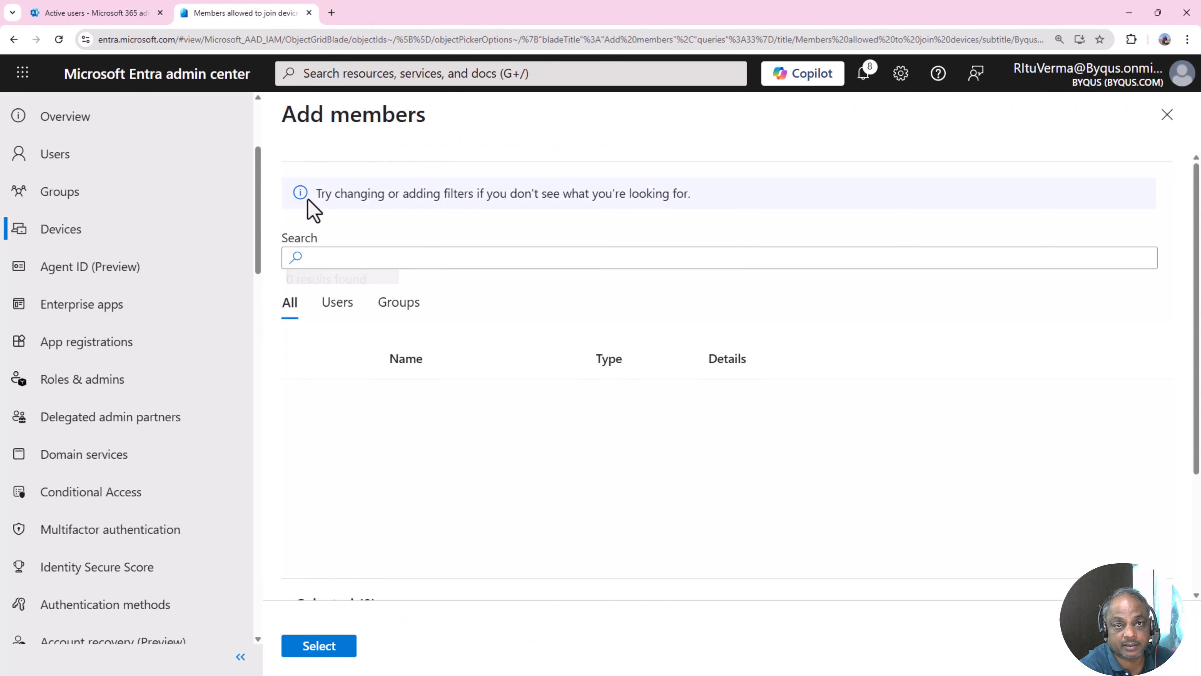
scroll(450, 419, "down", 3)
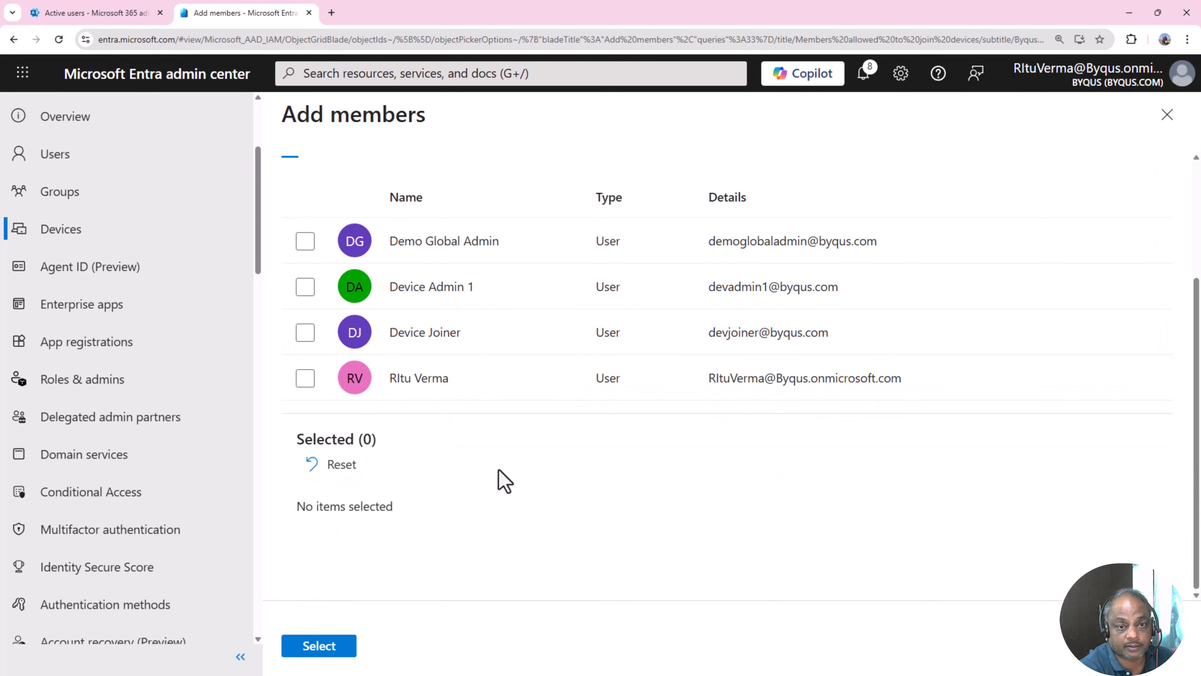
scroll(502, 480, "up", 3)
left_click(406, 308)
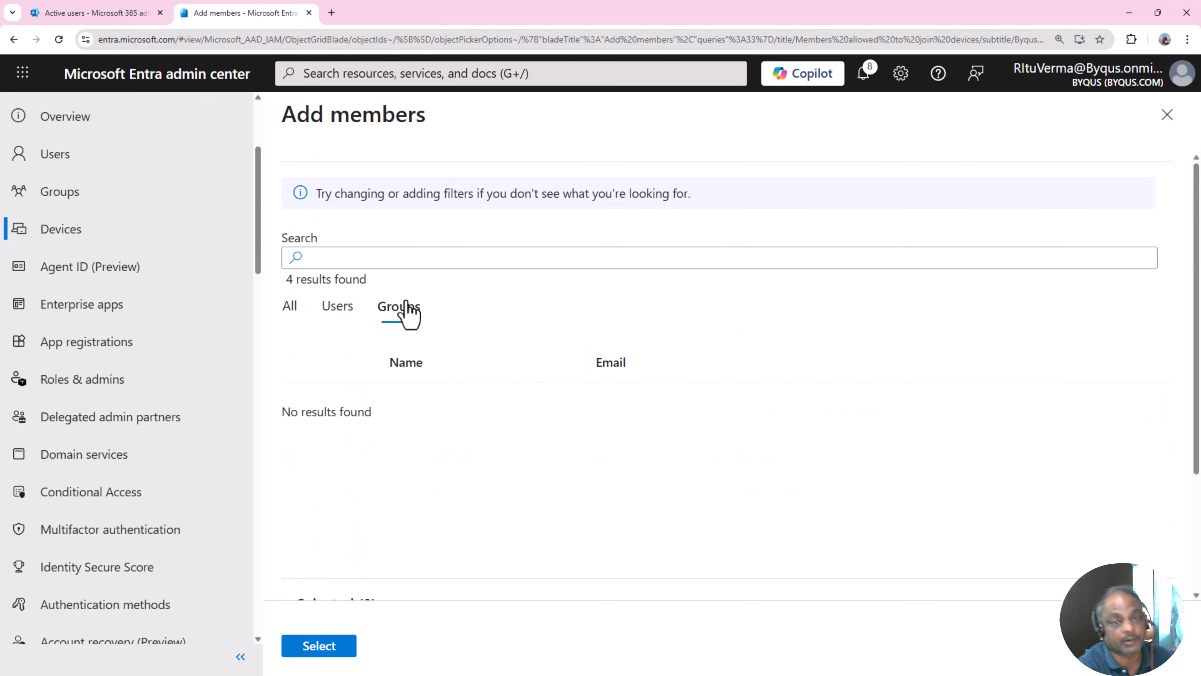
left_click(335, 310)
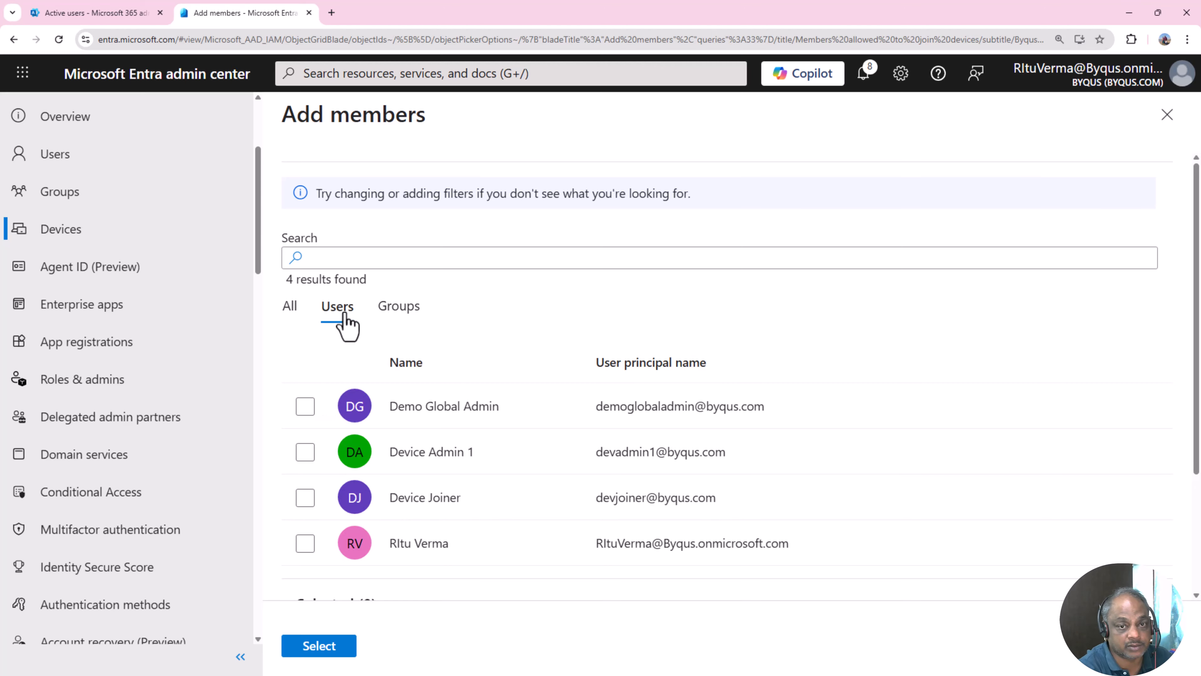
left_click(288, 311)
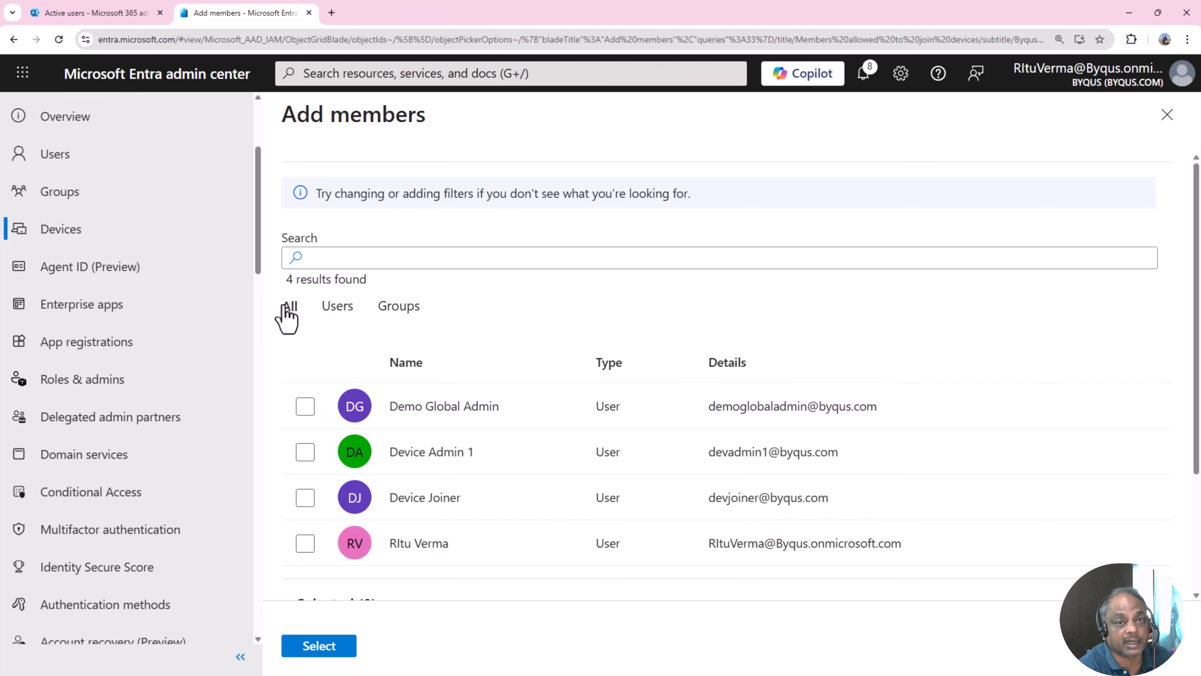
scroll(426, 440, "down", 3)
scroll(454, 478, "up", 3)
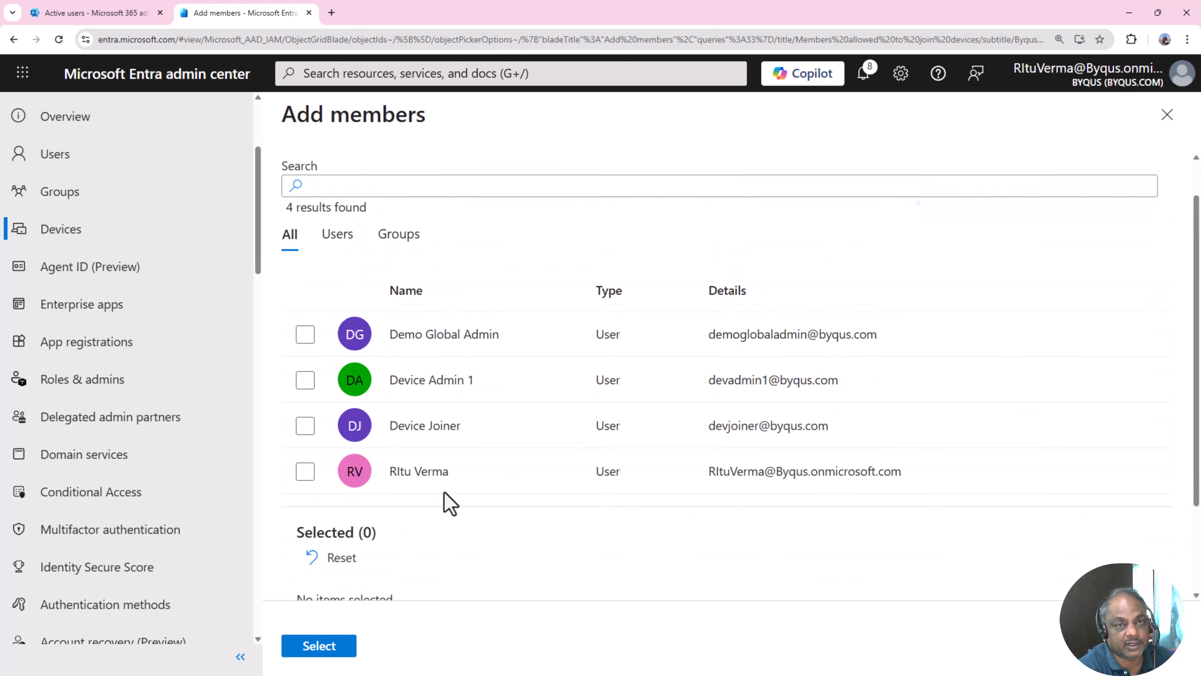
left_click(72, 232)
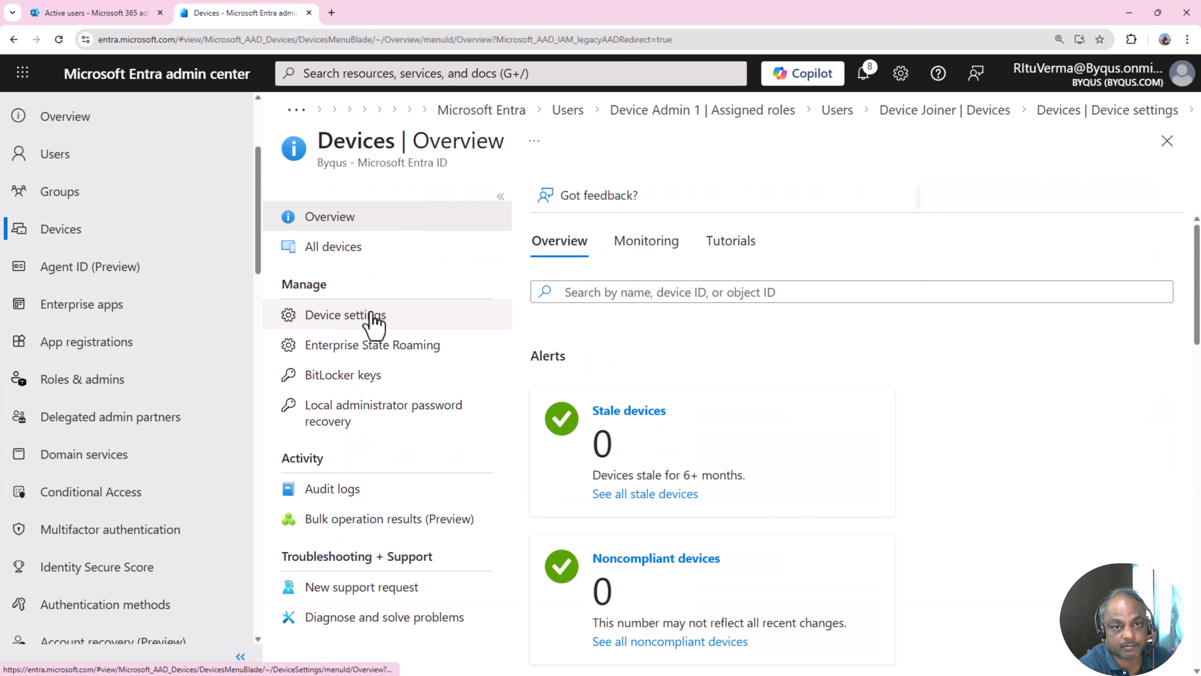
- Open Device settings and locate the MFA requirement for registering or joining devices
left_click(372, 316)
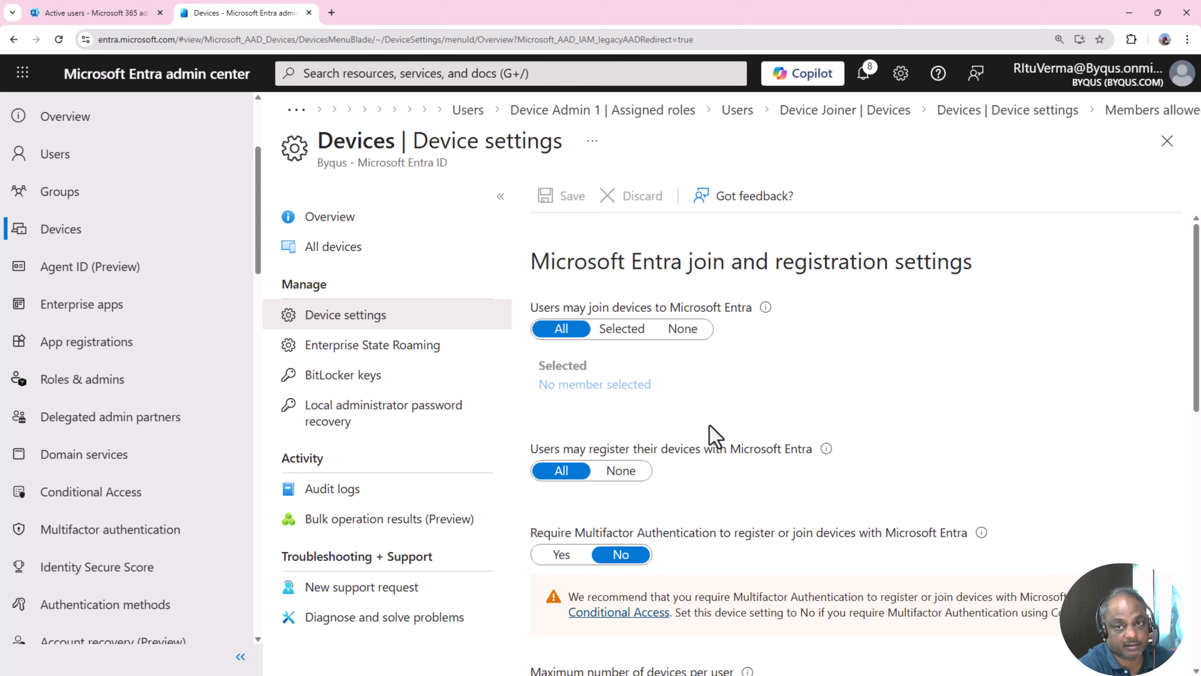
scroll(722, 429, "down", 1)
scroll(724, 438, "down", 3)
scroll(721, 433, "up", 4)
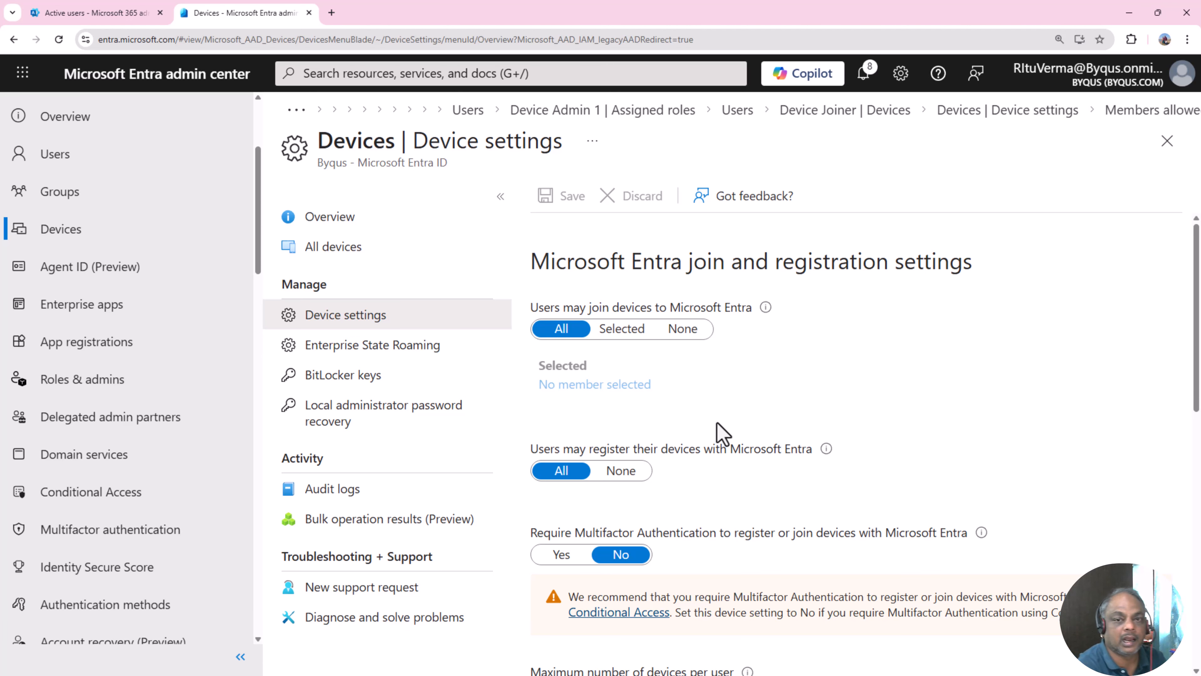
scroll(716, 430, "down", 3)
left_click_drag(529, 329, 821, 329)
left_click(806, 355)
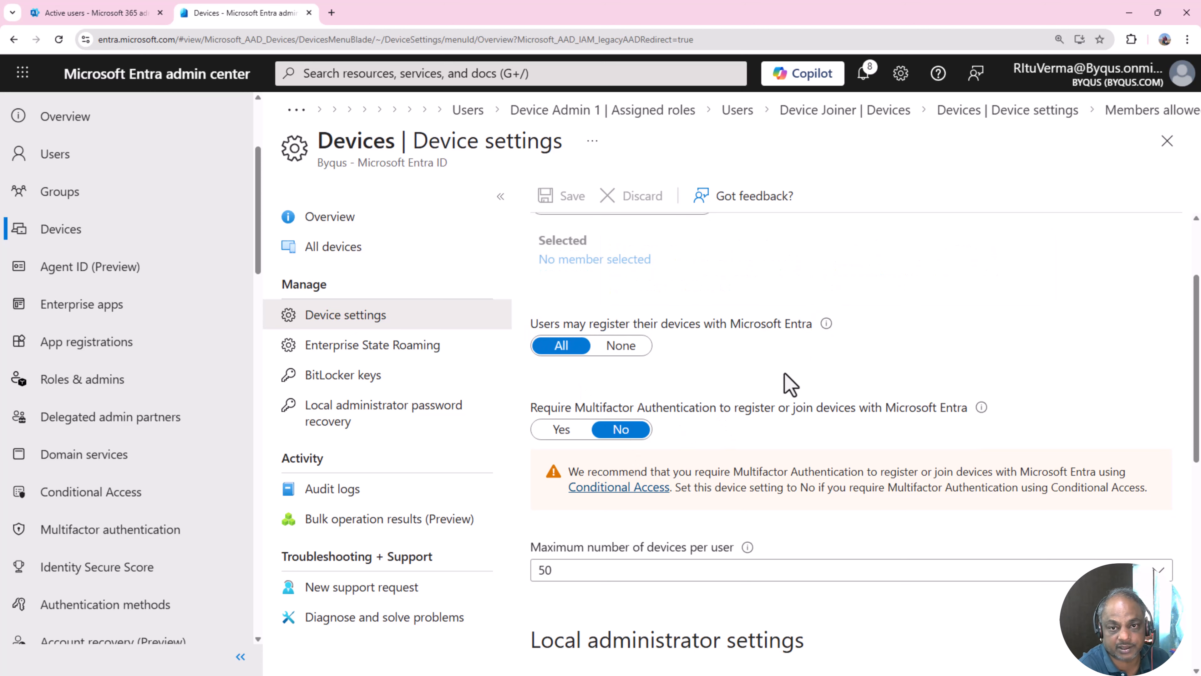
scroll(710, 386, "down", 3)
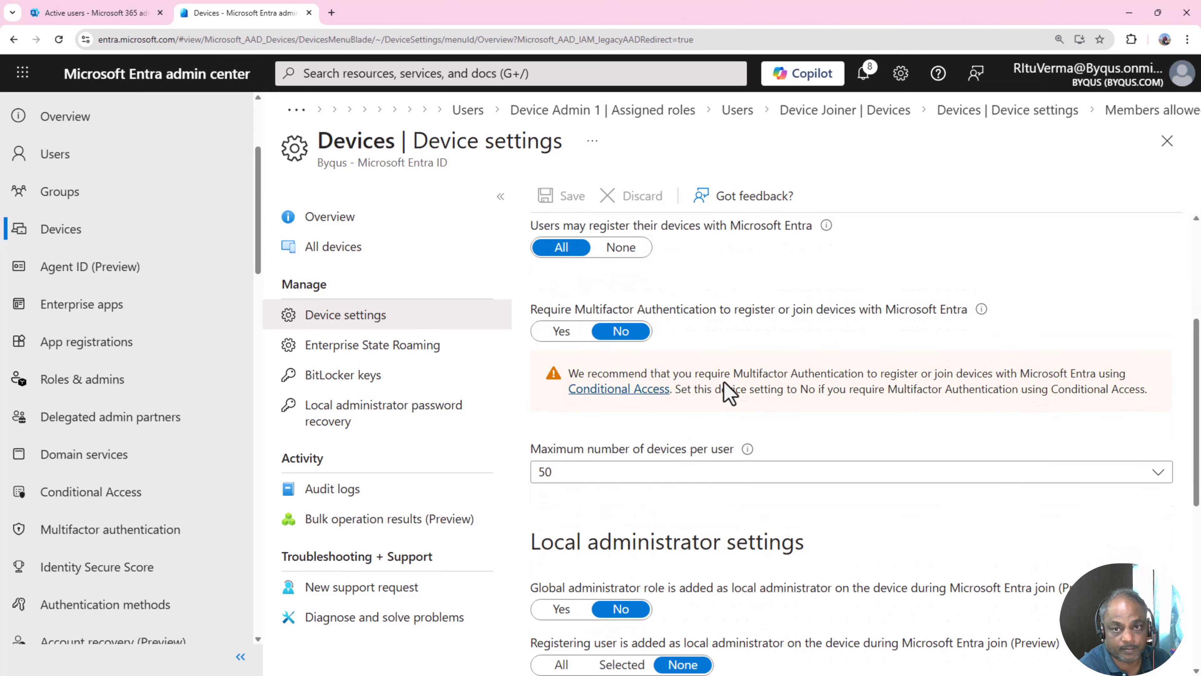
left_click_drag(526, 284, 602, 291)
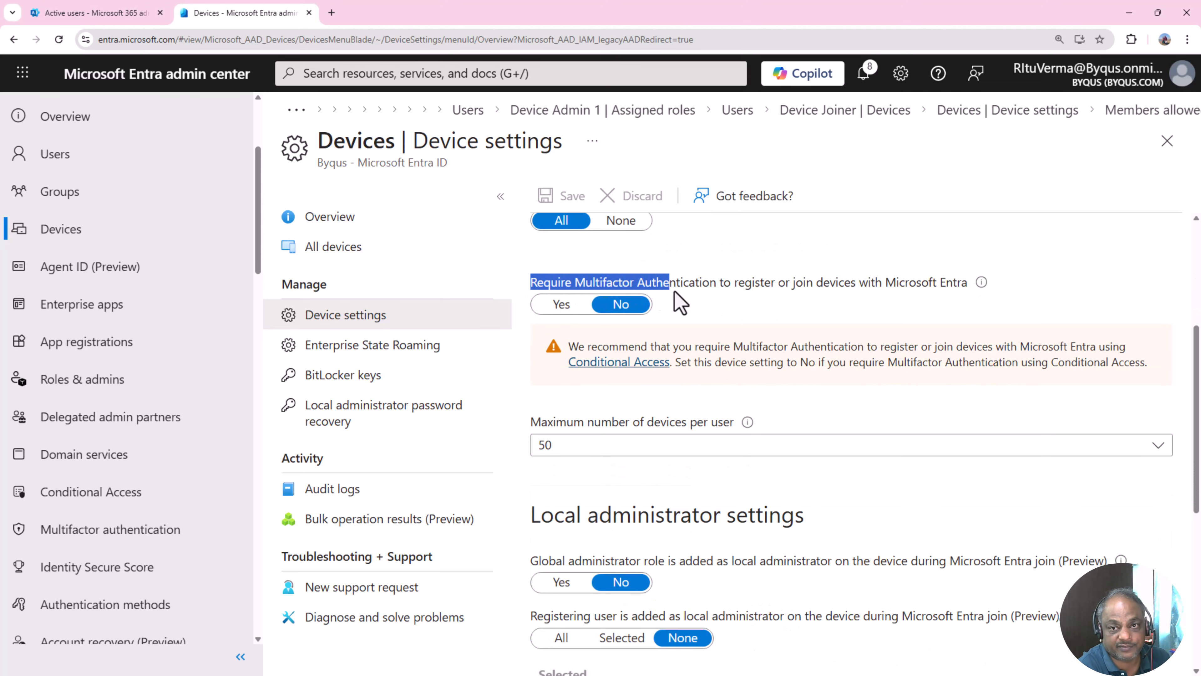
left_click_drag(675, 291, 961, 290)
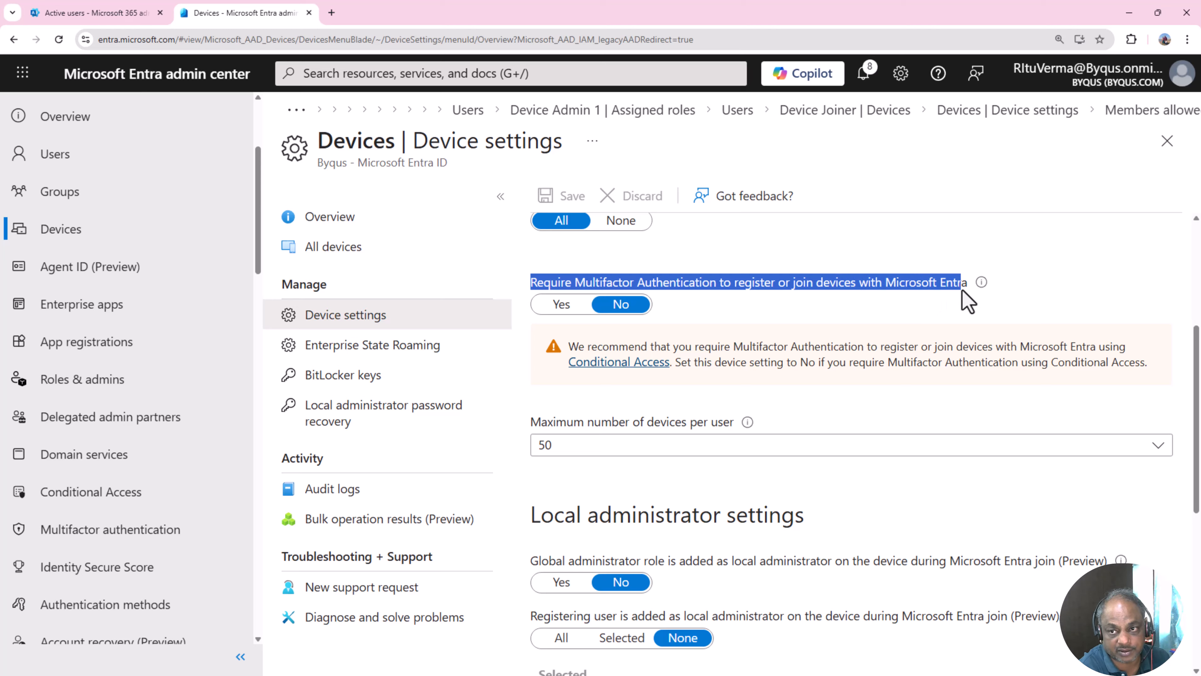
left_click(1023, 299)
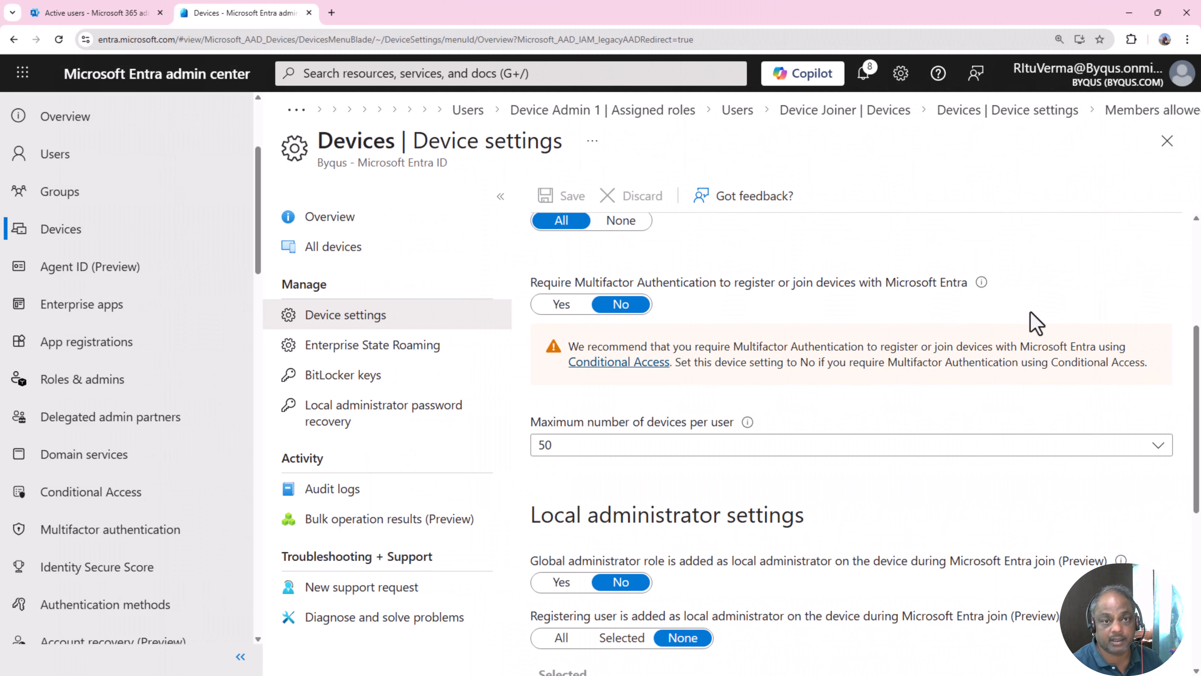
- Toggle the MFA requirement to Yes and back, leaving it at No
left_click(570, 308)
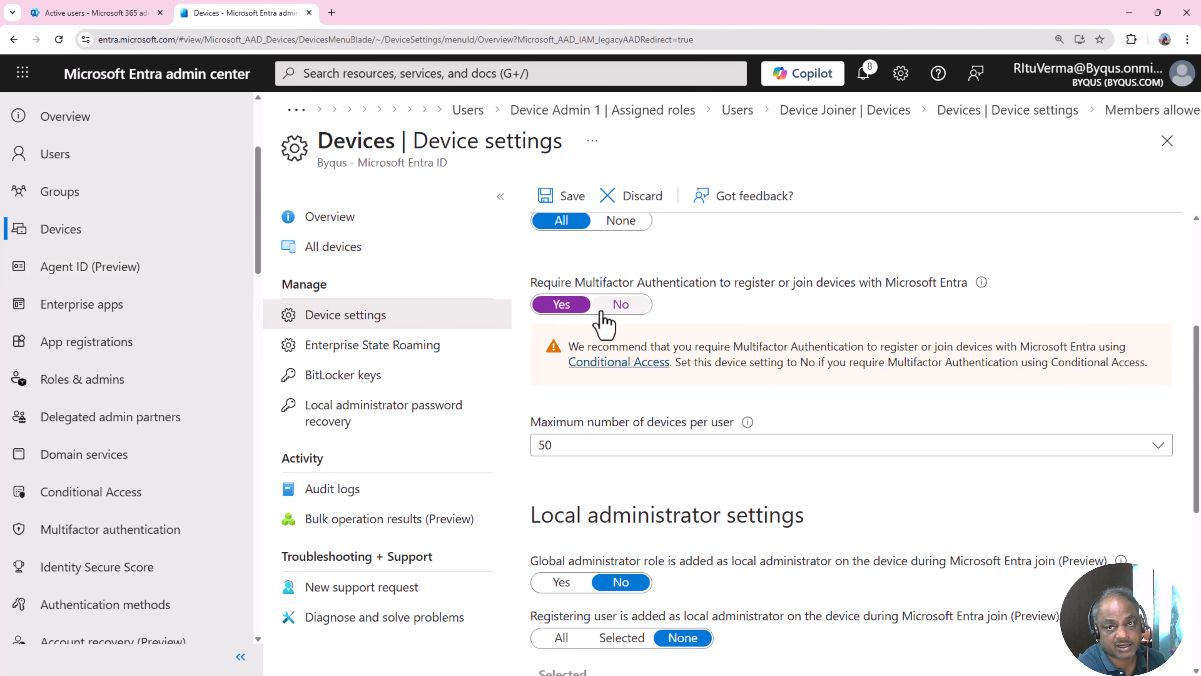
left_click(603, 308)
left_click(551, 303)
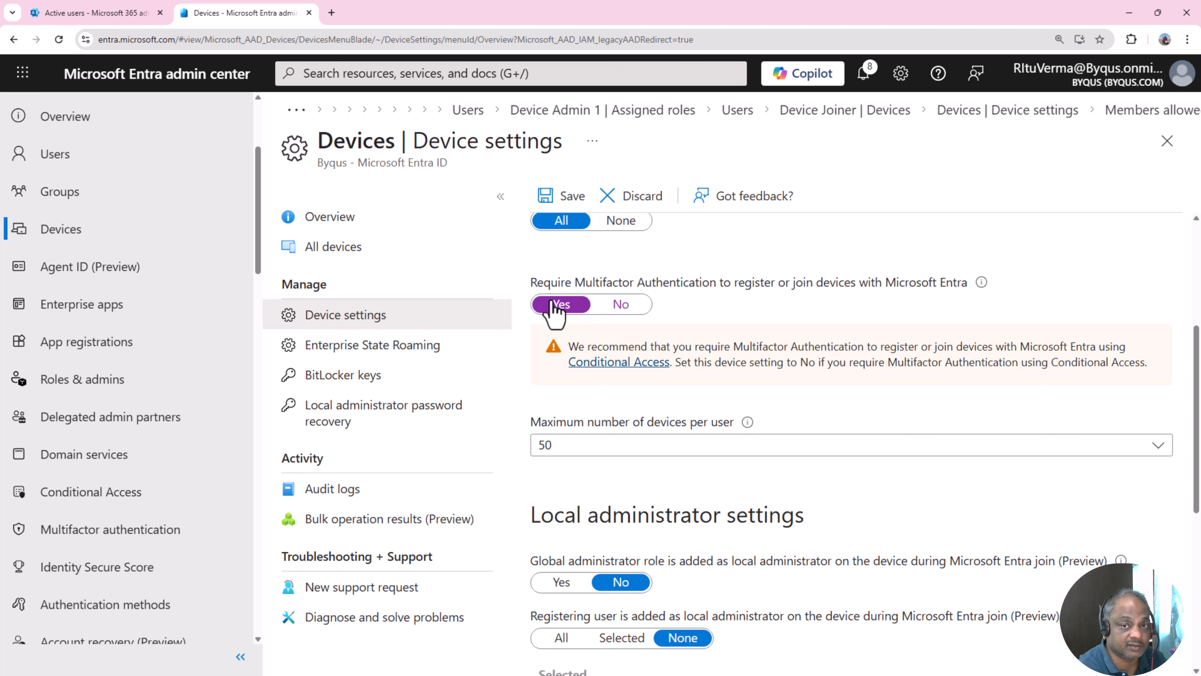
left_click(623, 312)
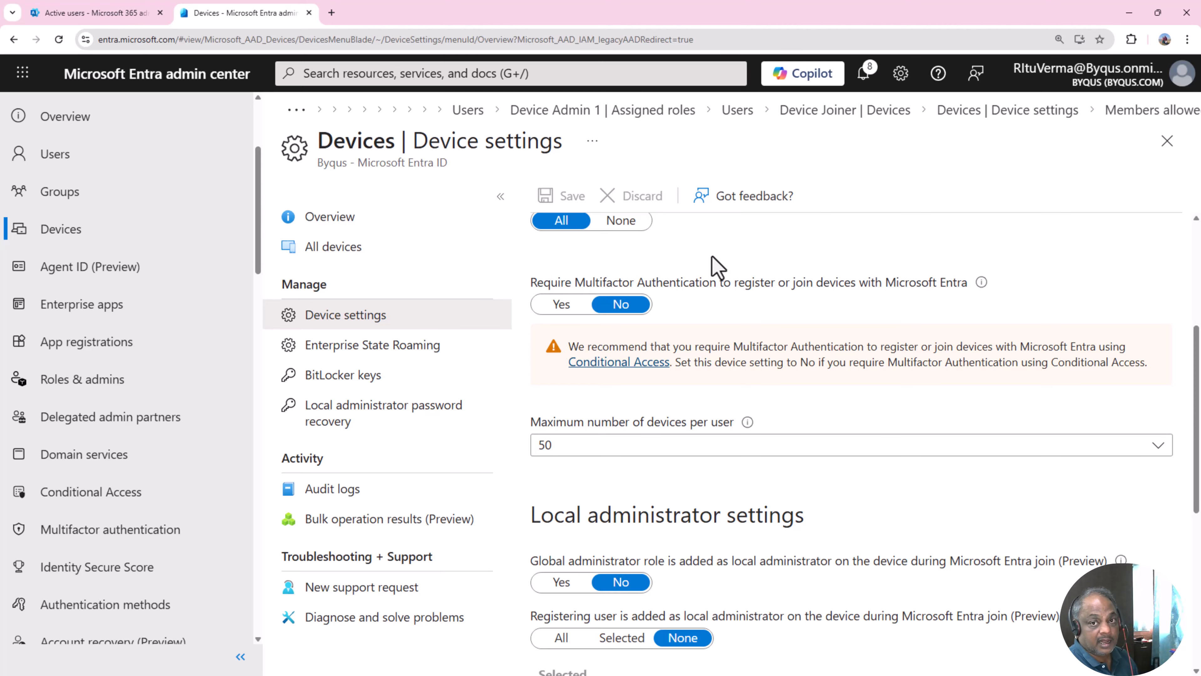
- Set Maximum number of devices per user to 5, after trying Custom and Unlimited
scroll(624, 341, "down", 3)
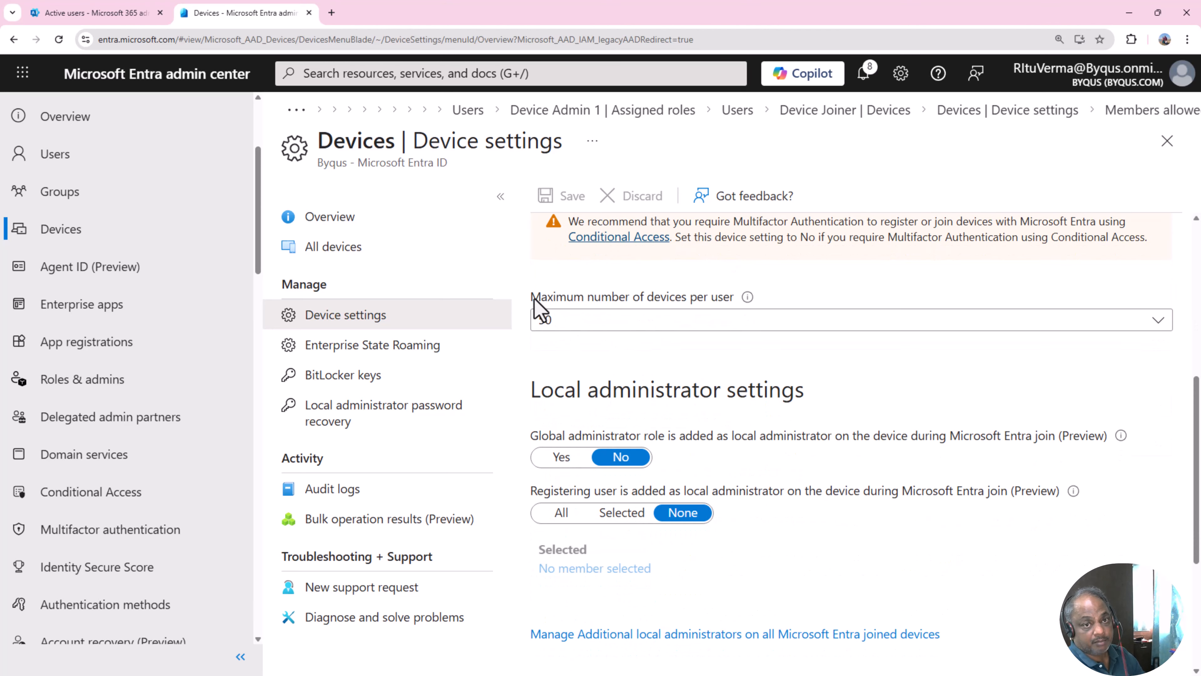
left_click(707, 326)
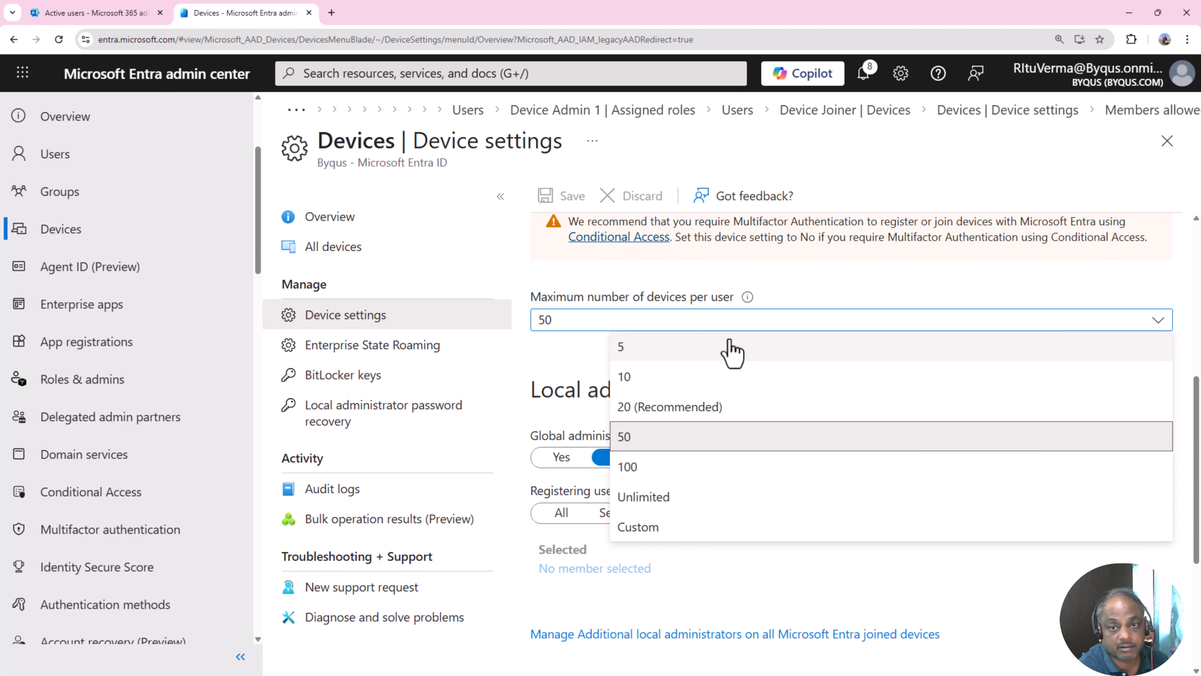
left_click(740, 348)
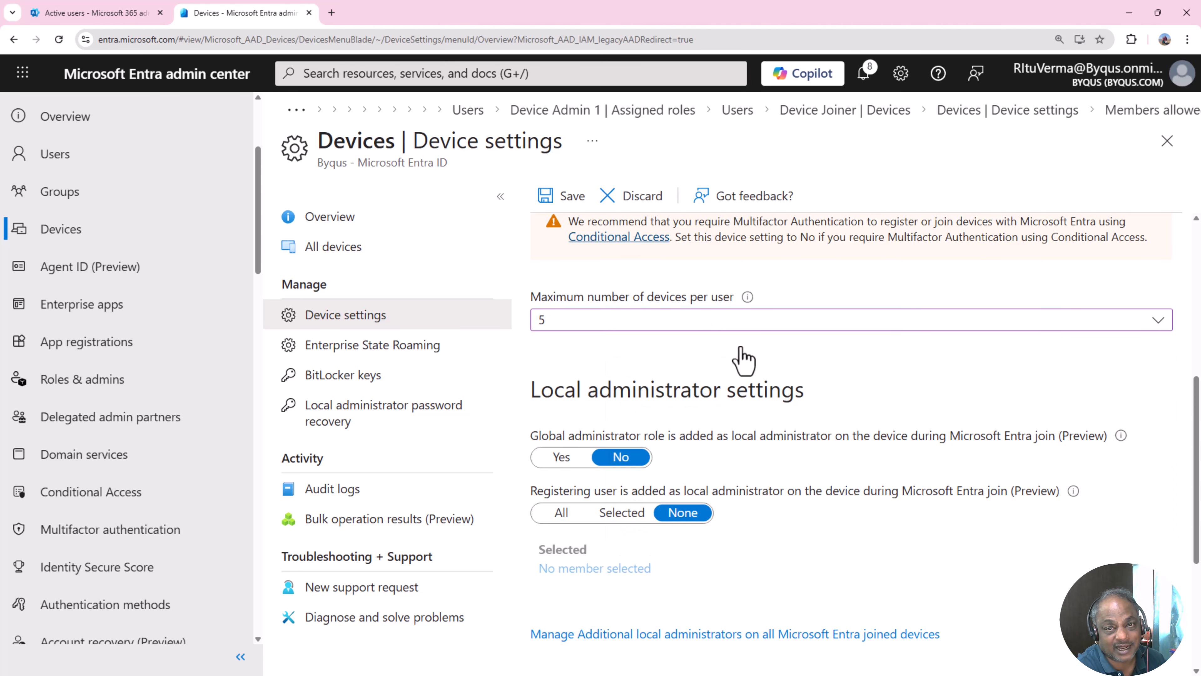
left_click(753, 326)
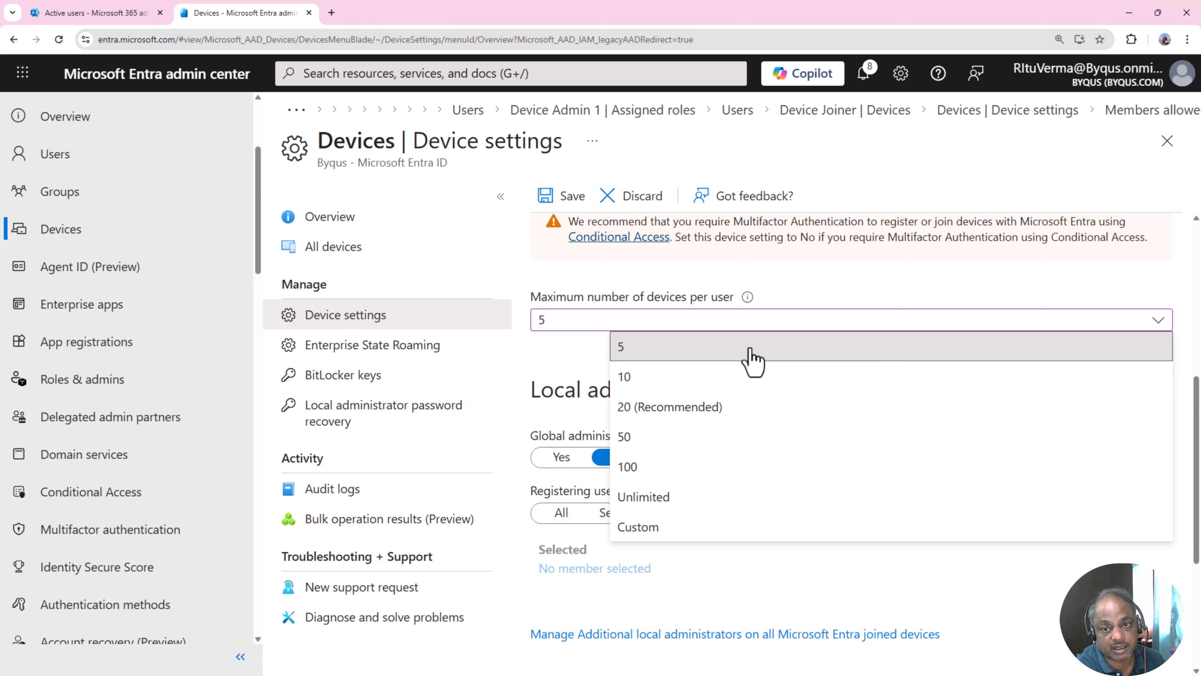
left_click(735, 534)
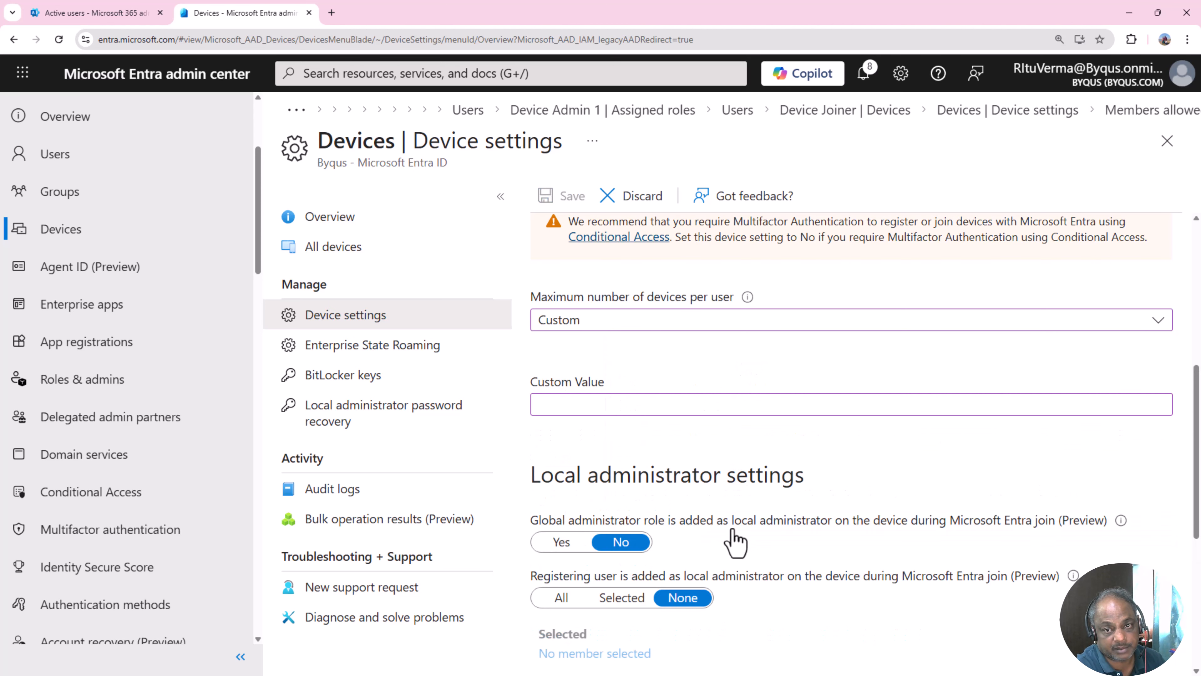
left_click(631, 333)
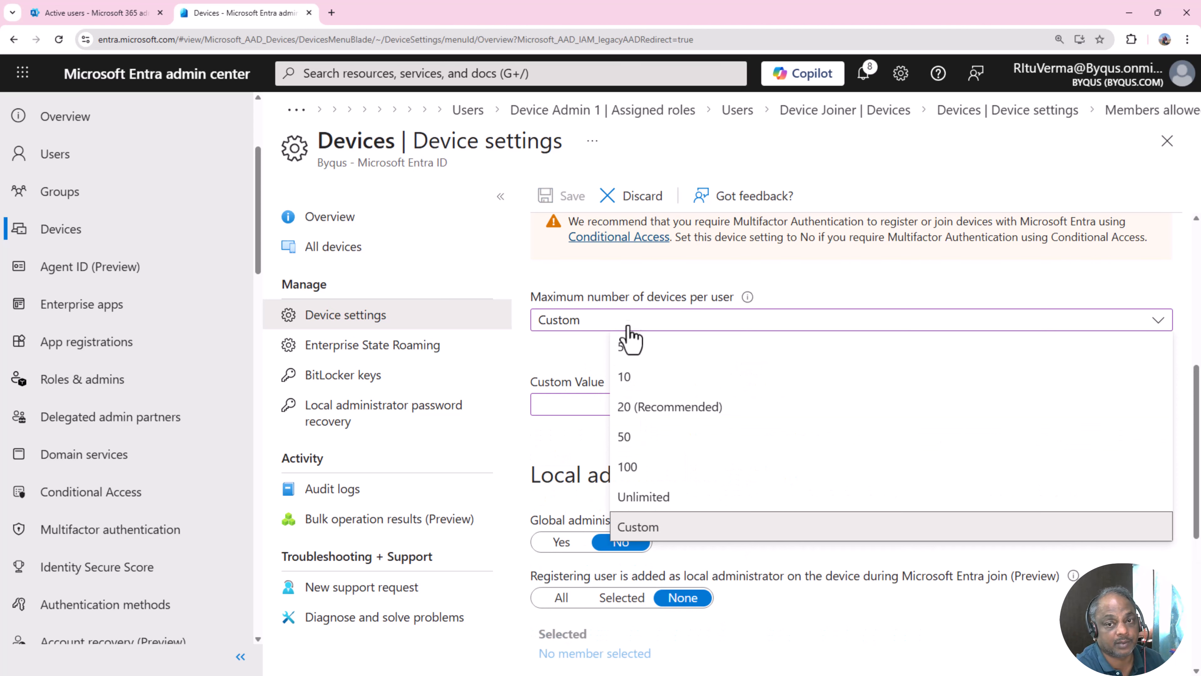
left_click(568, 411)
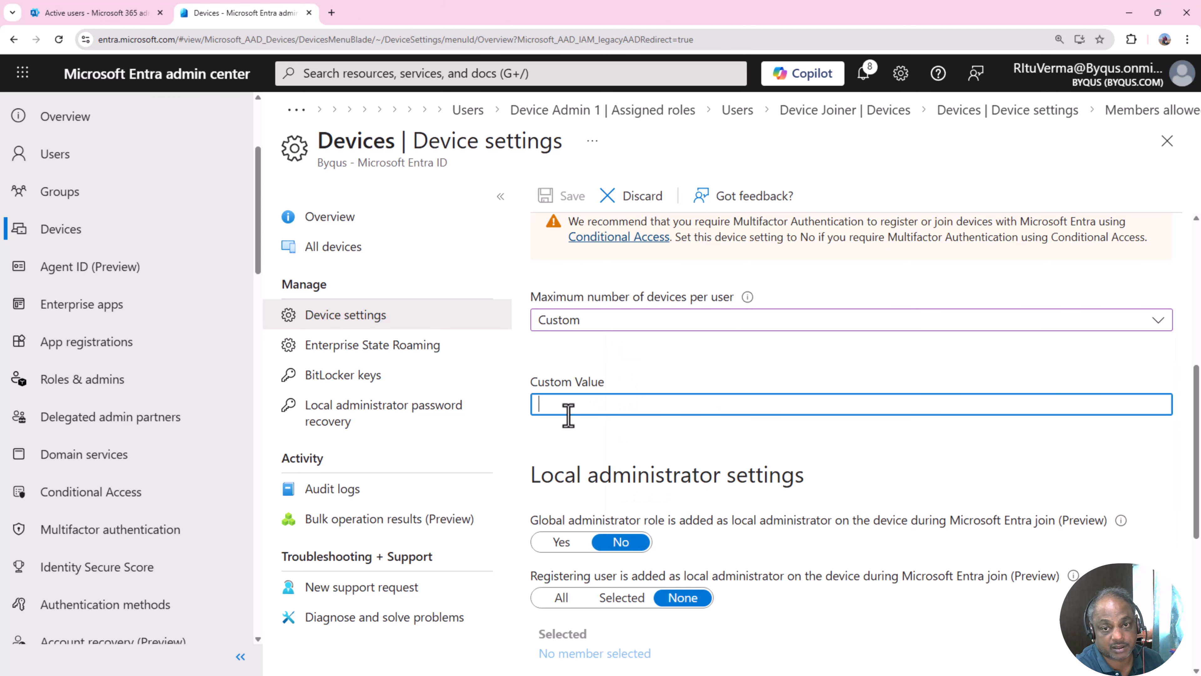
left_click(599, 329)
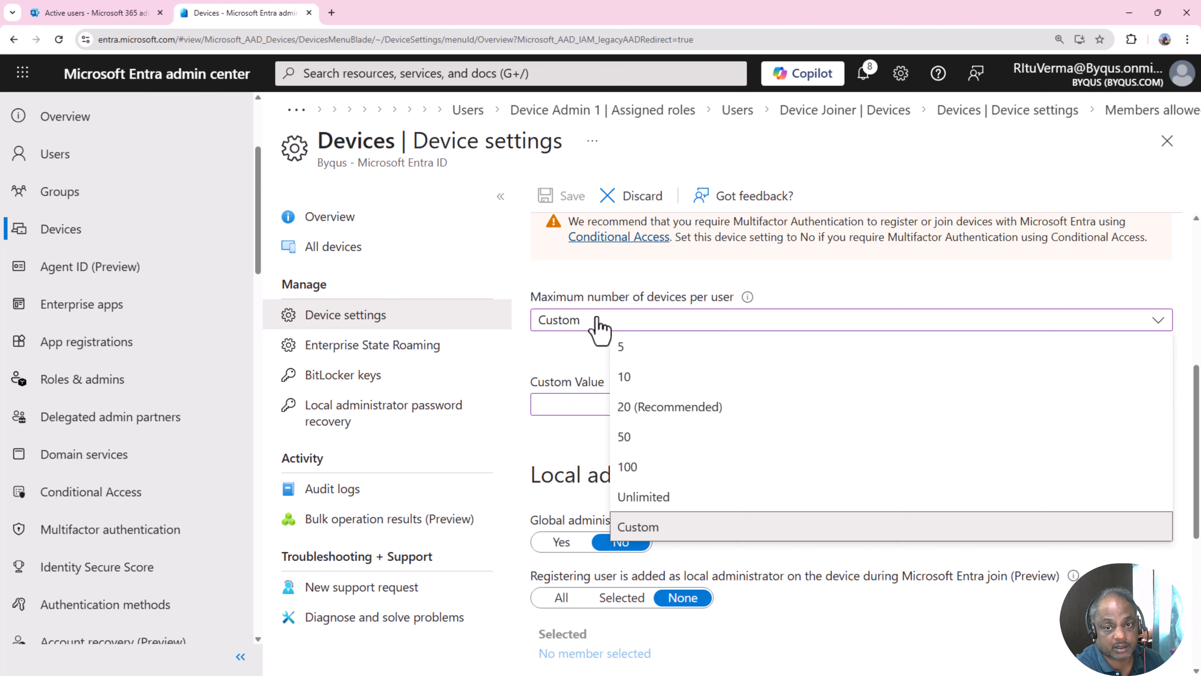
left_click(667, 499)
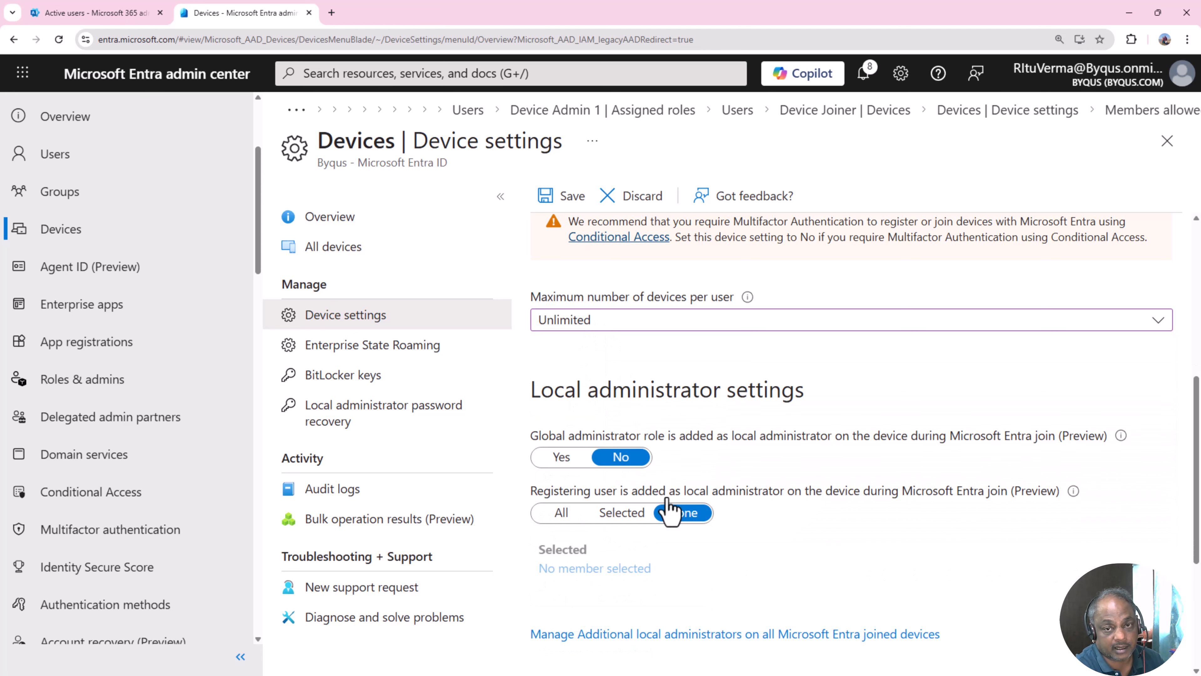
left_click(637, 325)
left_click(639, 361)
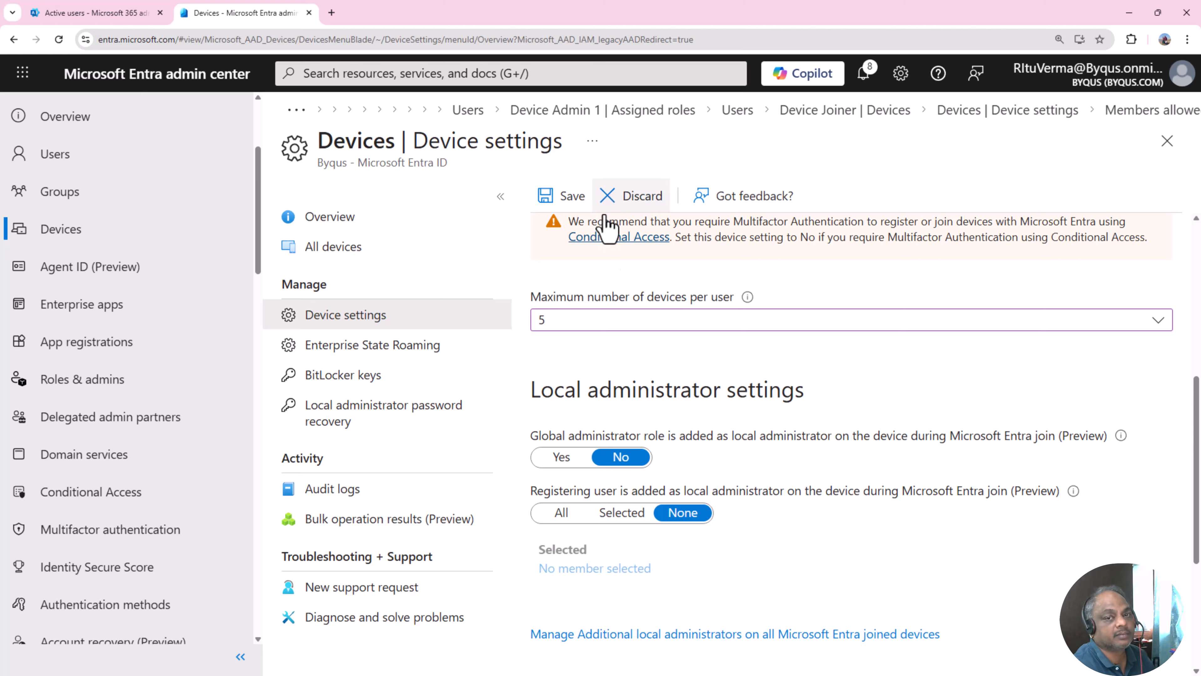
scroll(591, 299, "down", 1)
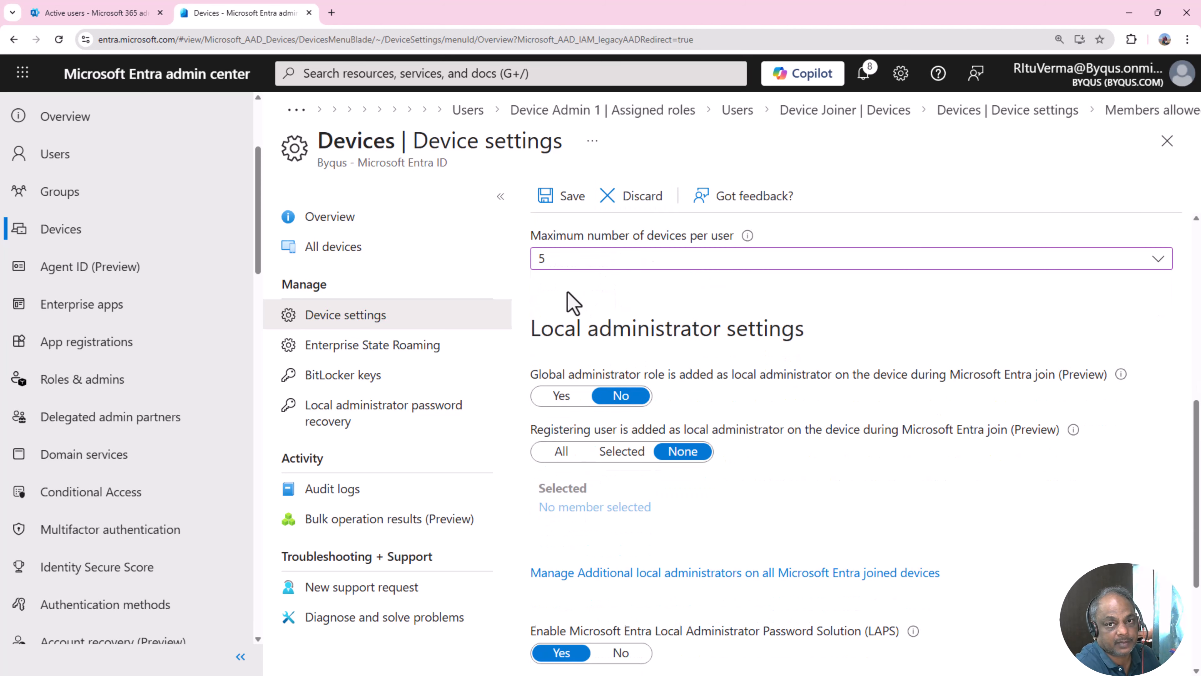
scroll(614, 416, "up", 2)
scroll(620, 444, "down", 1)
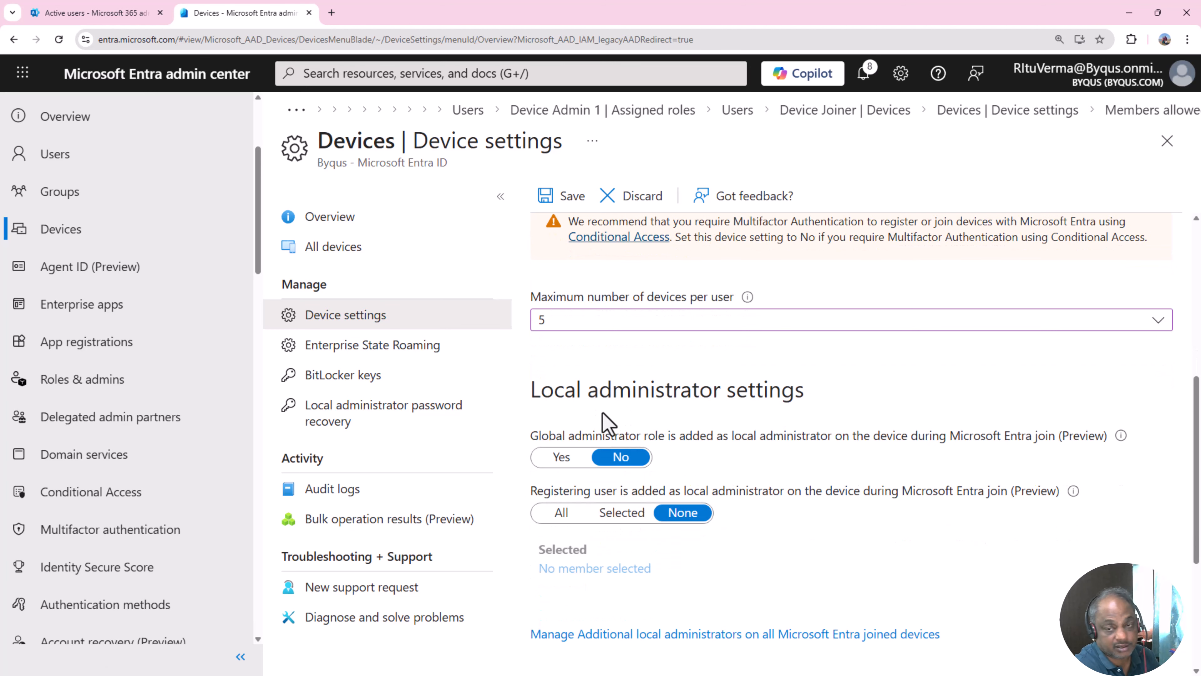
scroll(586, 407, "down", 1)
left_click_drag(530, 327, 832, 338)
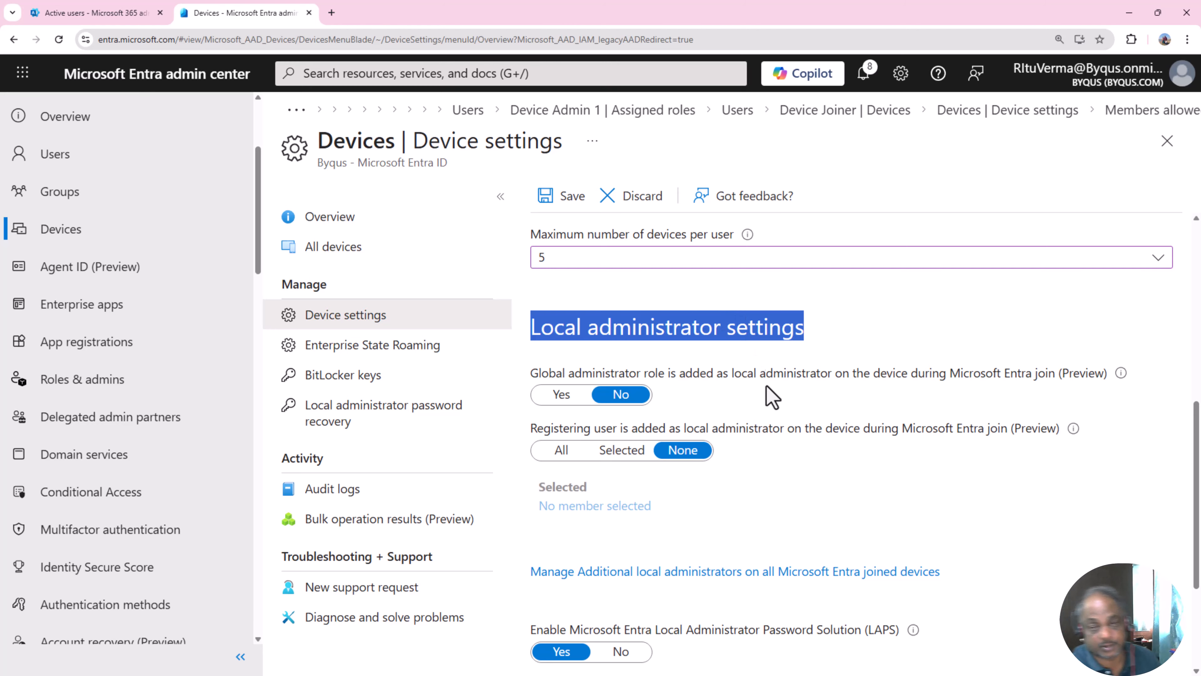
scroll(849, 456, "down", 1)
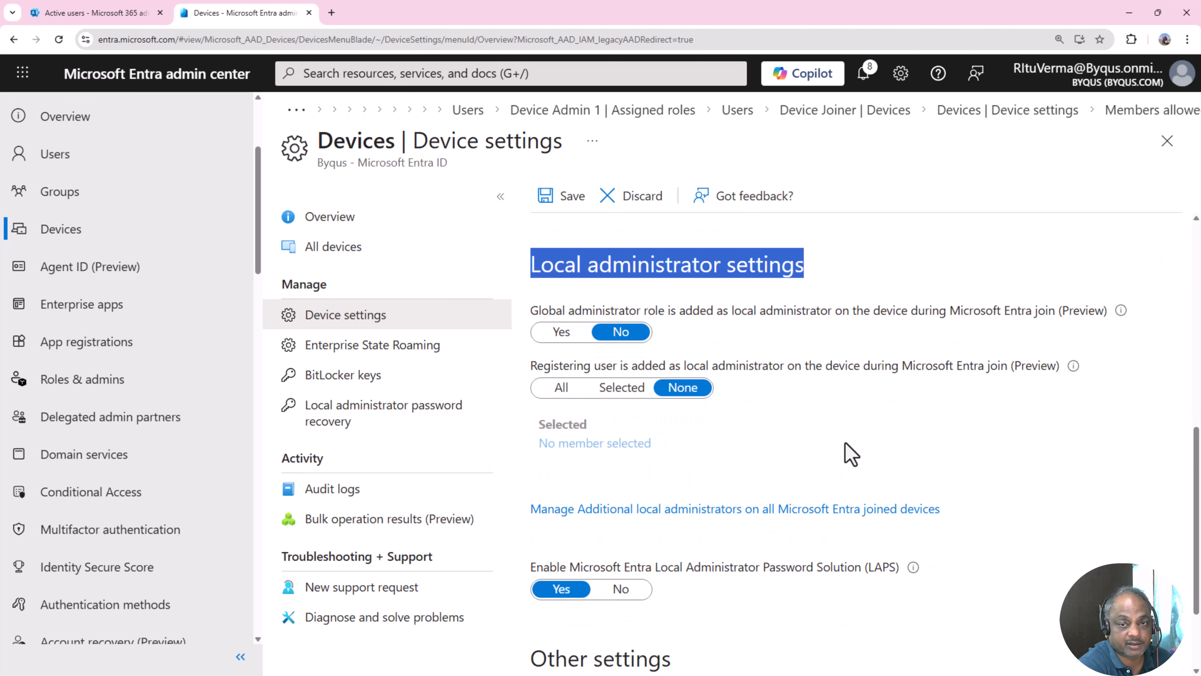
left_click(527, 318)
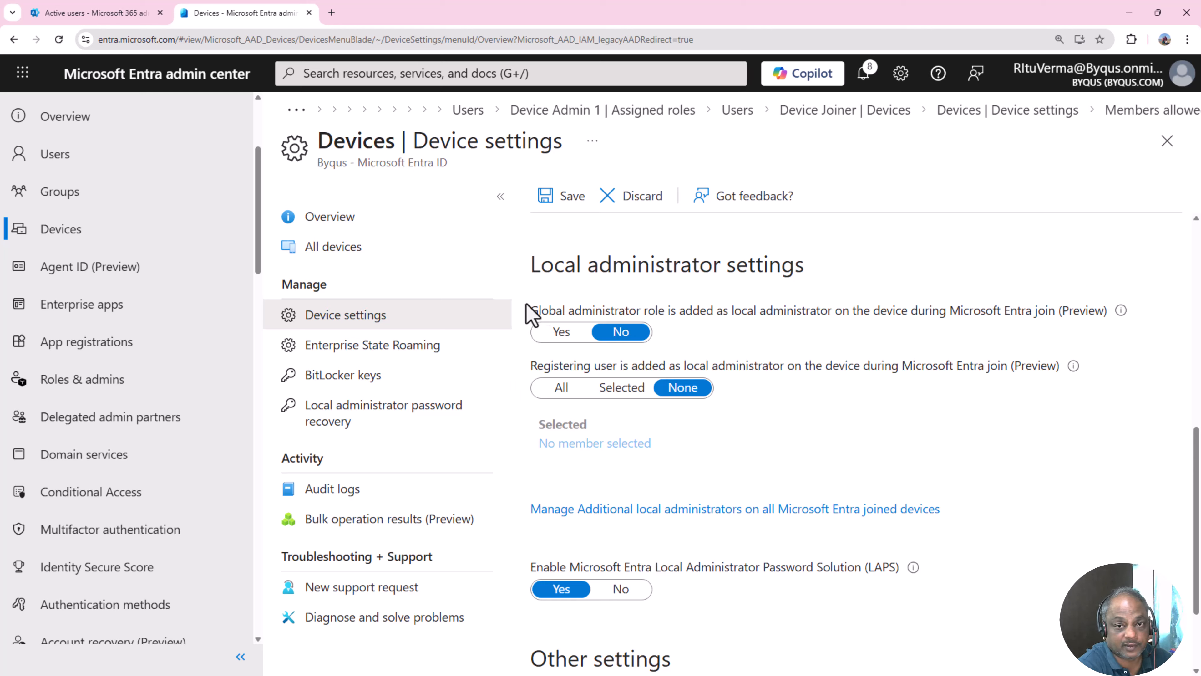
left_click_drag(529, 310, 547, 313)
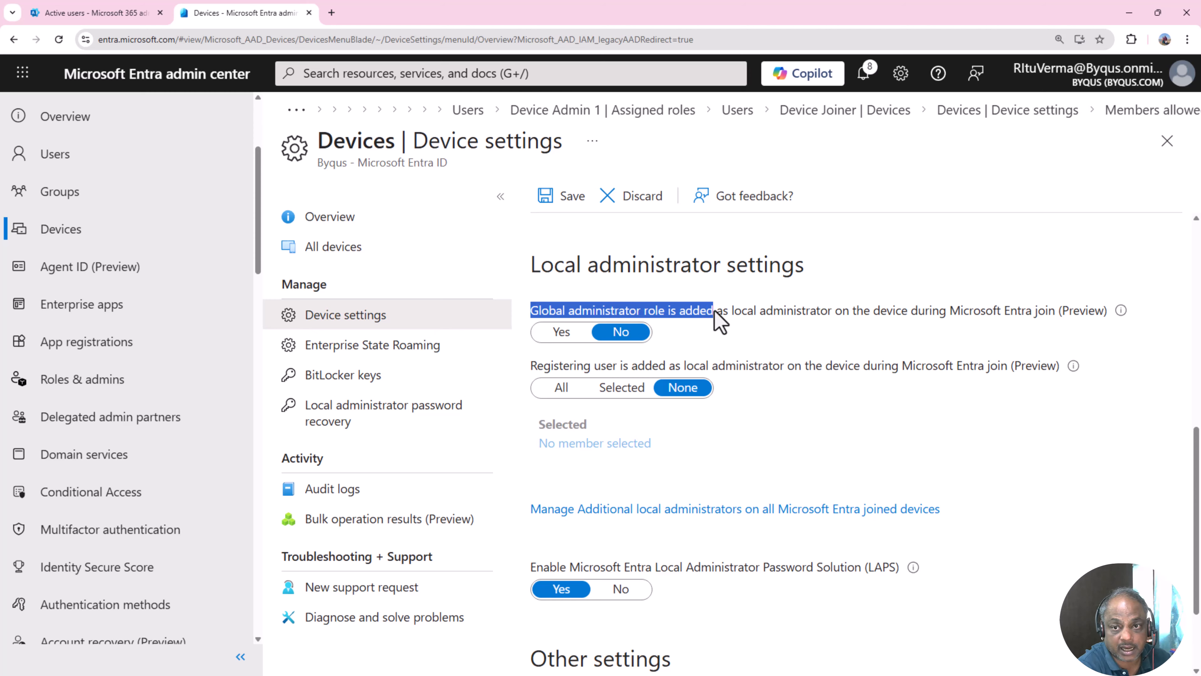
left_click_drag(714, 310, 1104, 329)
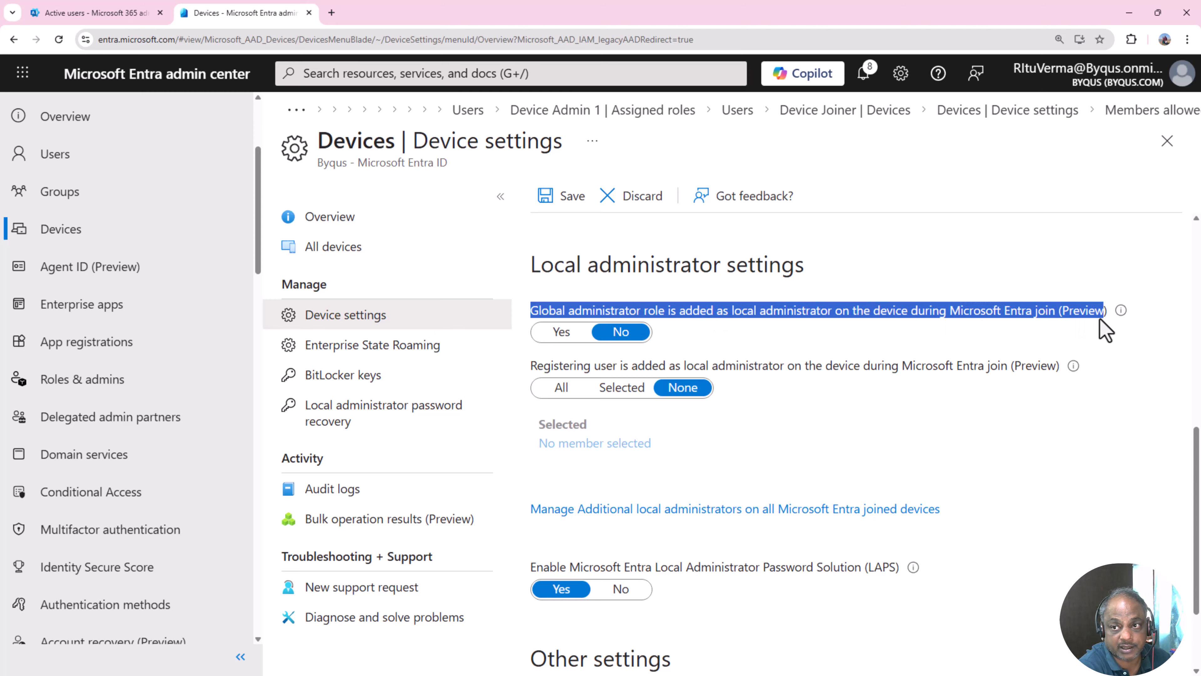
left_click(1103, 319)
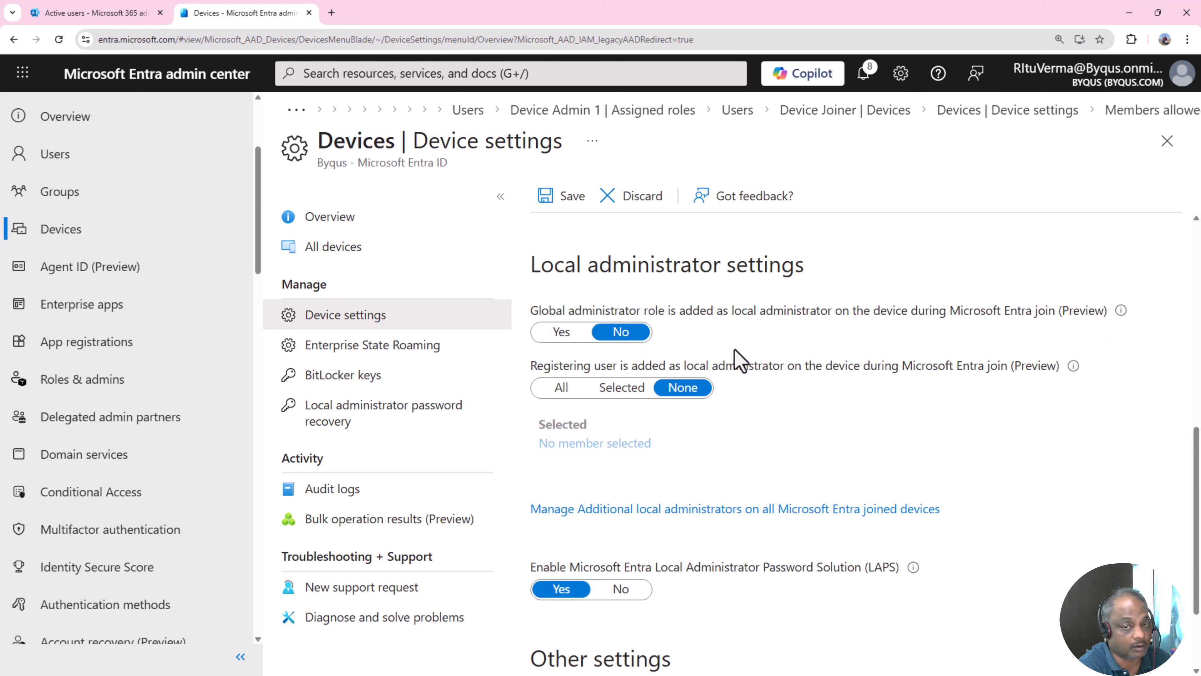
left_click(568, 334)
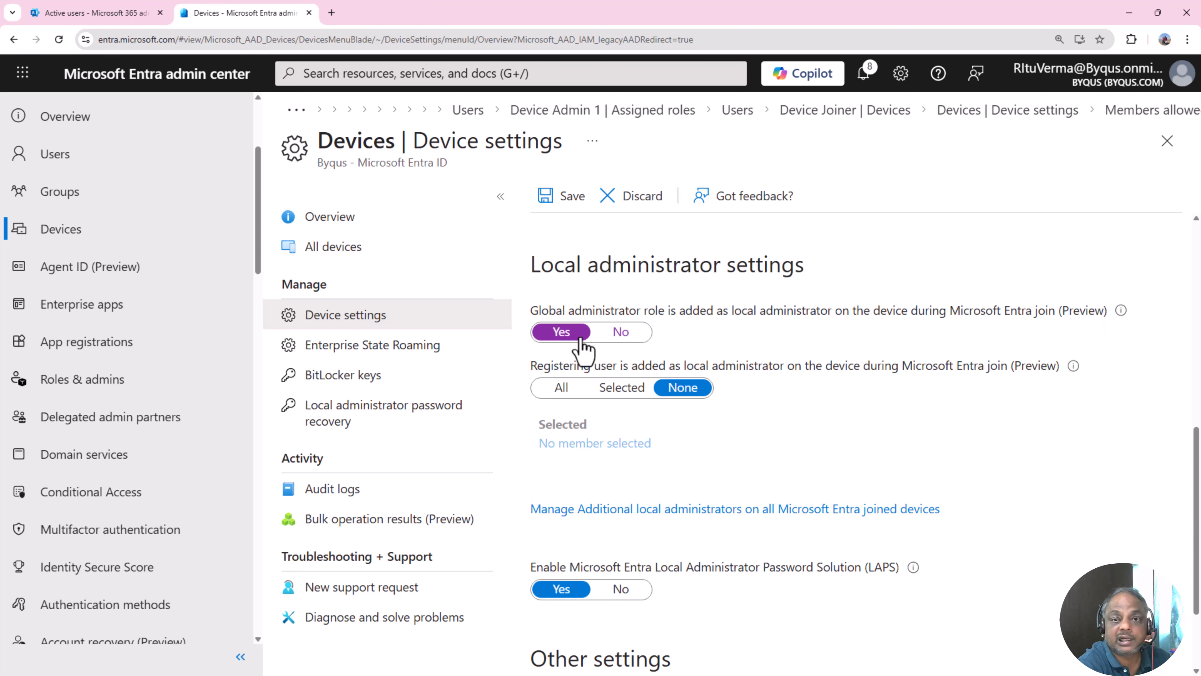
left_click(623, 334)
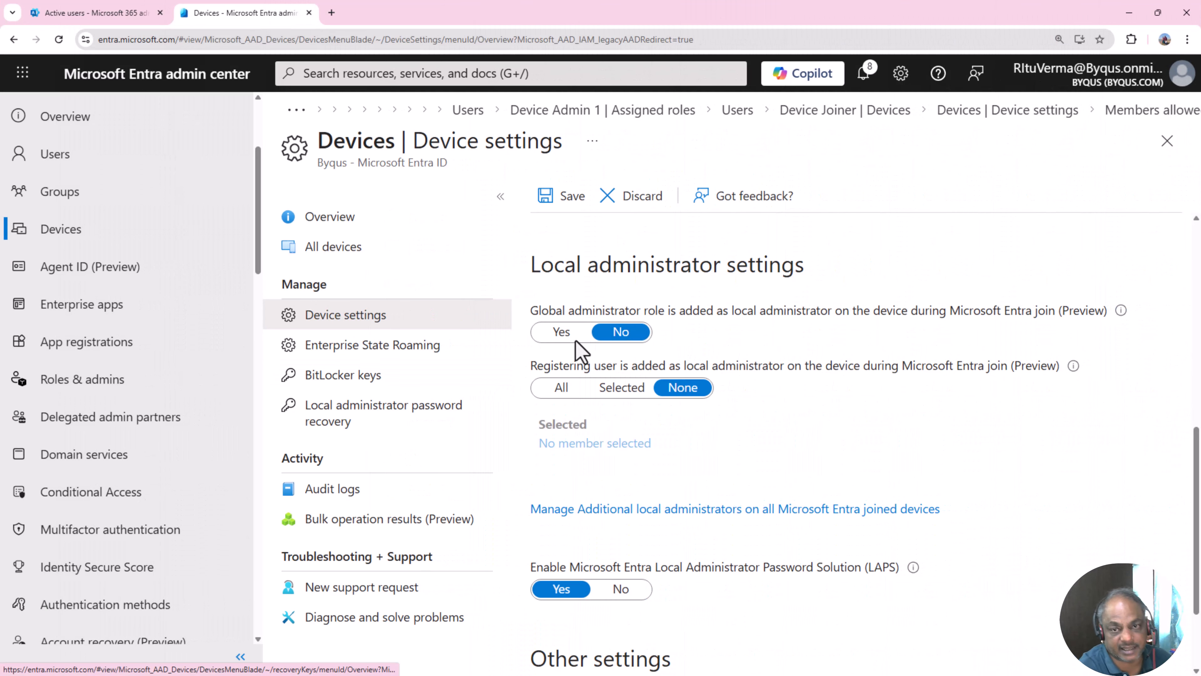
left_click(581, 335)
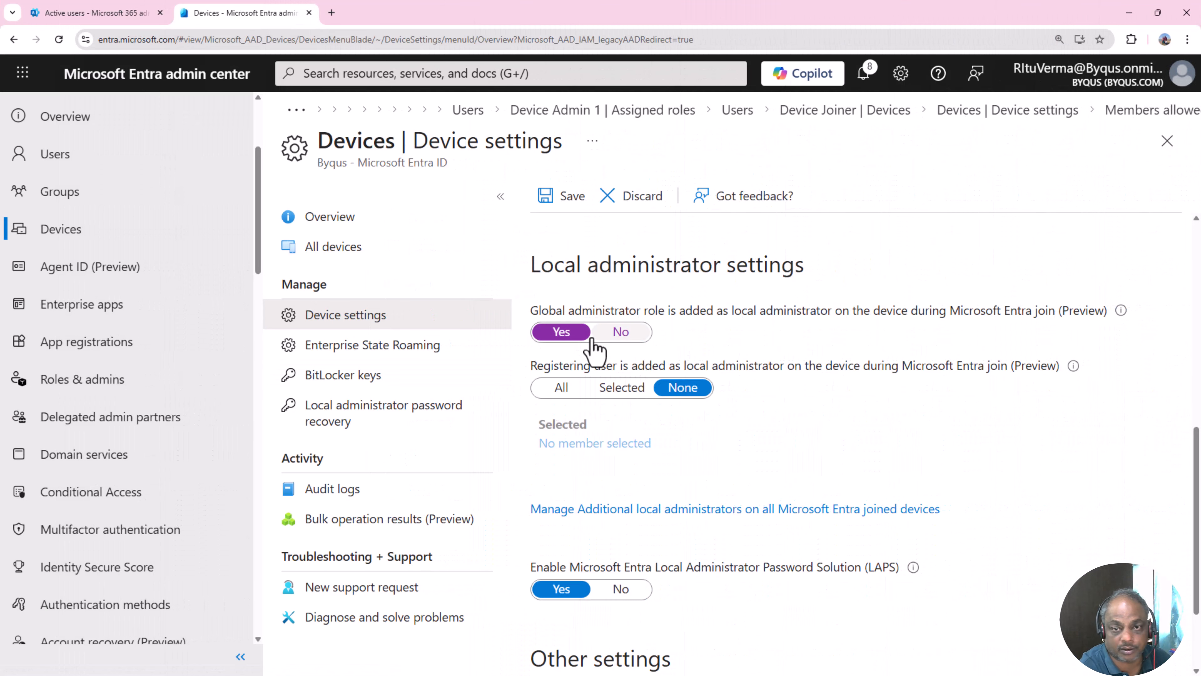
left_click(633, 337)
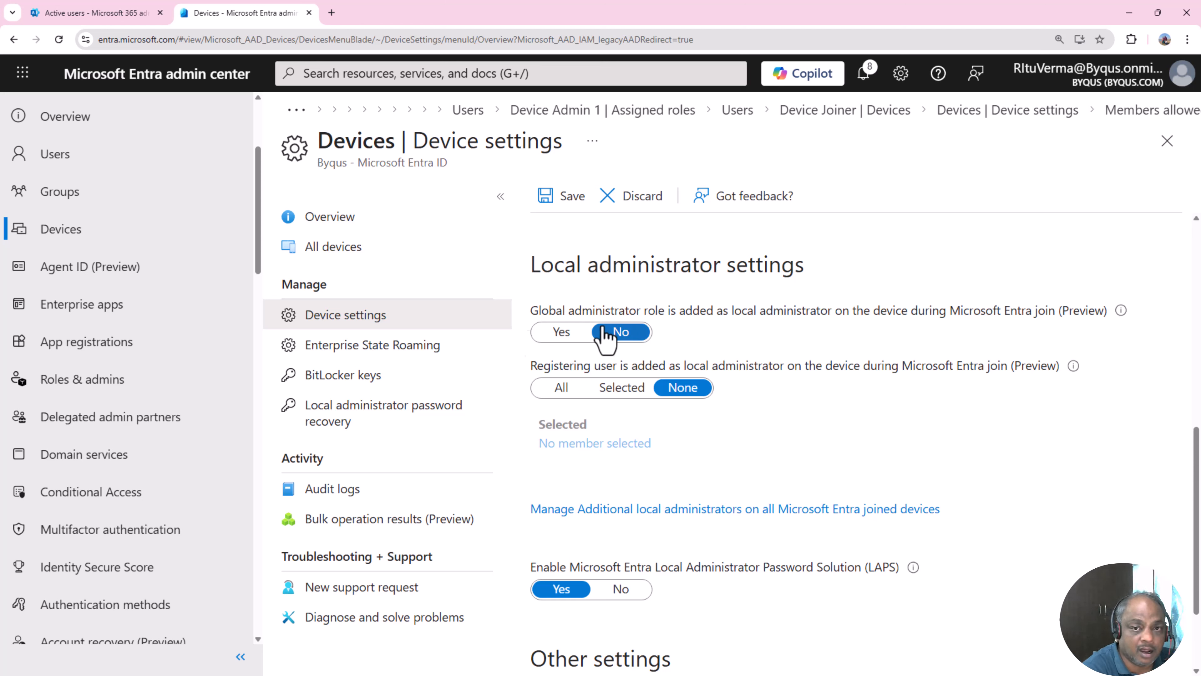
left_click_drag(528, 365, 1059, 385)
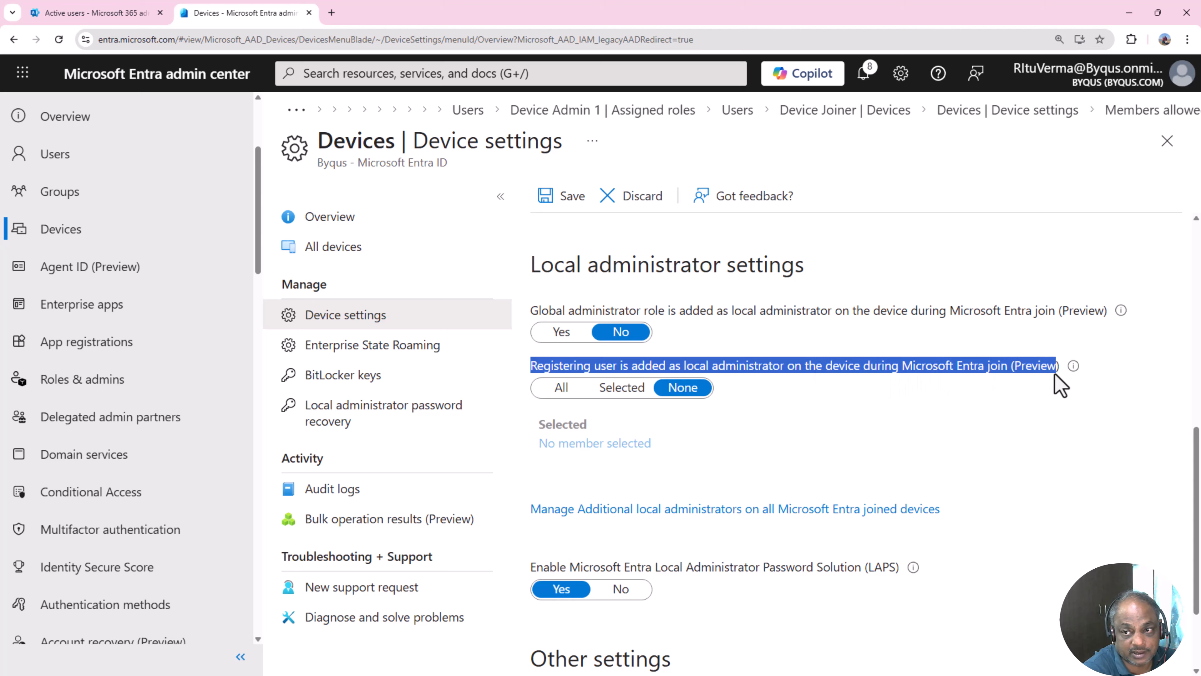
left_click(901, 433)
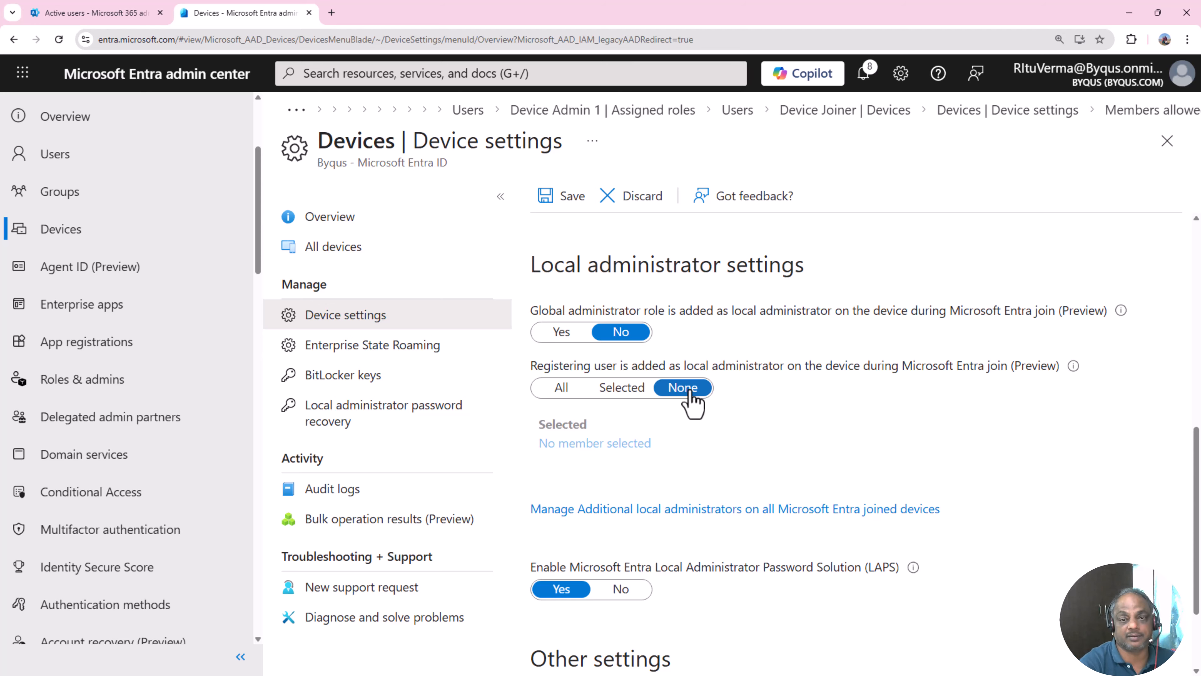
left_click(619, 388)
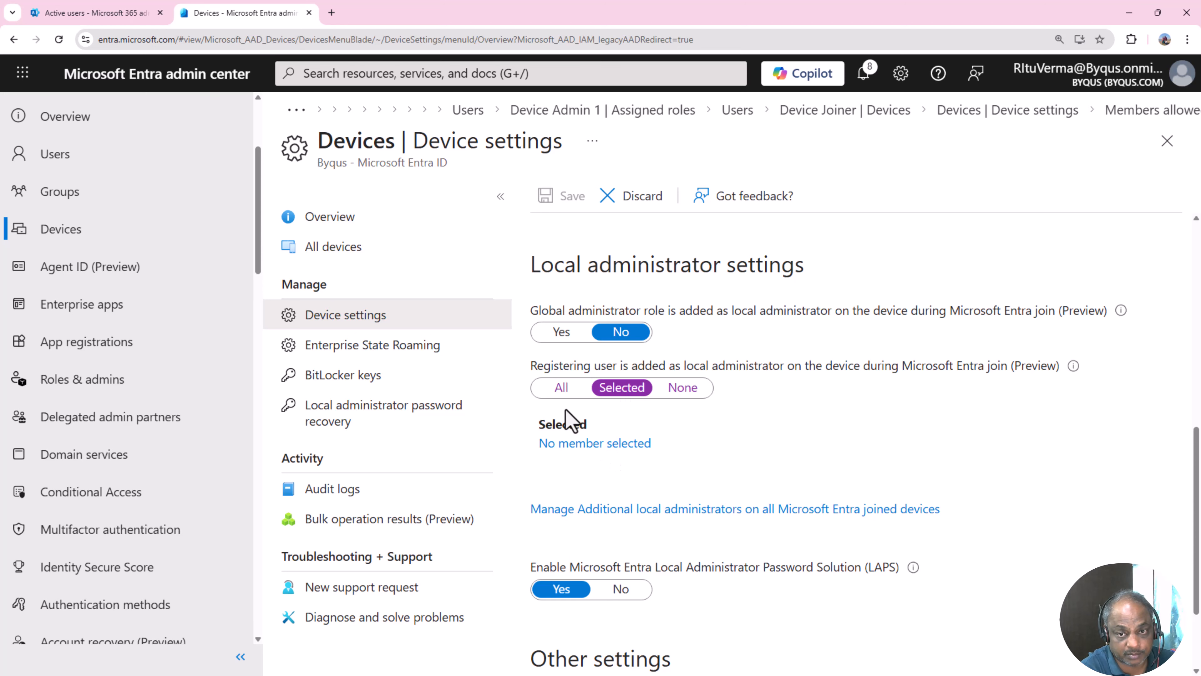
left_click(562, 388)
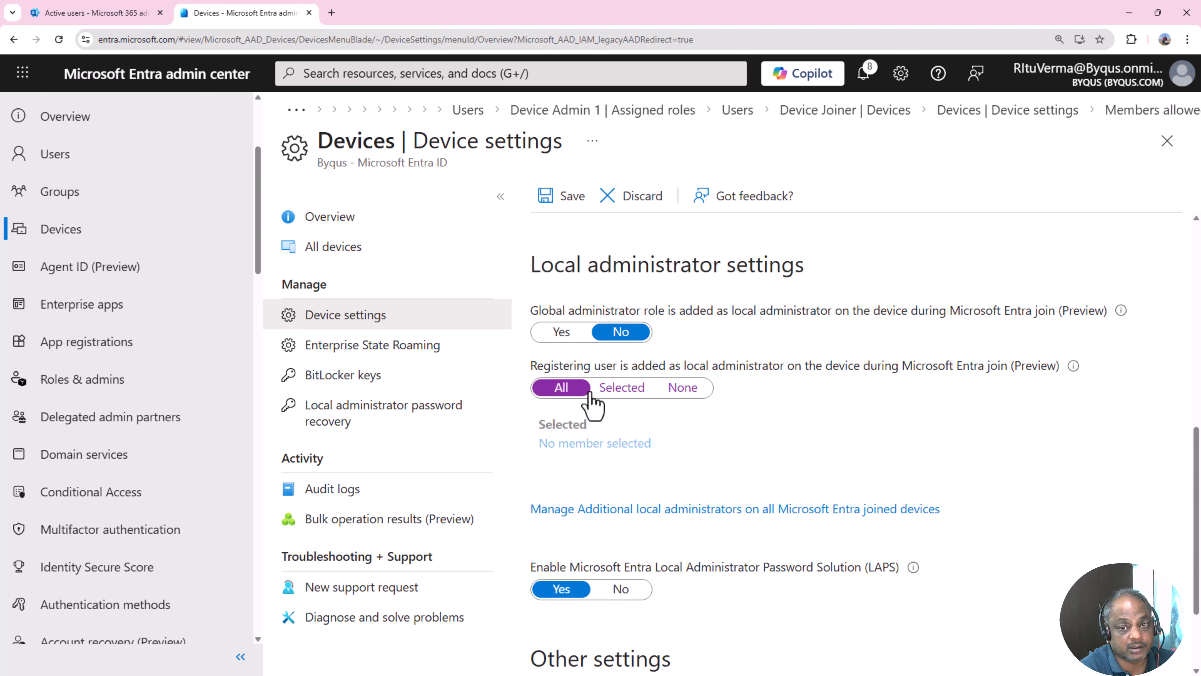
left_click(682, 392)
scroll(752, 497, "down", 2)
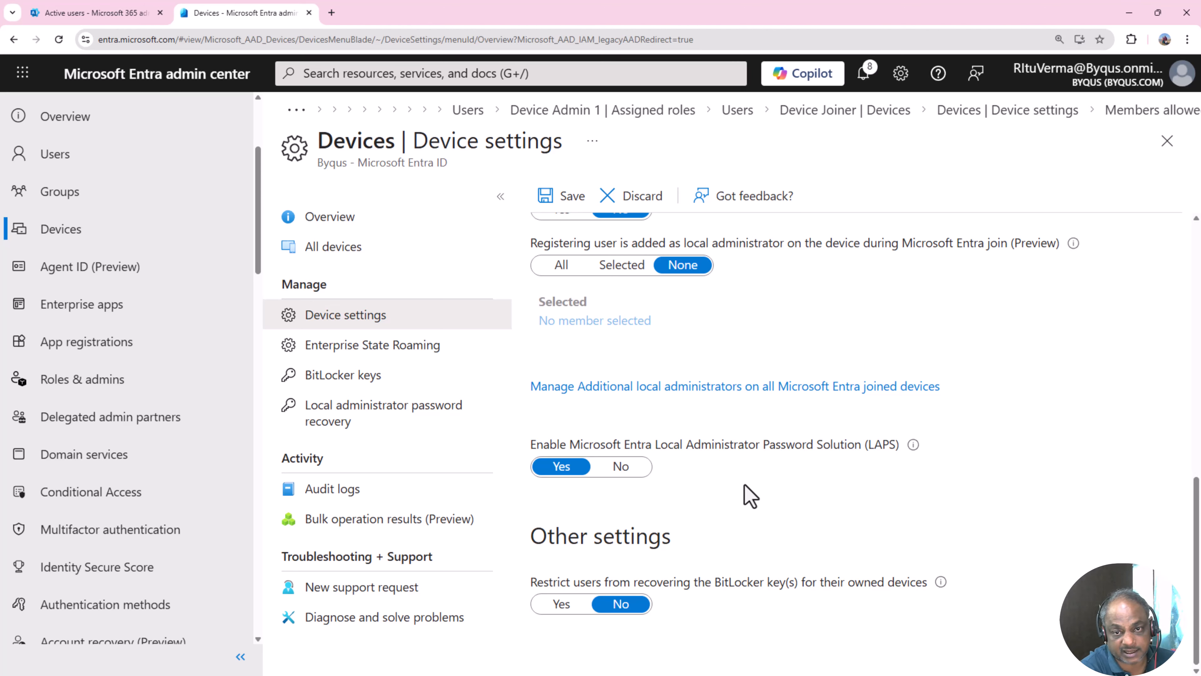
scroll(748, 493, "up", 1)
scroll(728, 490, "down", 1)
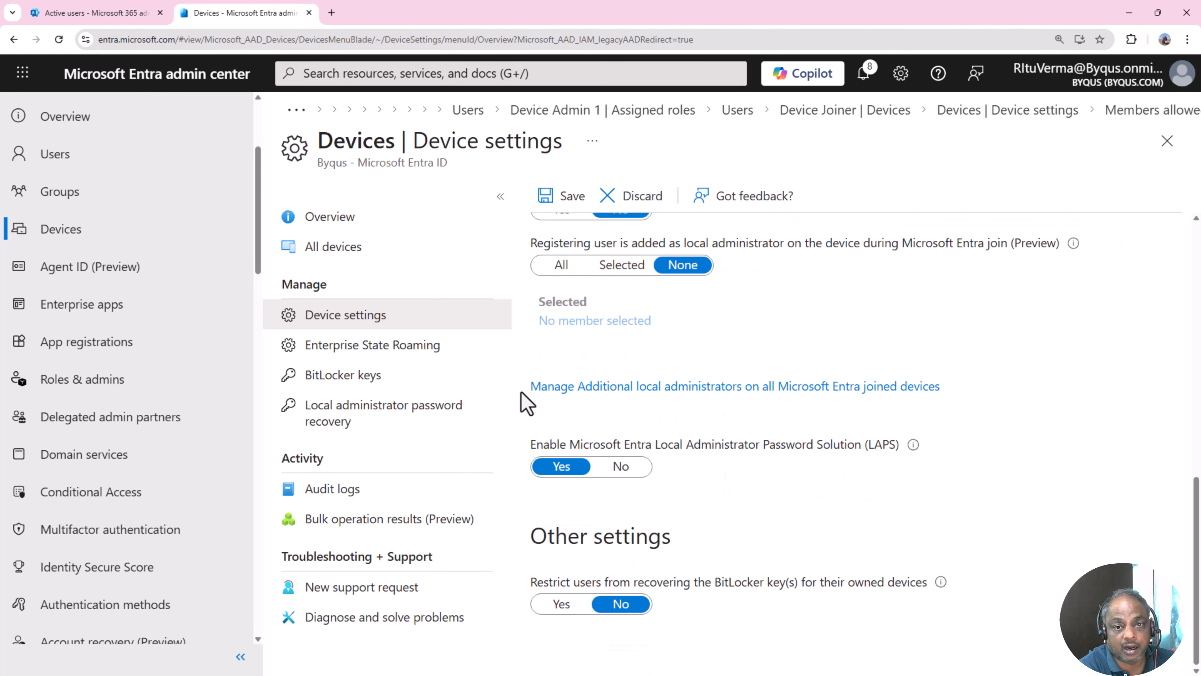
left_click_drag(527, 390, 984, 391)
left_click(1021, 437)
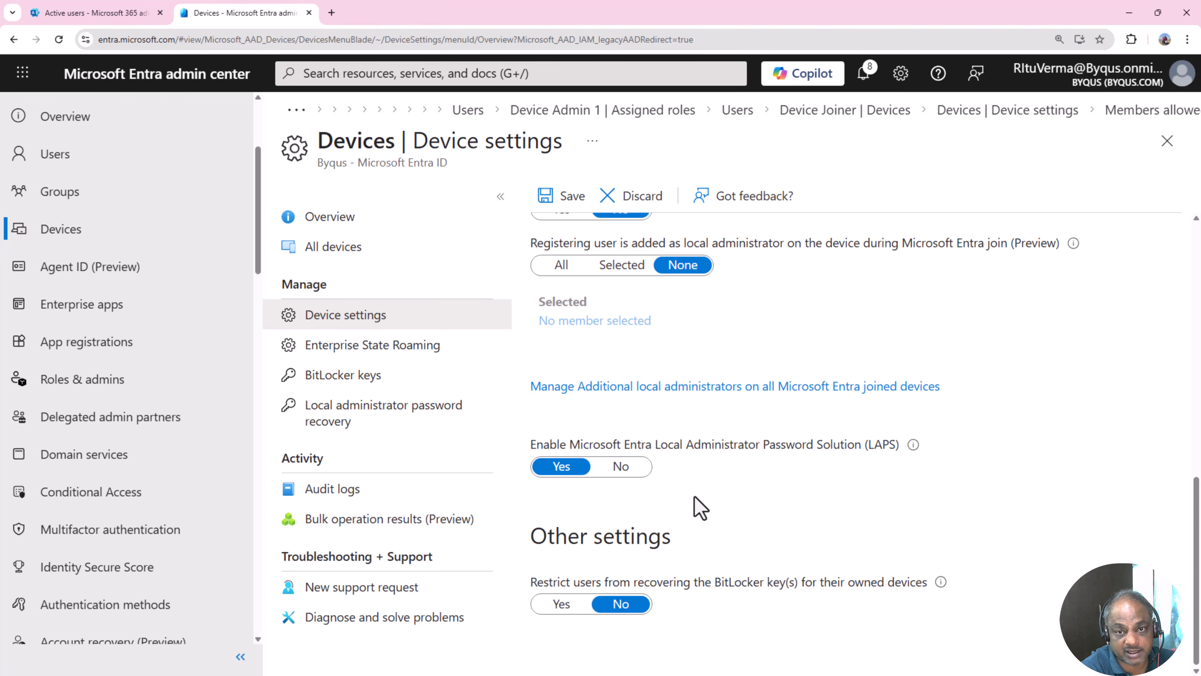
left_click_drag(530, 446, 828, 519)
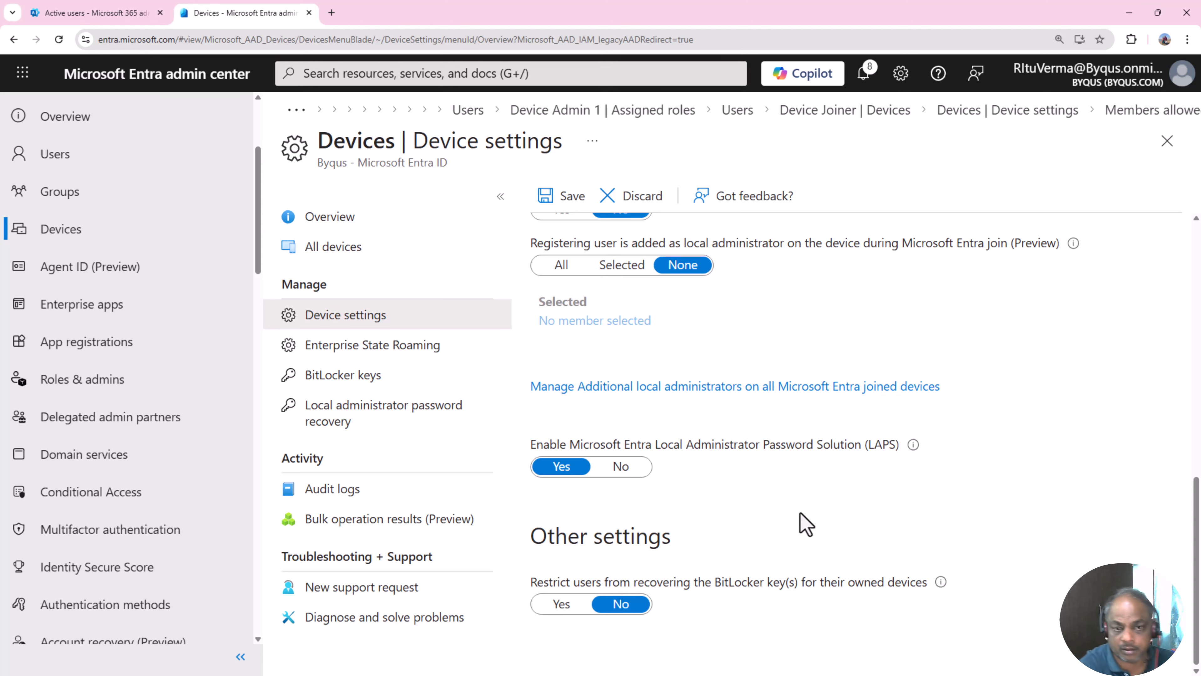
scroll(833, 544, "up", 6)
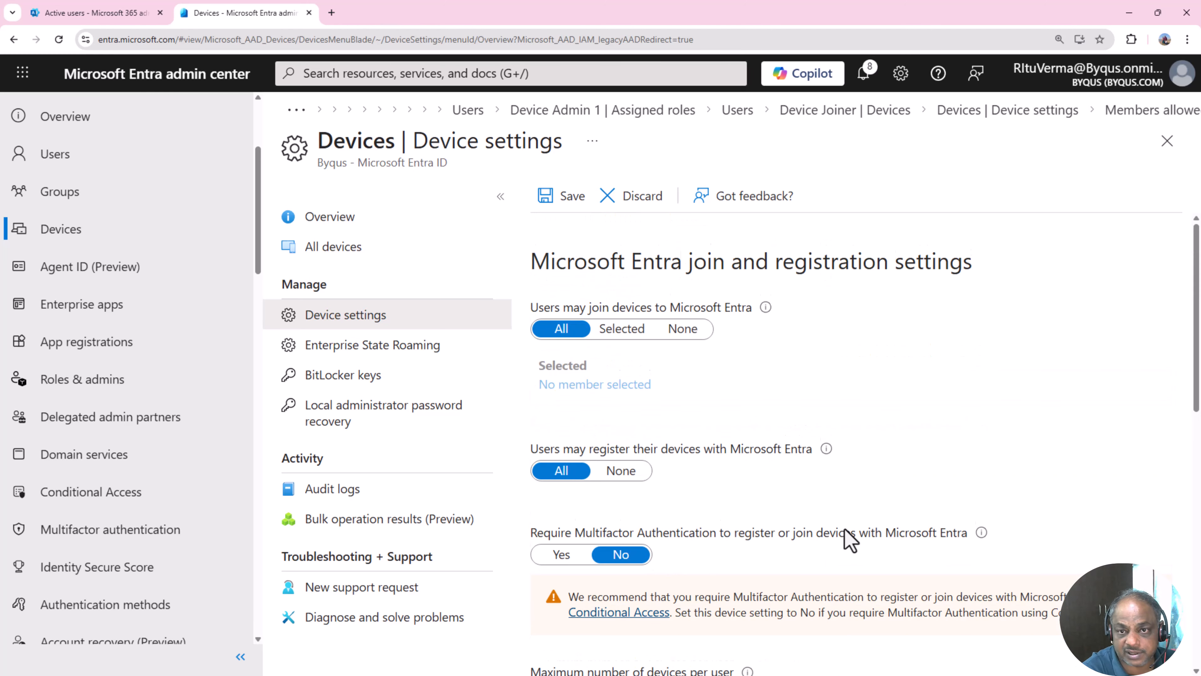
scroll(901, 461, "down", 4)
scroll(864, 448, "up", 4)
scroll(868, 450, "down", 2)
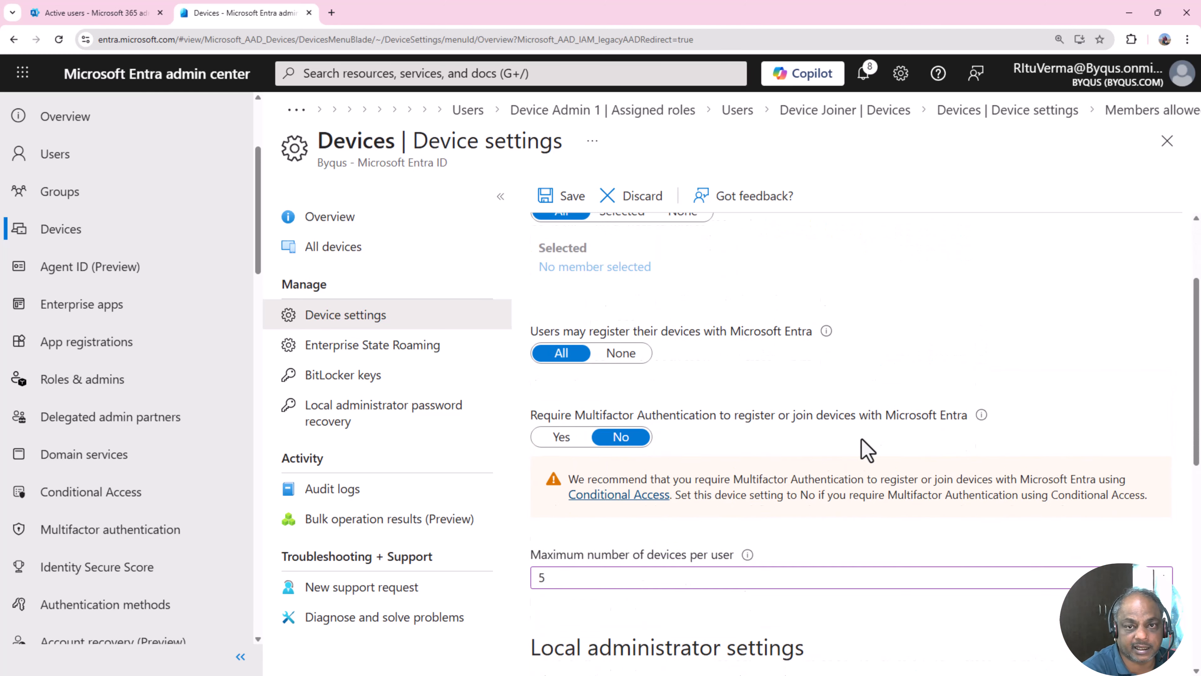
scroll(861, 438, "down", 4)
scroll(862, 438, "up", 6)
scroll(861, 440, "down", 2)
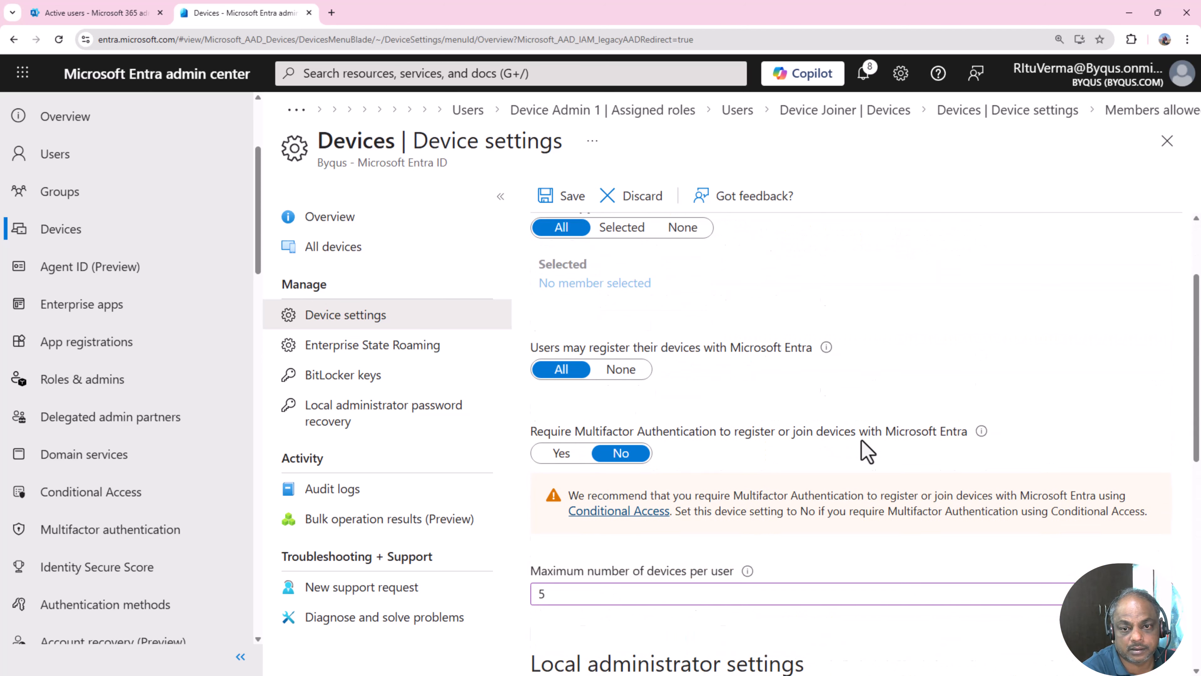
scroll(867, 452, "down", 5)
left_click_drag(531, 335, 732, 475)
left_click(877, 509)
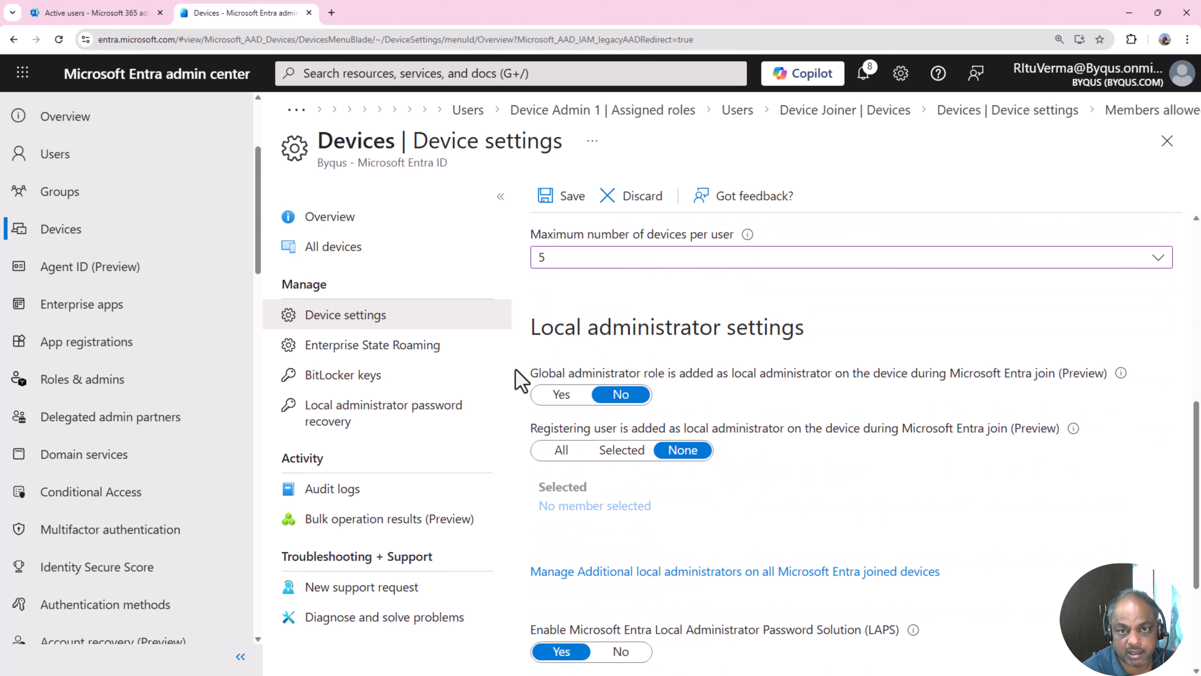
left_click_drag(523, 377, 1008, 394)
left_click(942, 491)
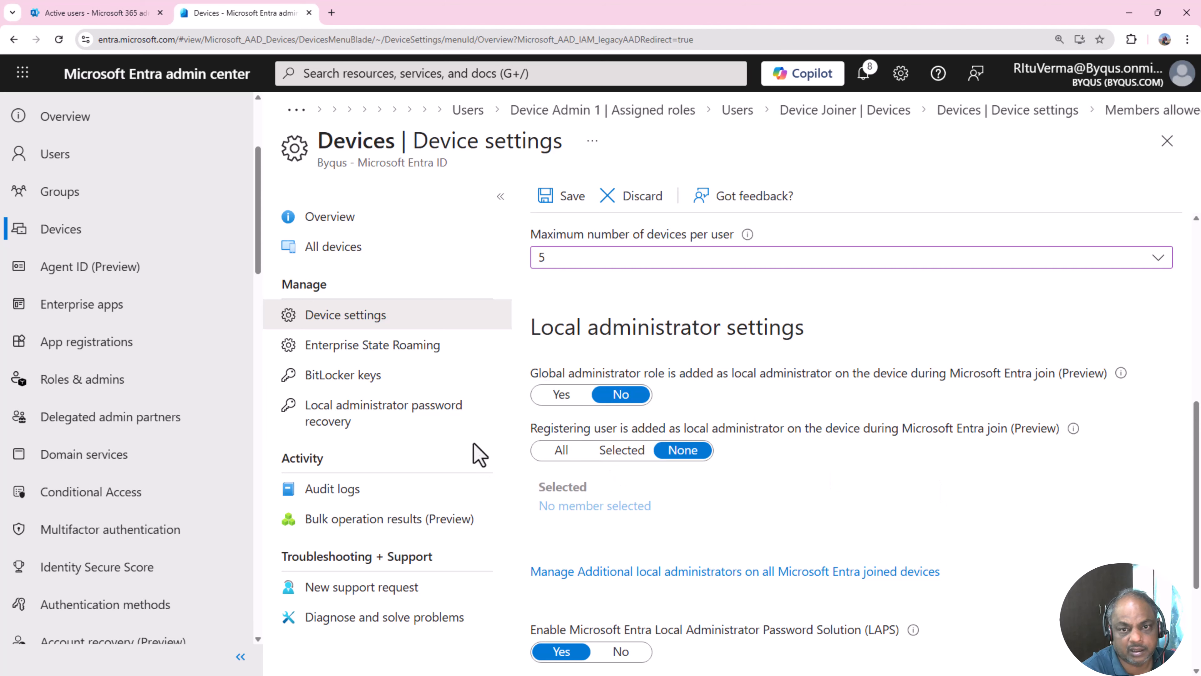
left_click_drag(530, 428, 873, 465)
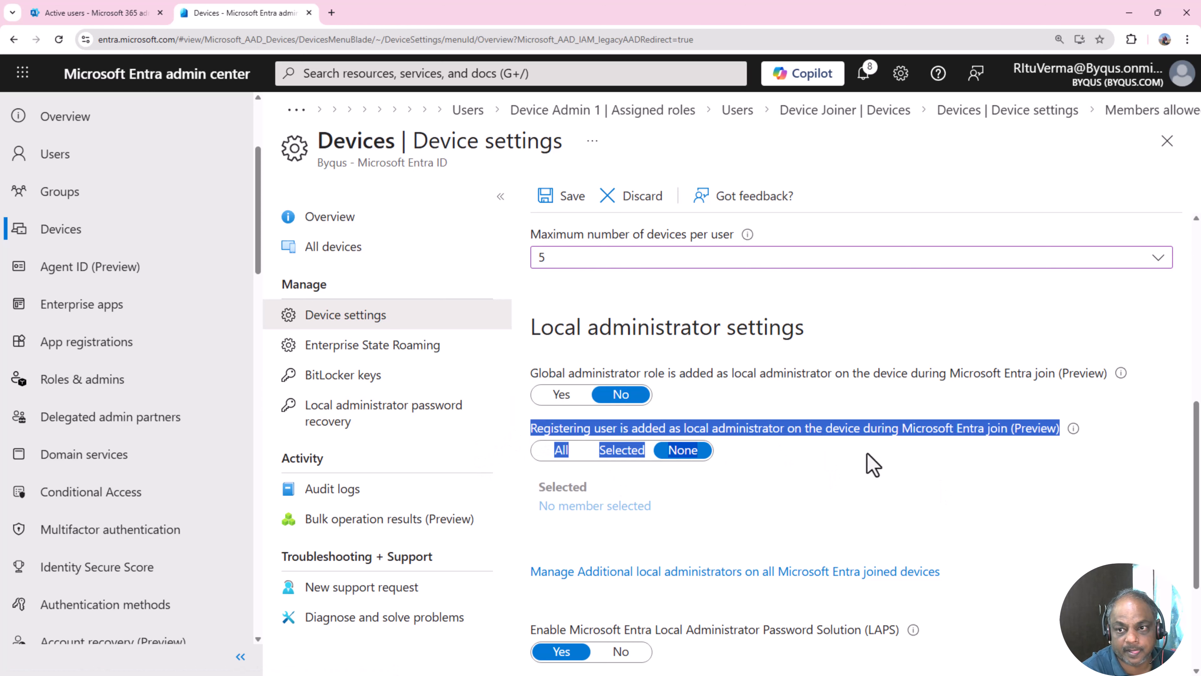
left_click(861, 486)
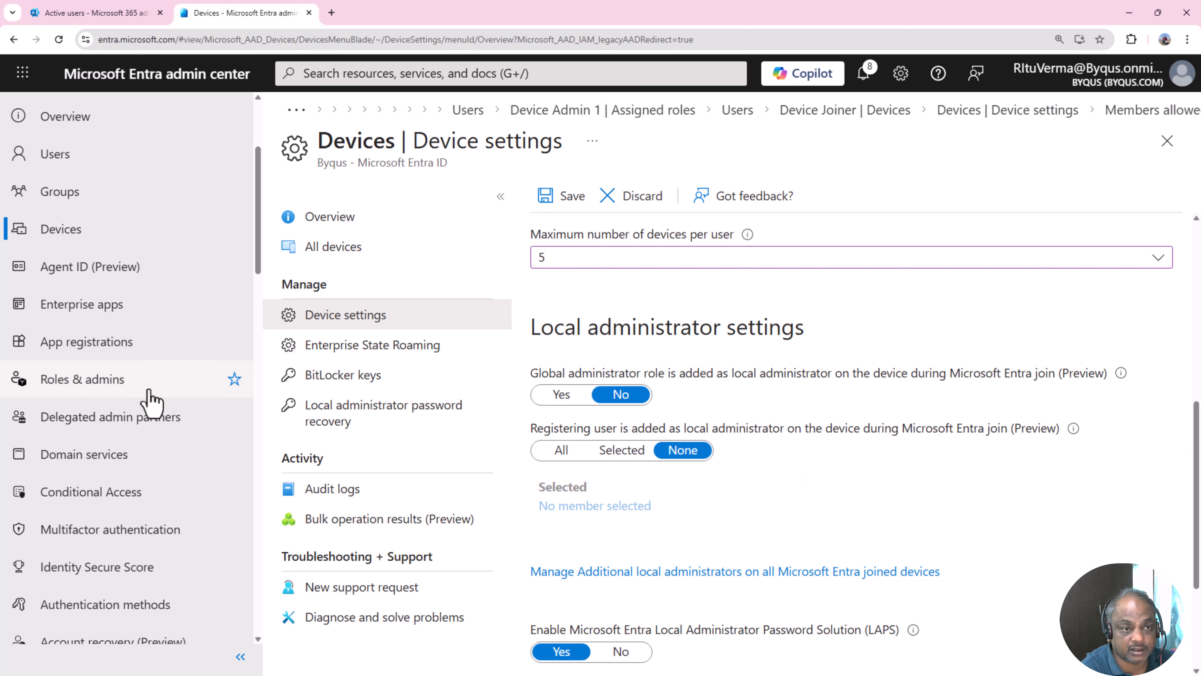
- Open the Roles & admins list of all roles and search for 'Microsoft Entra Joined Device'
left_click(85, 386)
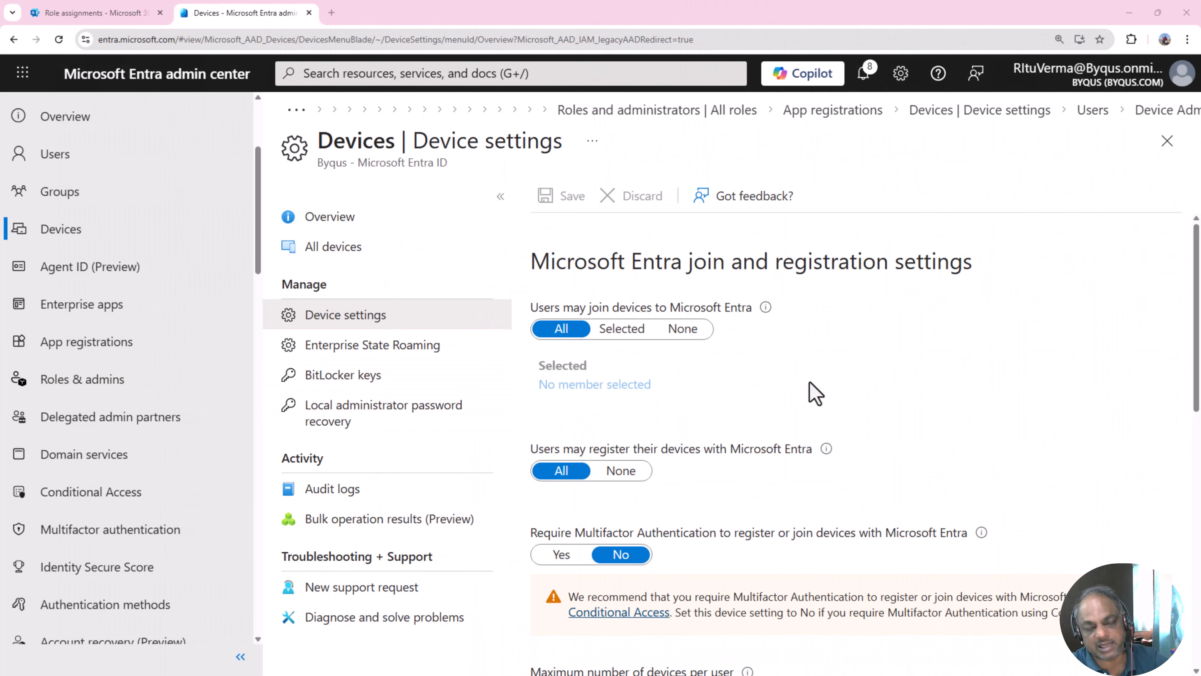
left_click(54, 387)
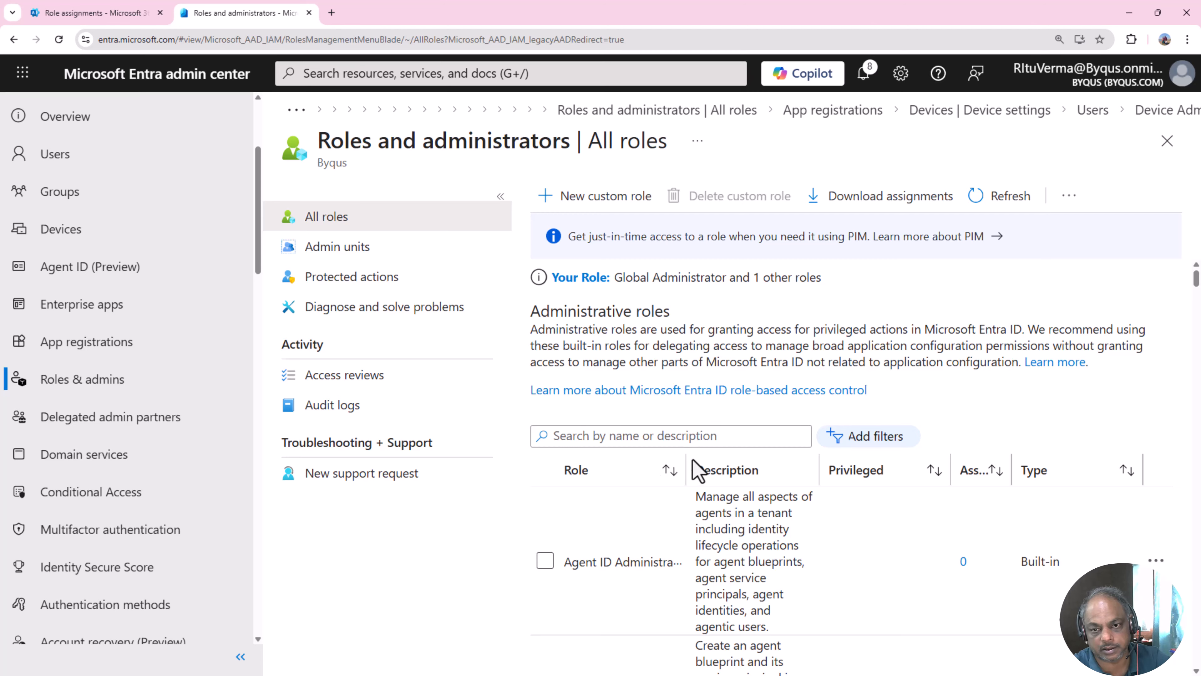
left_click_drag(686, 468, 908, 468)
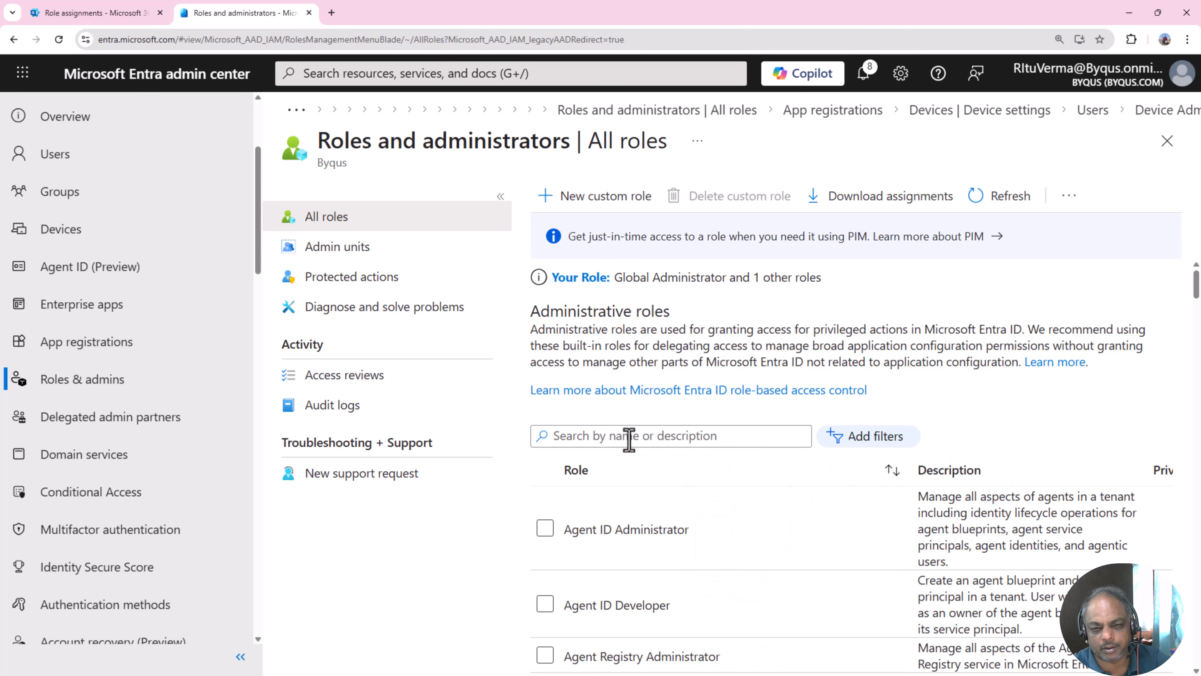
left_click(629, 435)
type("Microsoft Entra Joined Device")
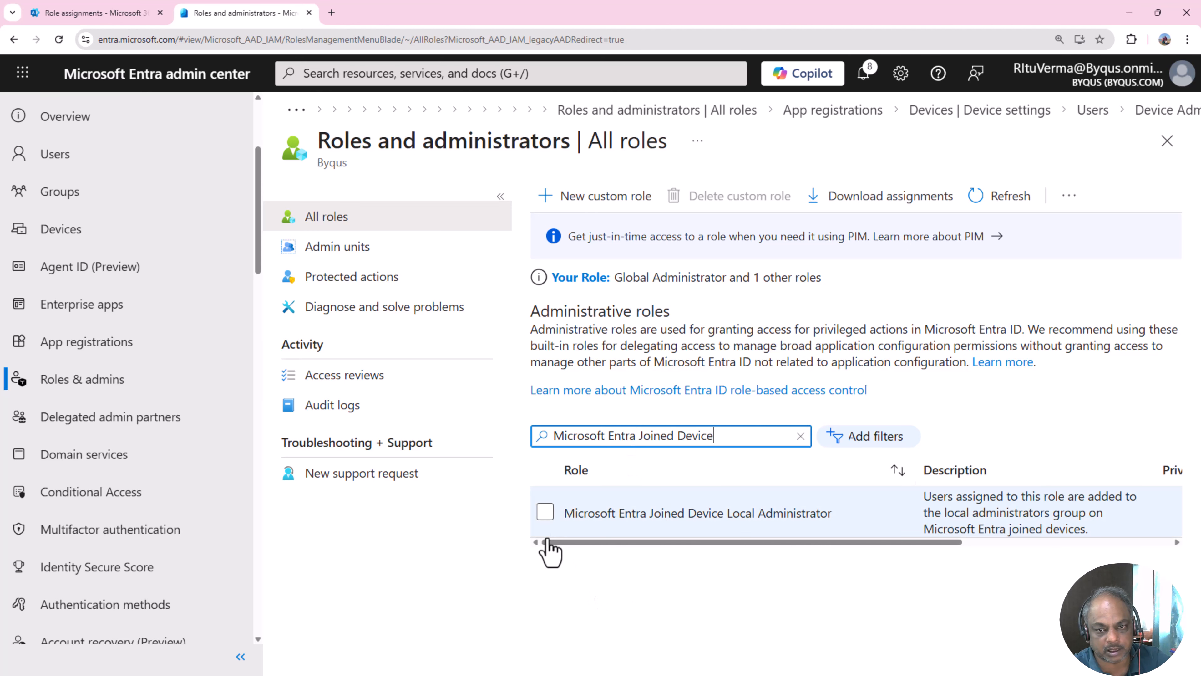
- Tick the Joined Device Local Administrator role, confirm its 1 assignment, and open its actions menu
left_click(545, 512)
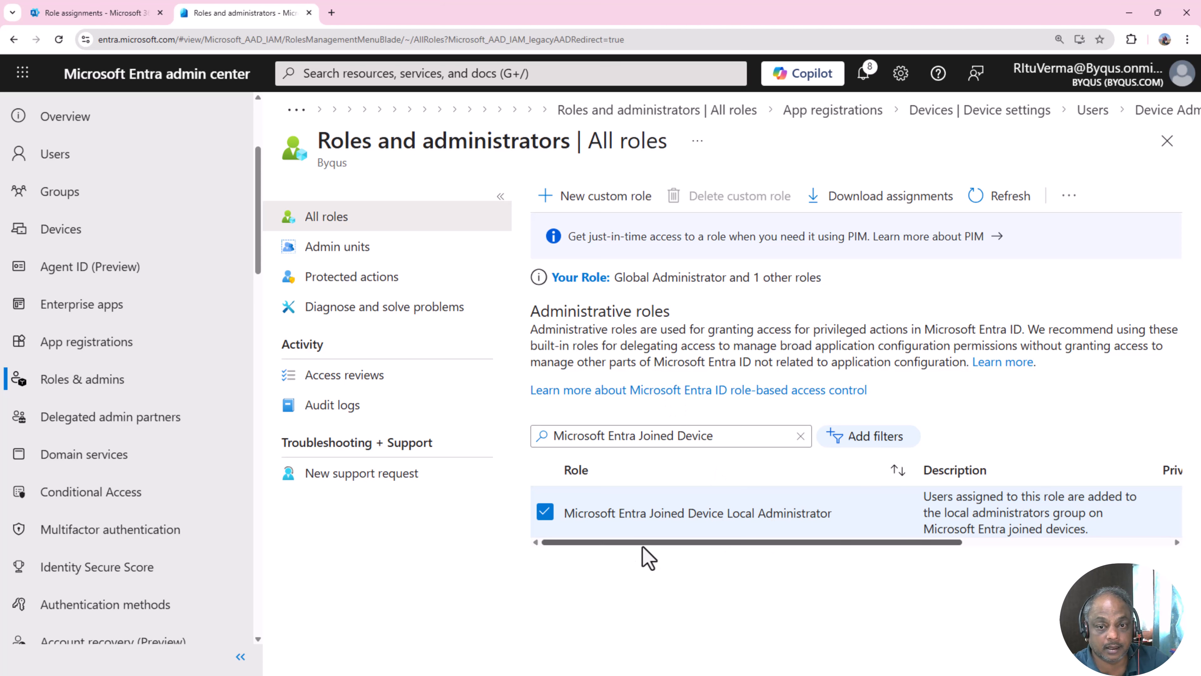
left_click_drag(627, 542, 714, 542)
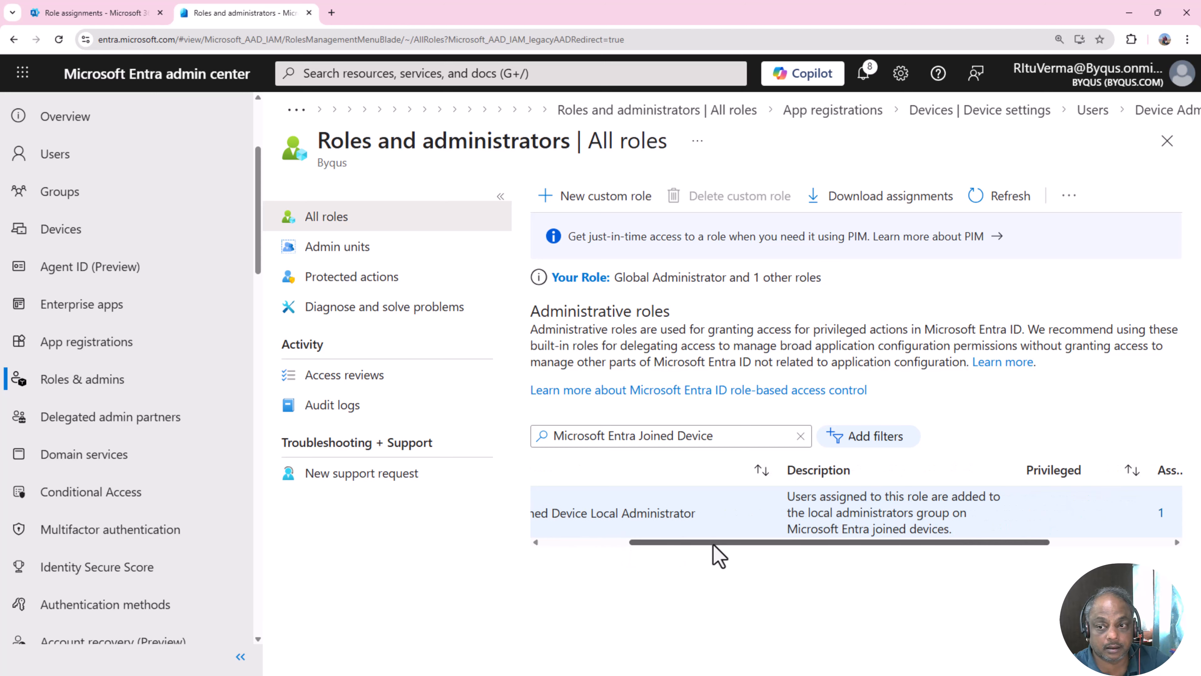
key("ctrl+minus")
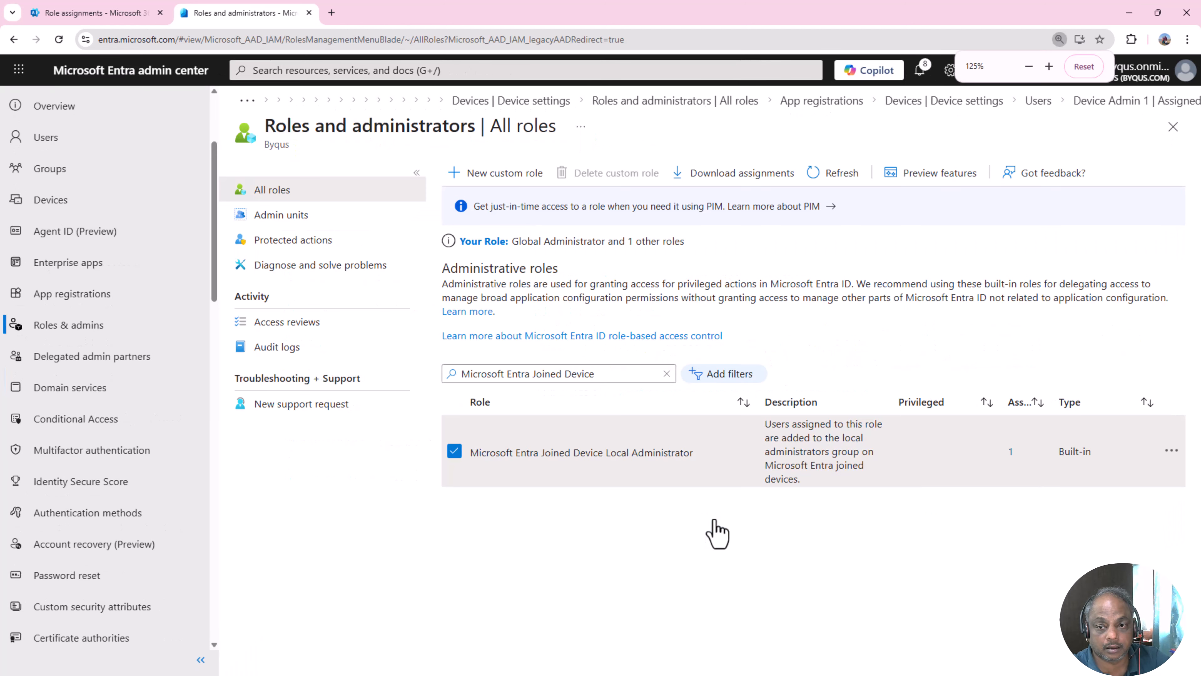
left_click(1170, 459)
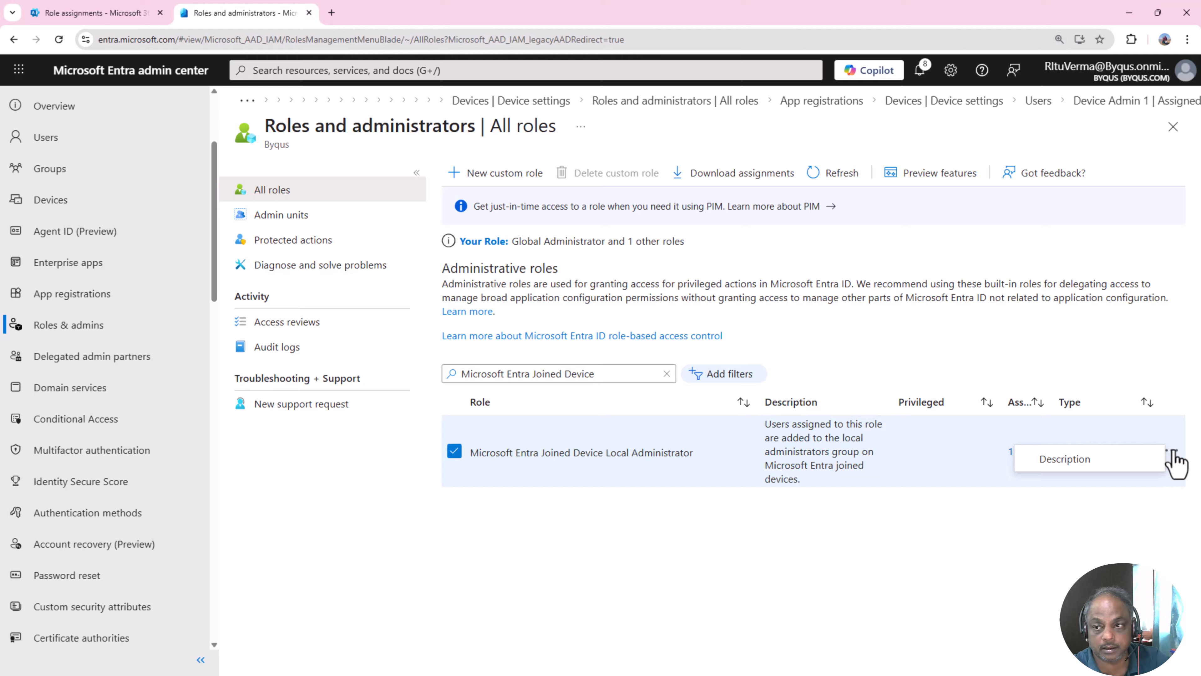
left_click(561, 453)
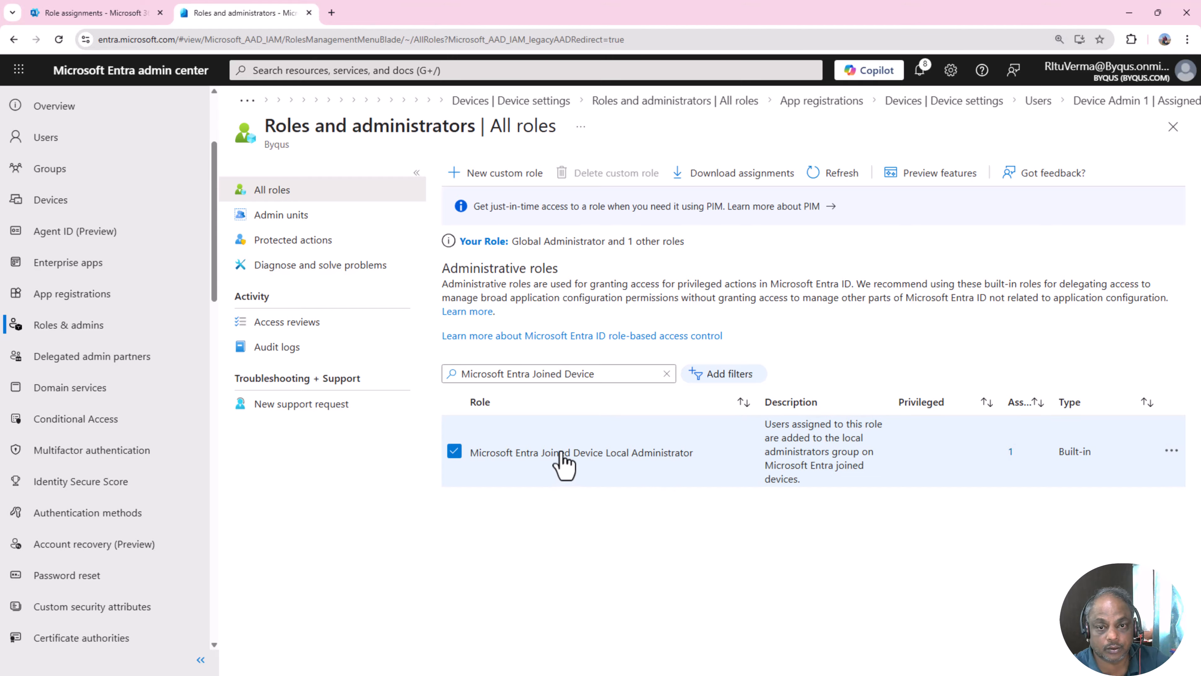
double_click(561, 453)
left_click(624, 562)
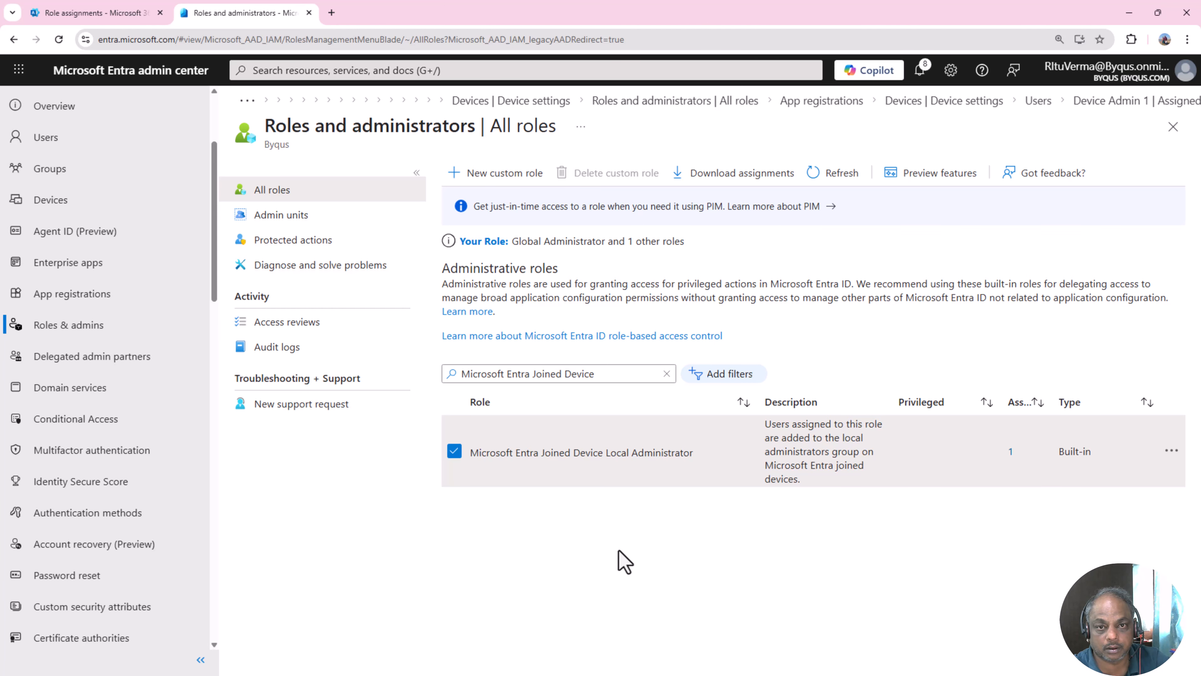
left_click(1170, 452)
- Confirm Device Admin 1's active assignment on the role's Assignments page, then start Add assignments
left_click(1111, 467)
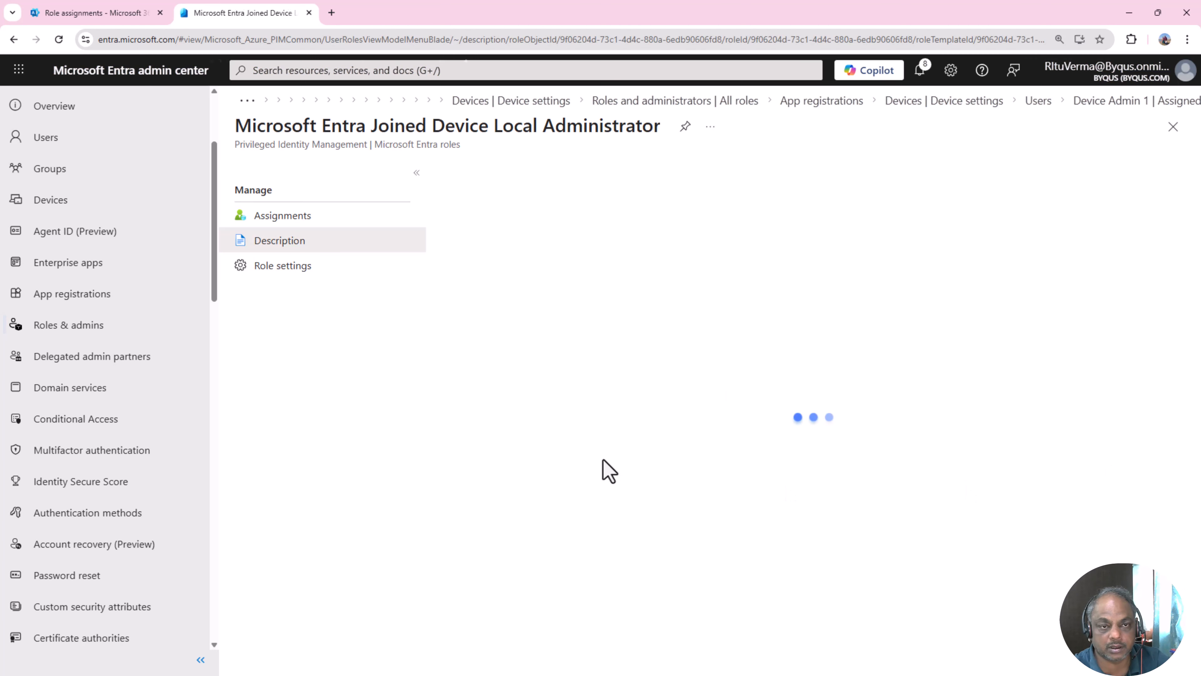
scroll(607, 461, "down", 1)
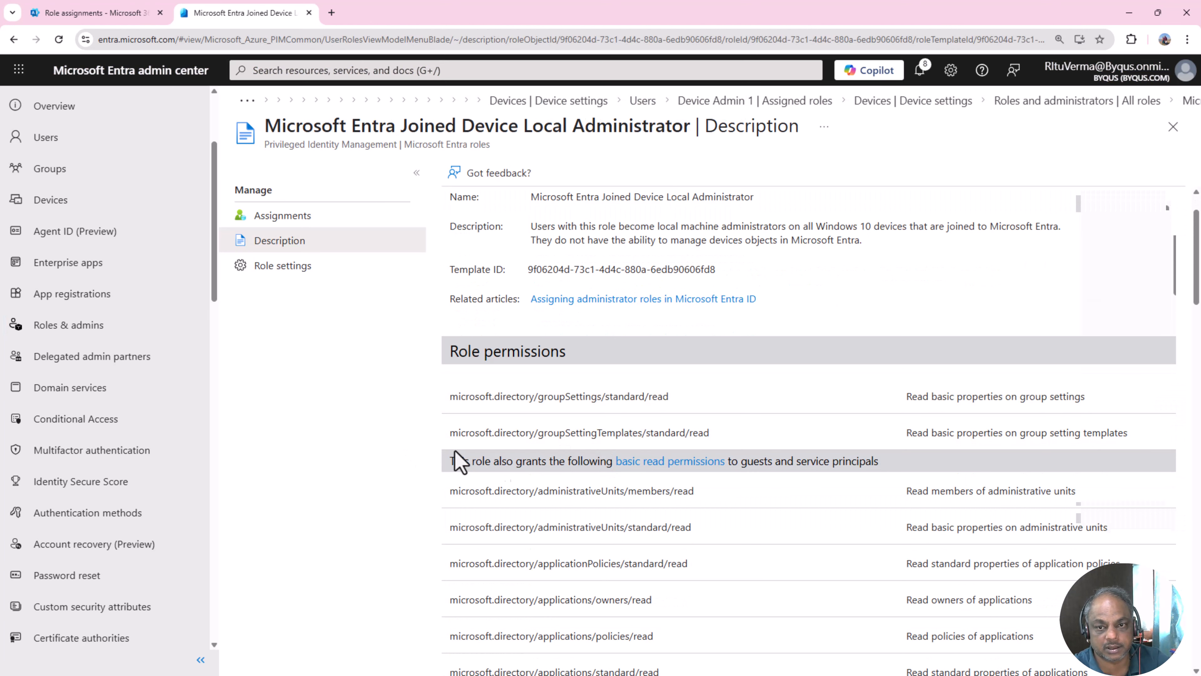
scroll(804, 514, "up", 1)
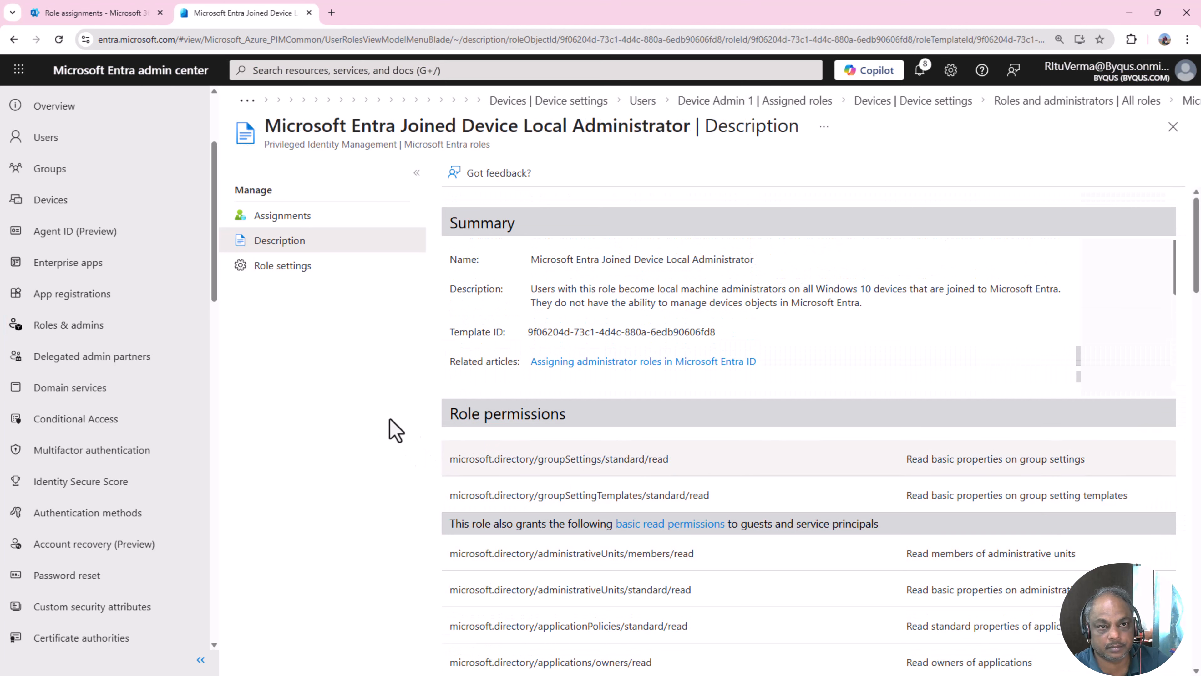
left_click(289, 225)
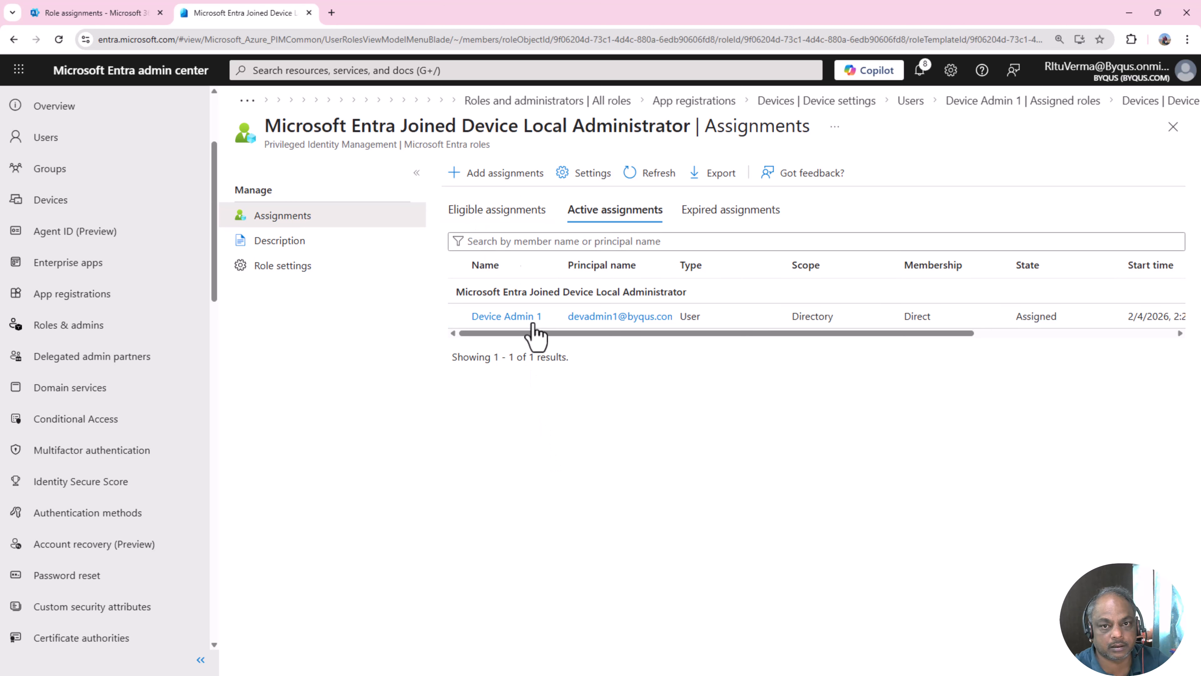
left_click_drag(465, 316, 1192, 312)
left_click(764, 453)
left_click(490, 180)
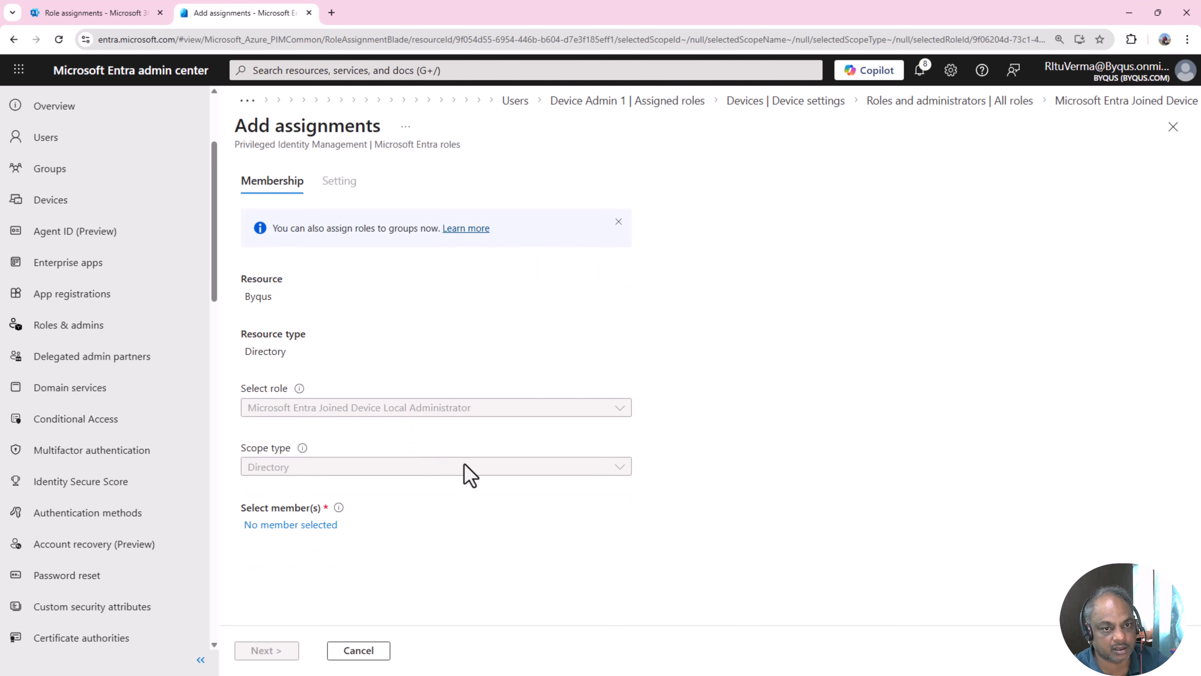
- Check the member picker's Users and Groups tabs, finding no eligible groups, then go to Groups
left_click(303, 525)
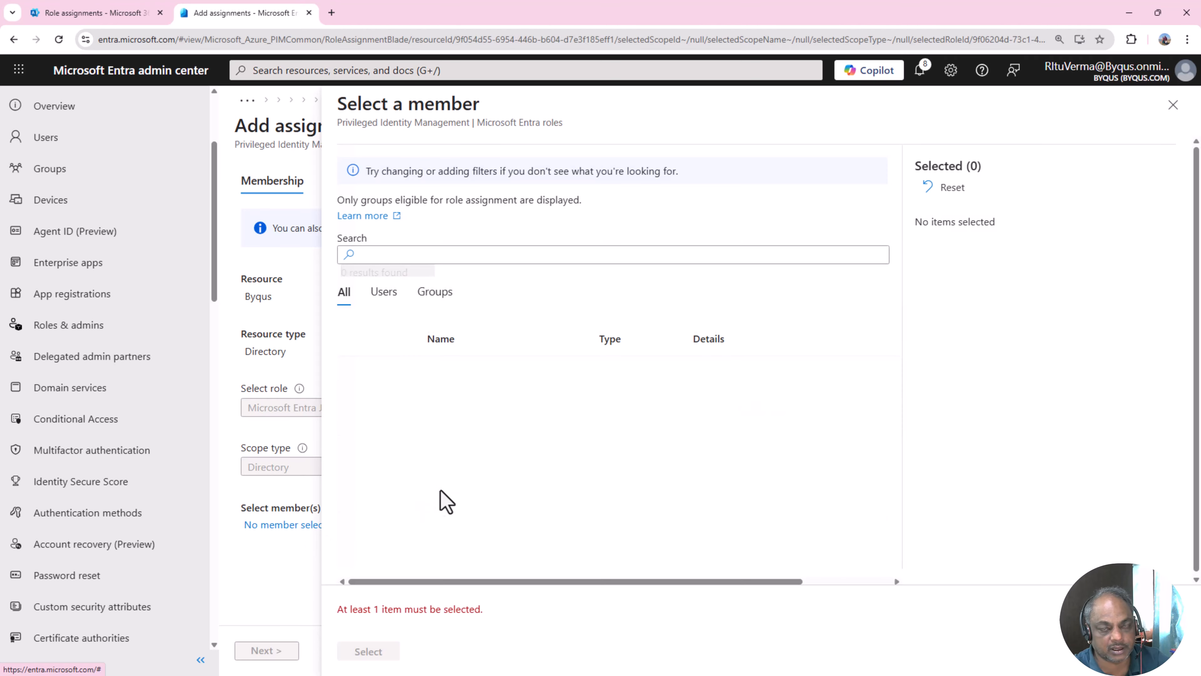
left_click(384, 303)
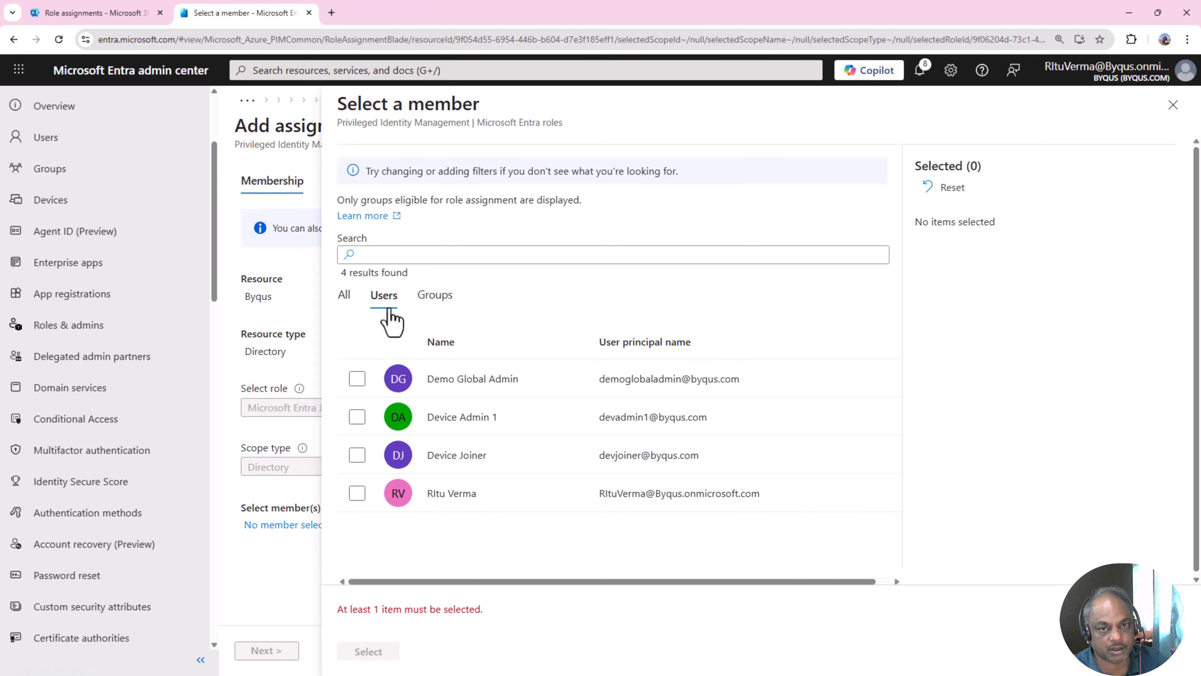
left_click(428, 300)
left_click(385, 300)
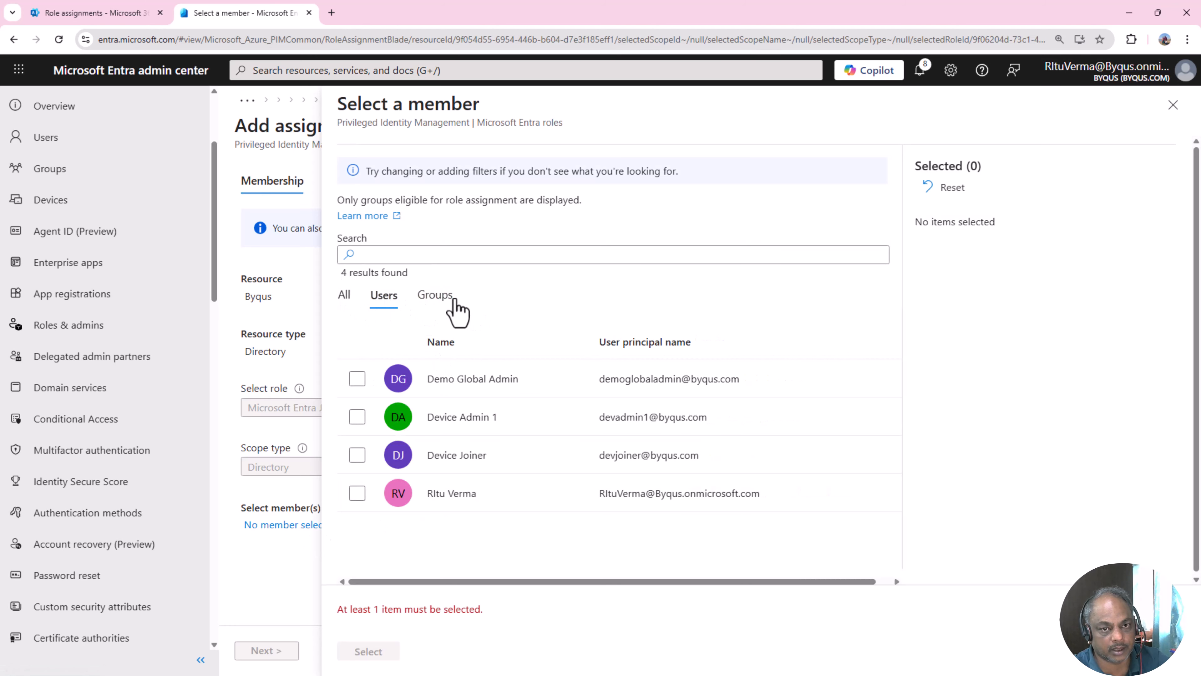
left_click(436, 298)
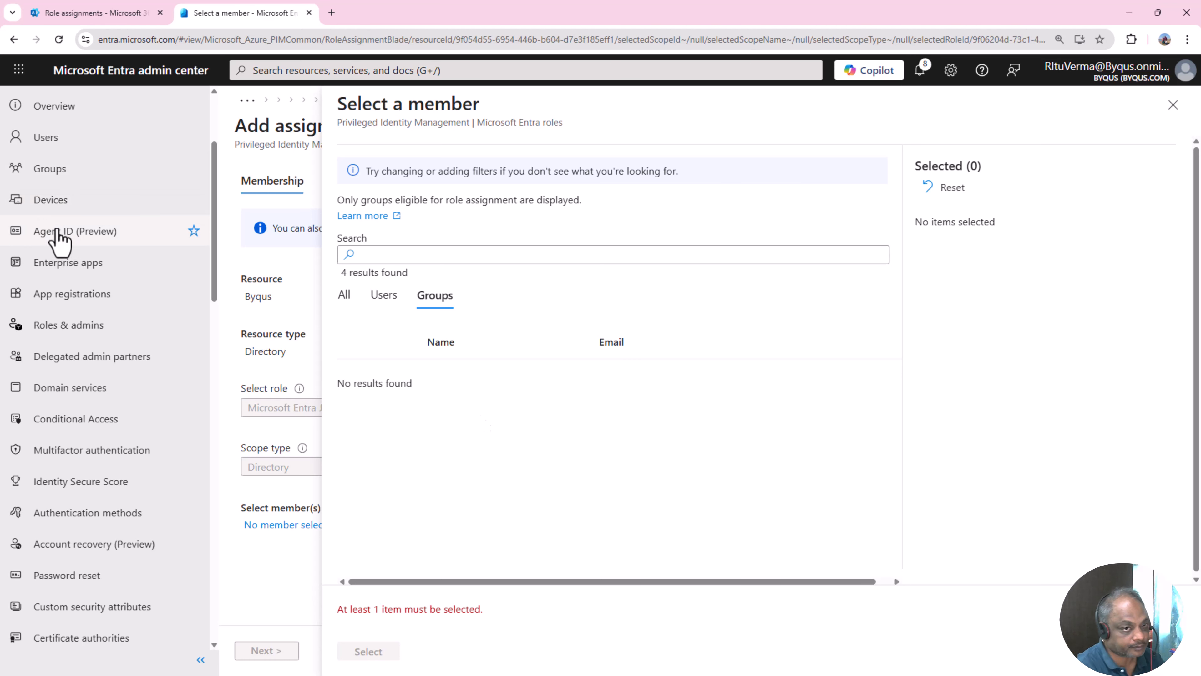
left_click(50, 170)
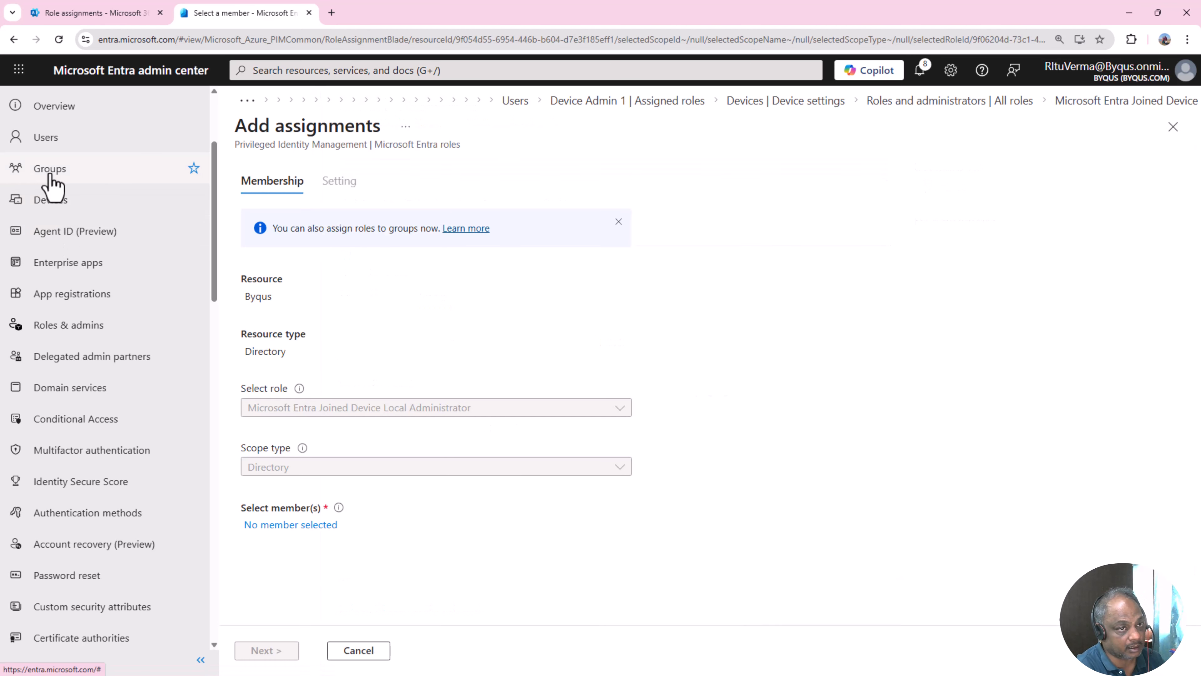
- Review Local administrator settings under Devices > Device settings, then return to Roles & admins
left_click(51, 206)
left_click(301, 279)
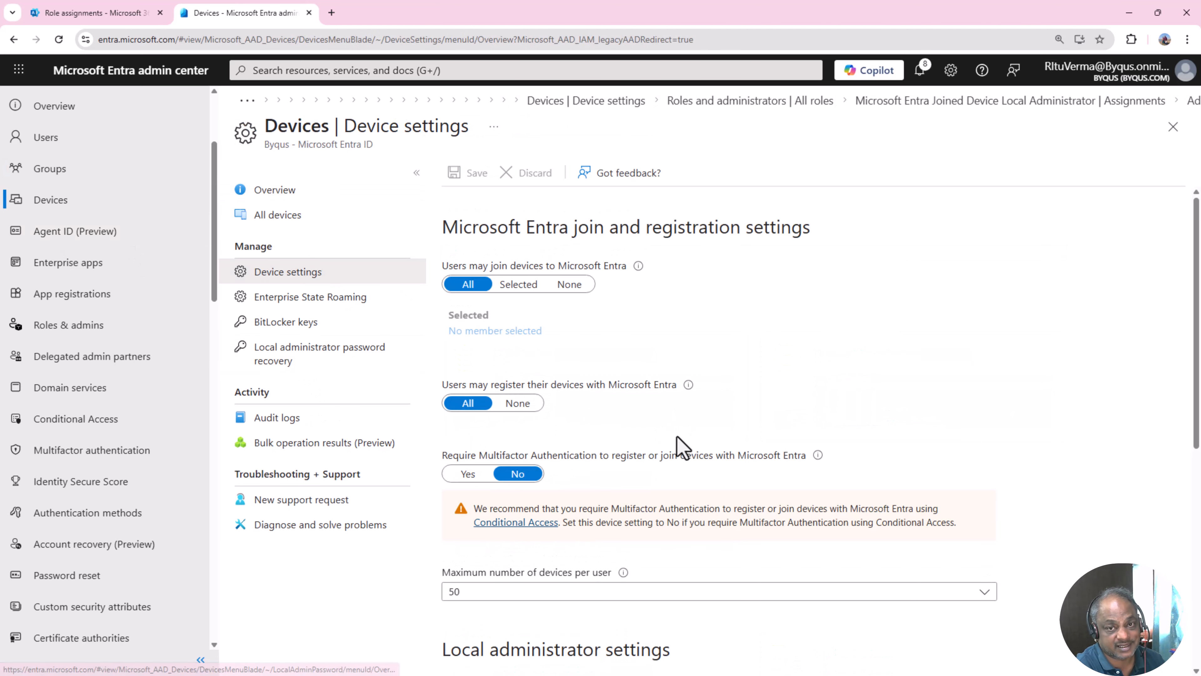
scroll(587, 337, "down", 3)
scroll(586, 333, "down", 6)
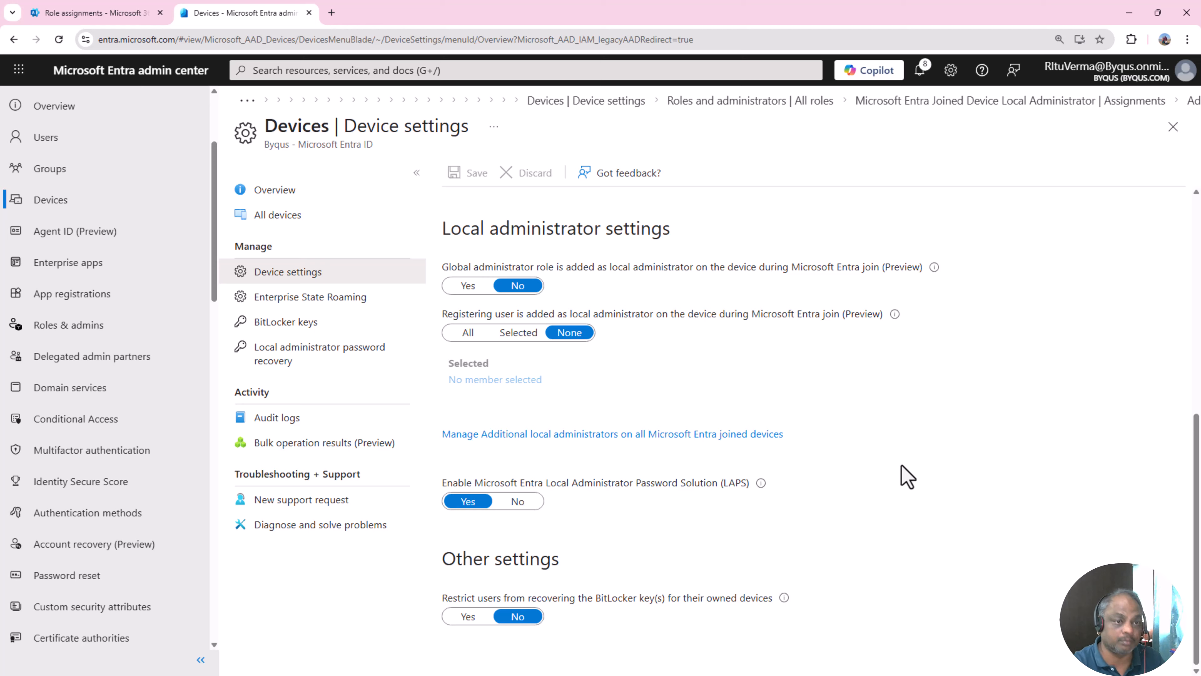
scroll(563, 396, "up", 2)
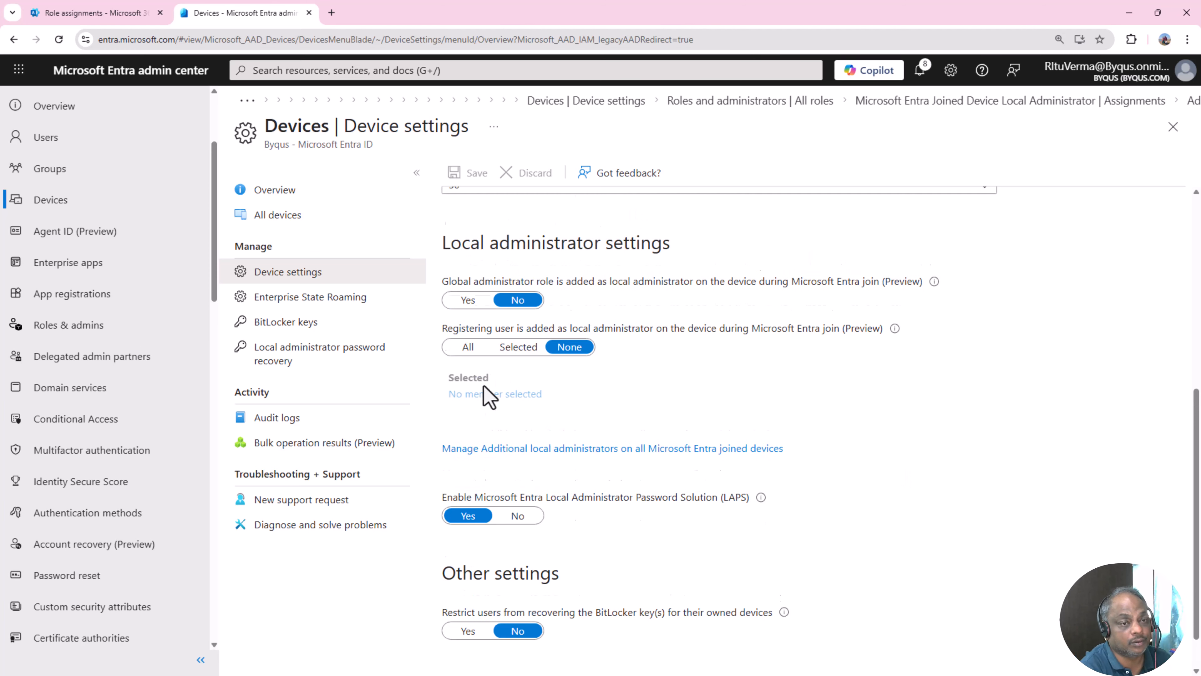
left_click(71, 325)
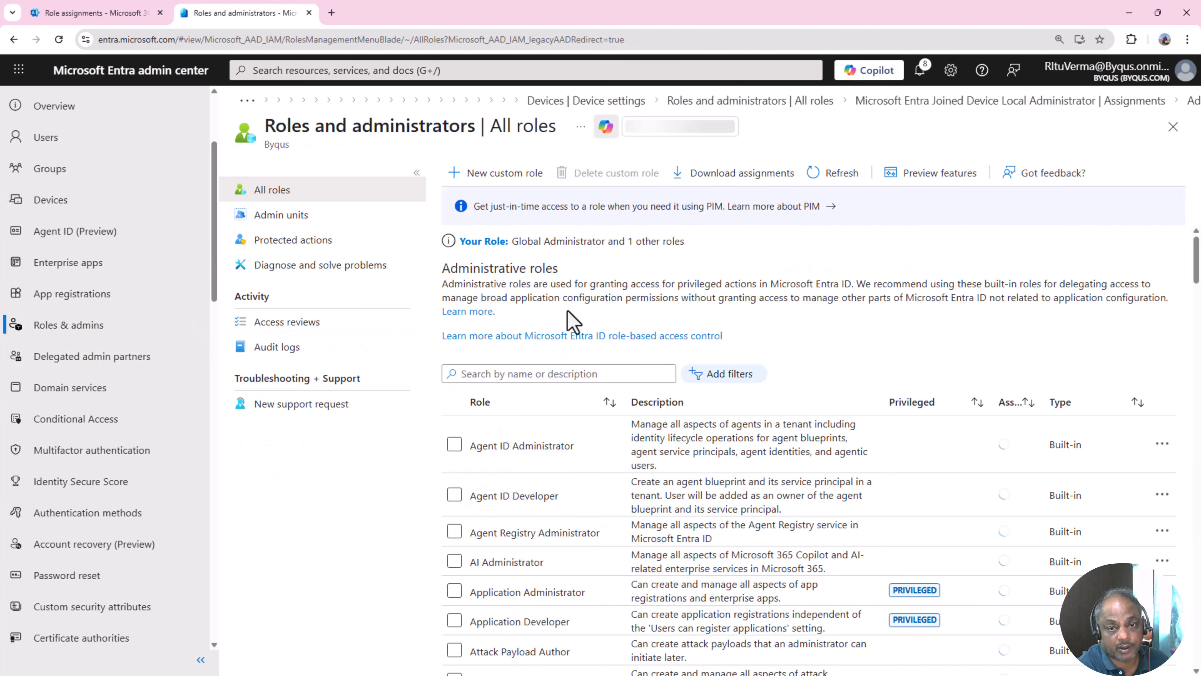
- Filter the roles list to Microsoft Entra Joined Device and open the Local Administrator role
left_click(539, 374)
type("Microsoft Entra Joined Device")
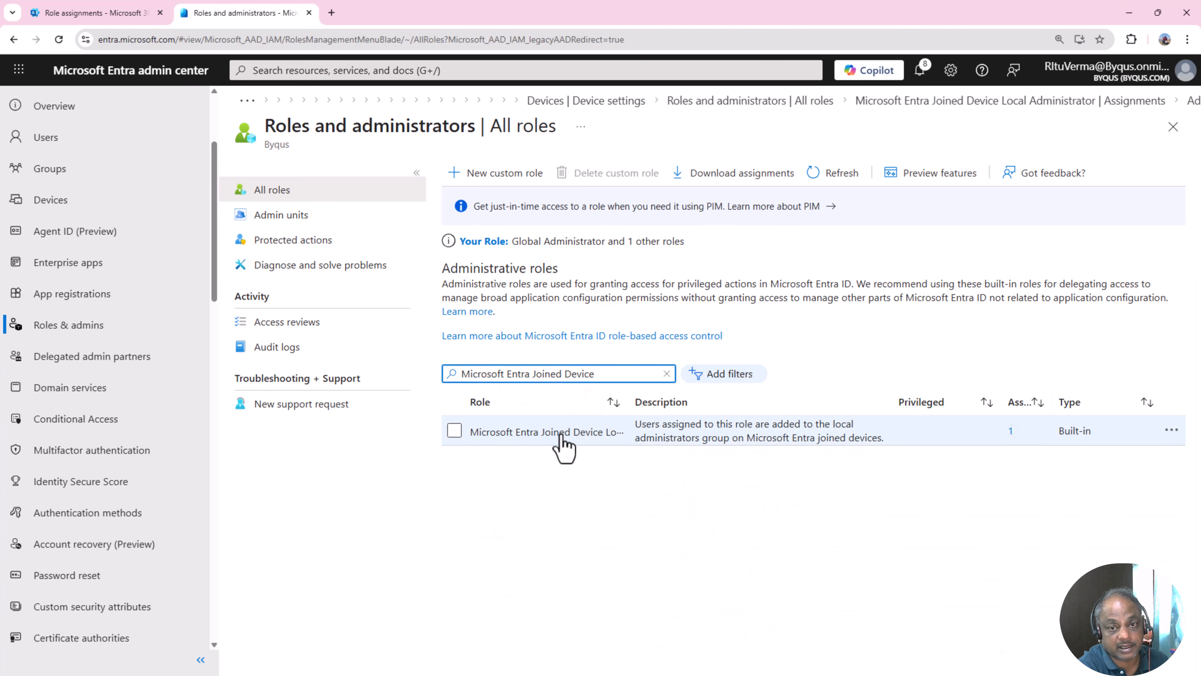
left_click(562, 435)
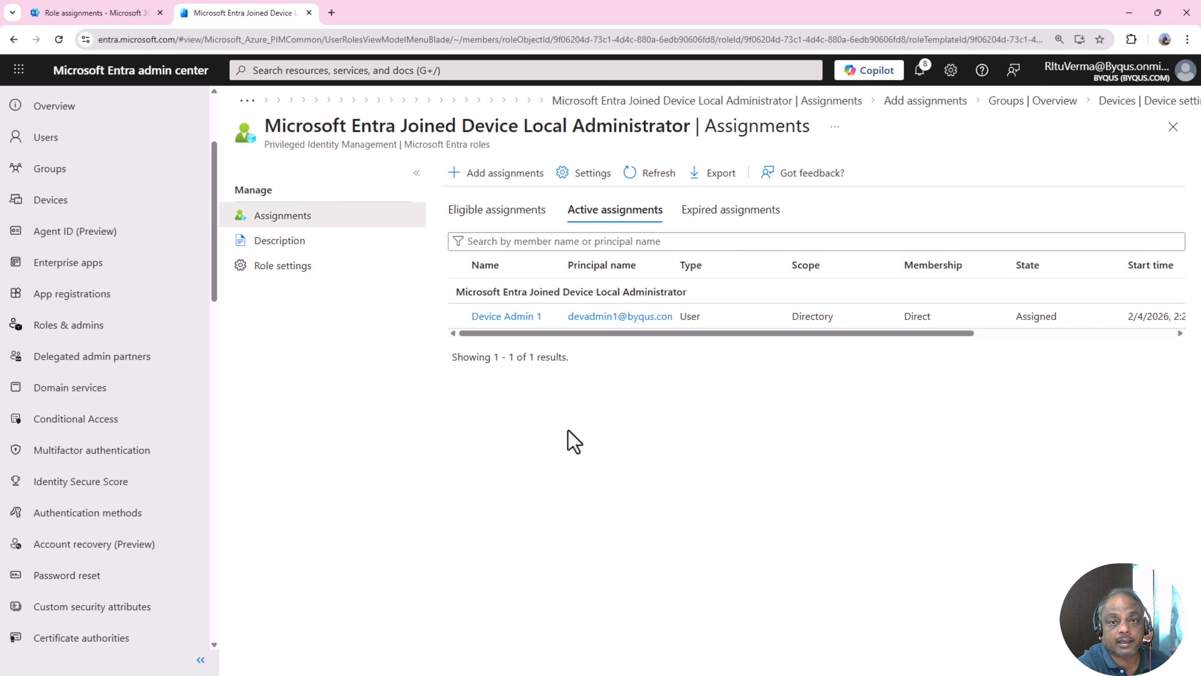
- Start a new assignment and view the Groups tab of the member picker, which shows no results
left_click(487, 182)
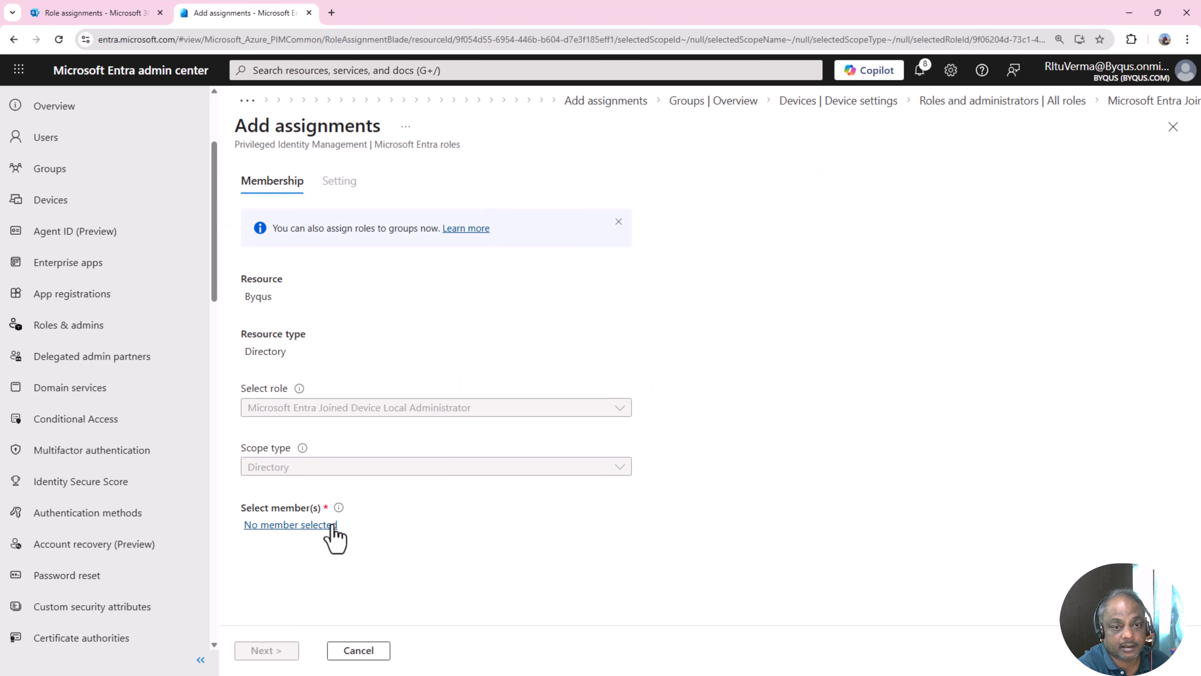
left_click(332, 526)
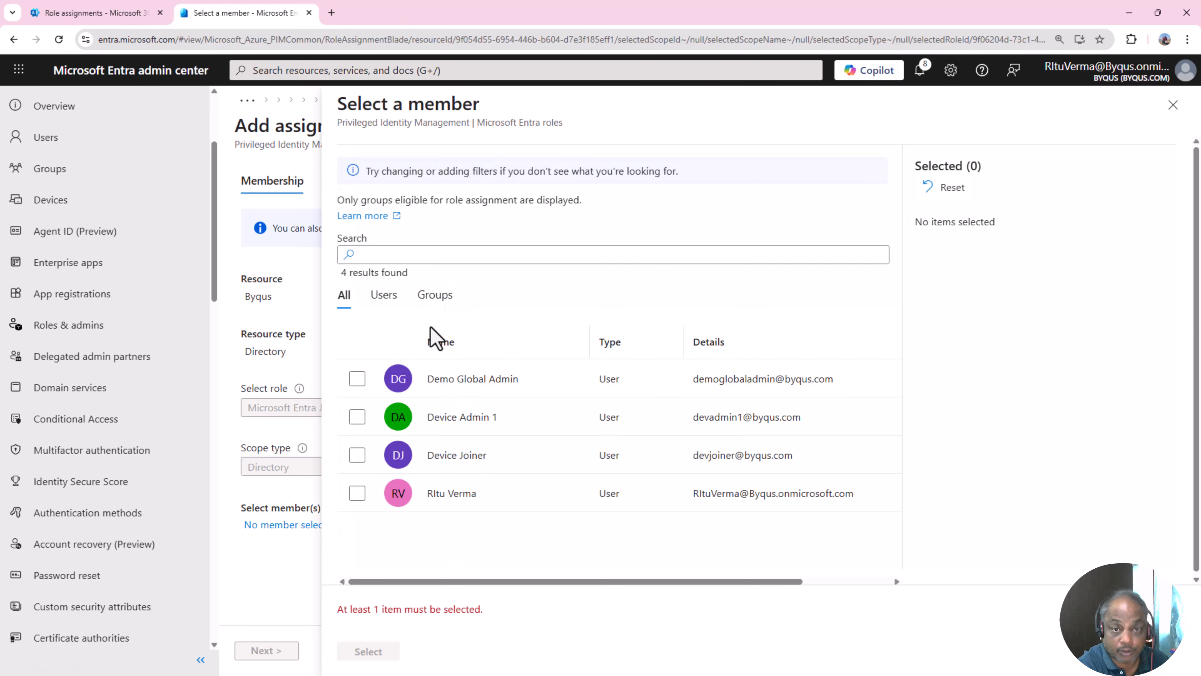
left_click(435, 295)
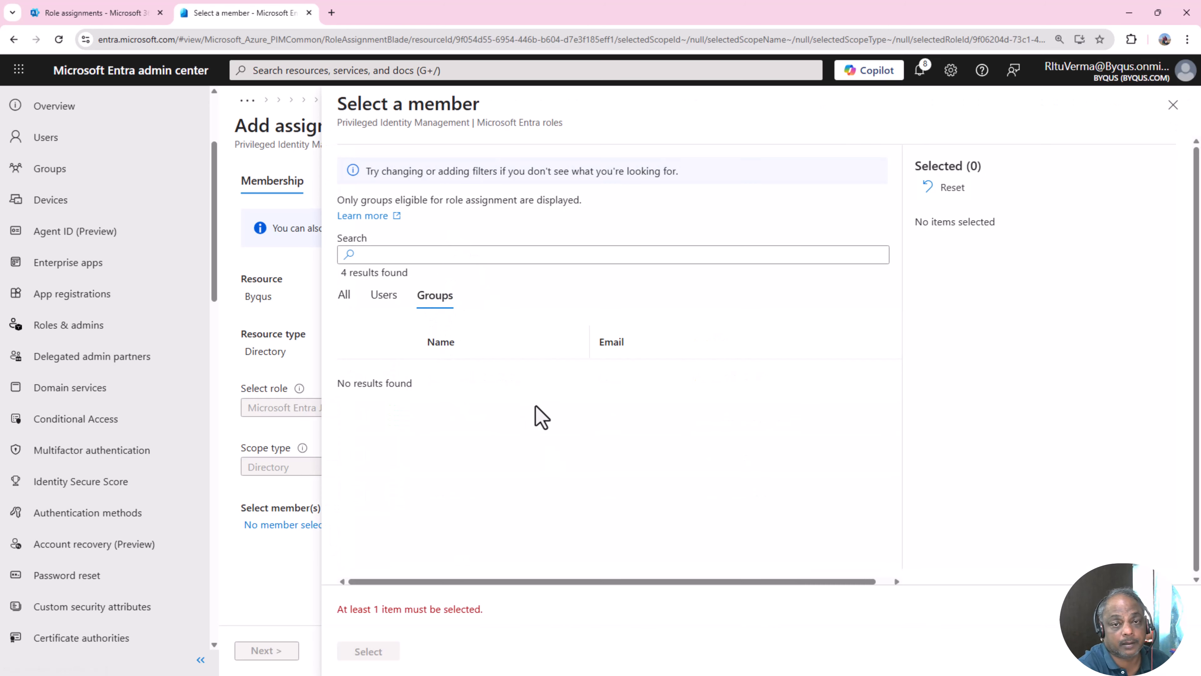